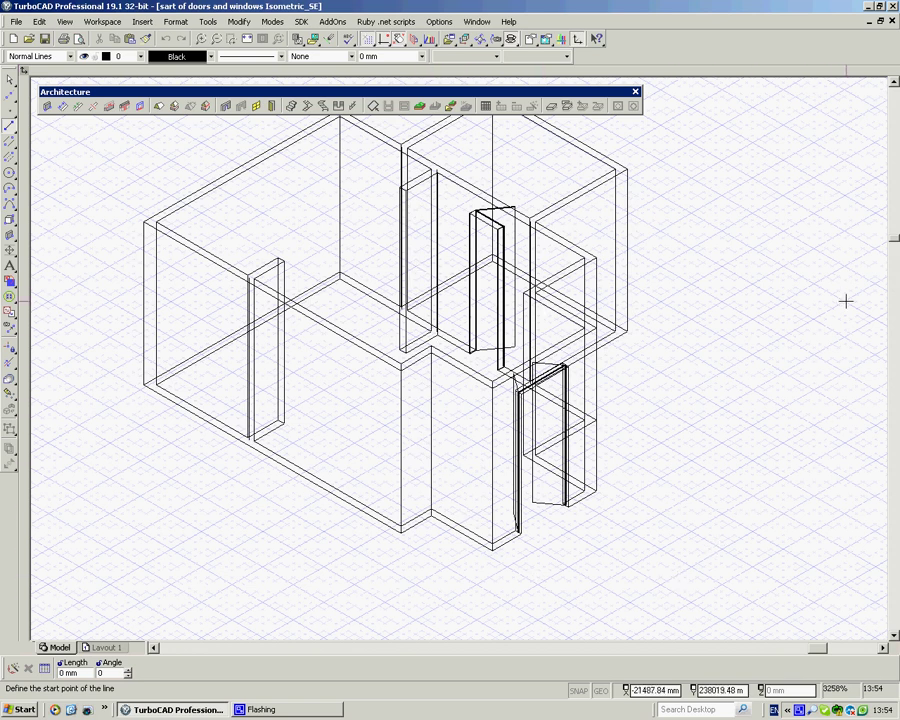
- Switch the house drawing to the top-down Plan View
scroll(895, 246, "down", 3)
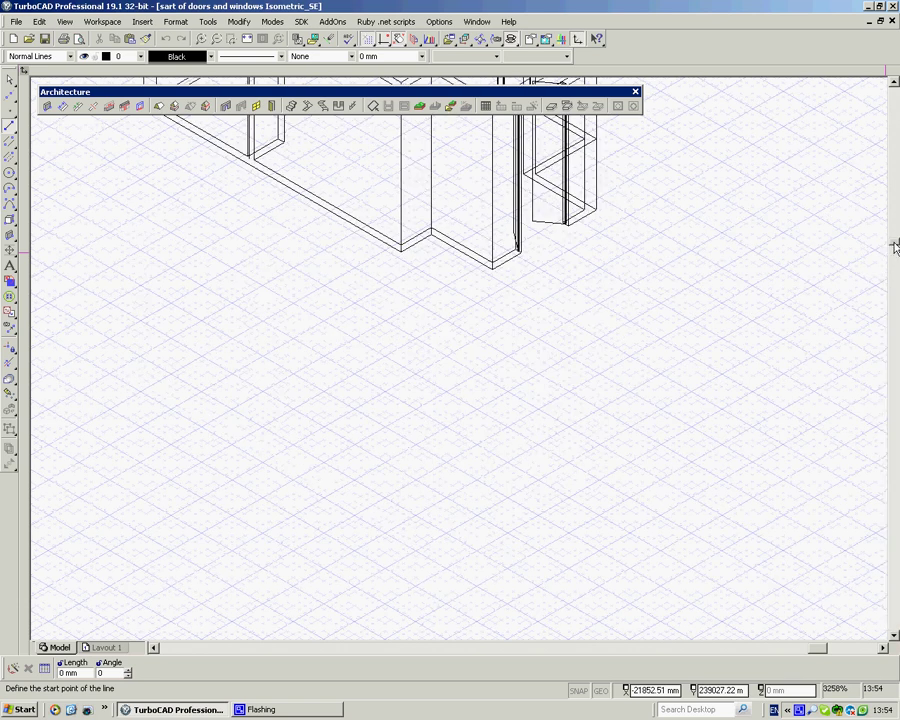
scroll(681, 305, "up", 3)
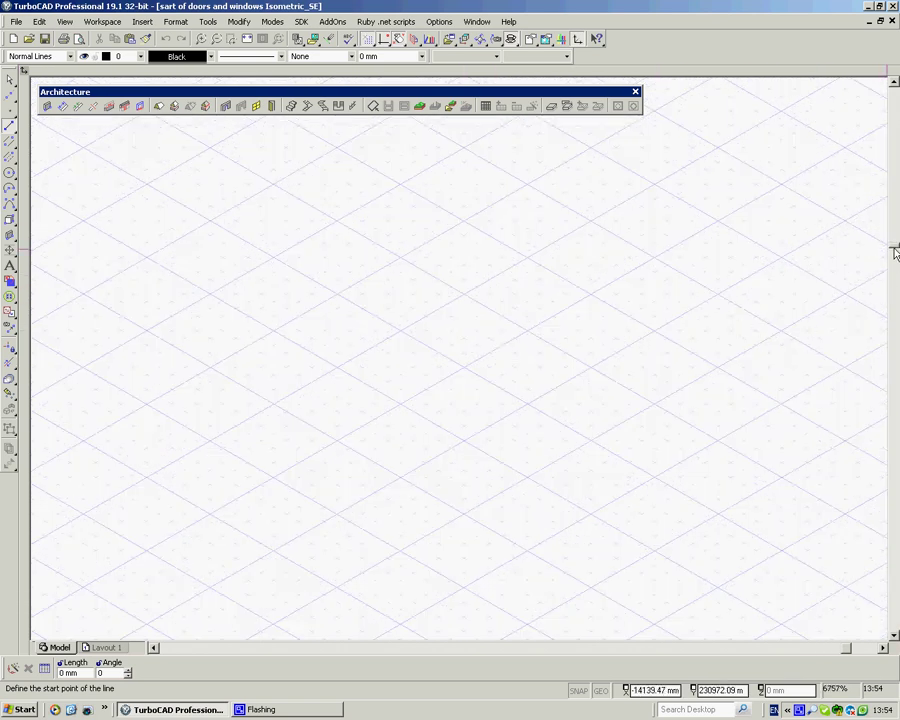
scroll(890, 245, "up", 3)
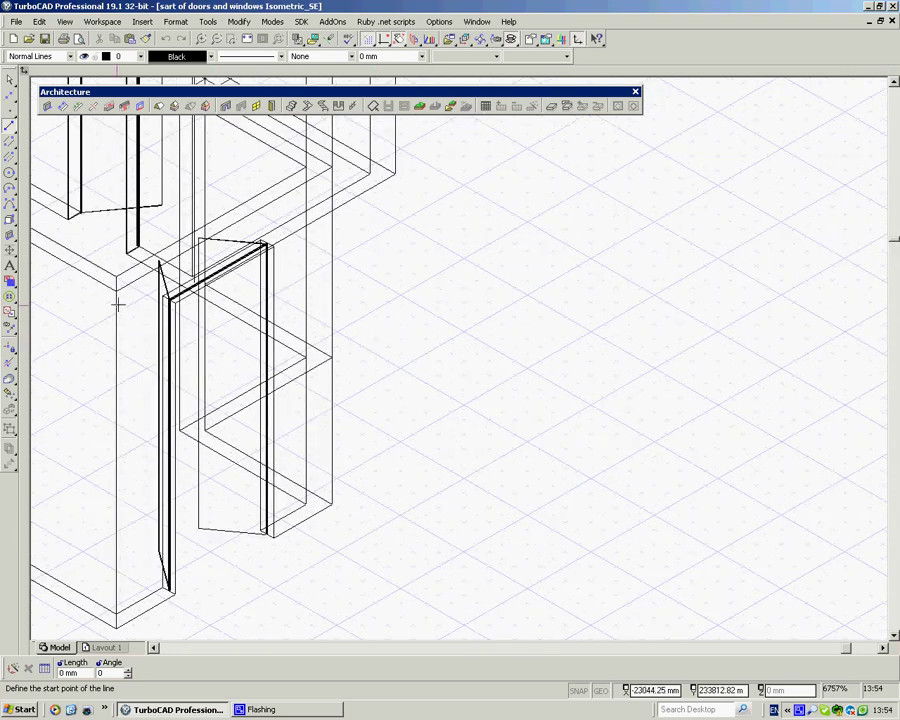
scroll(125, 301, "down", 5)
scroll(435, 345, "up", 1)
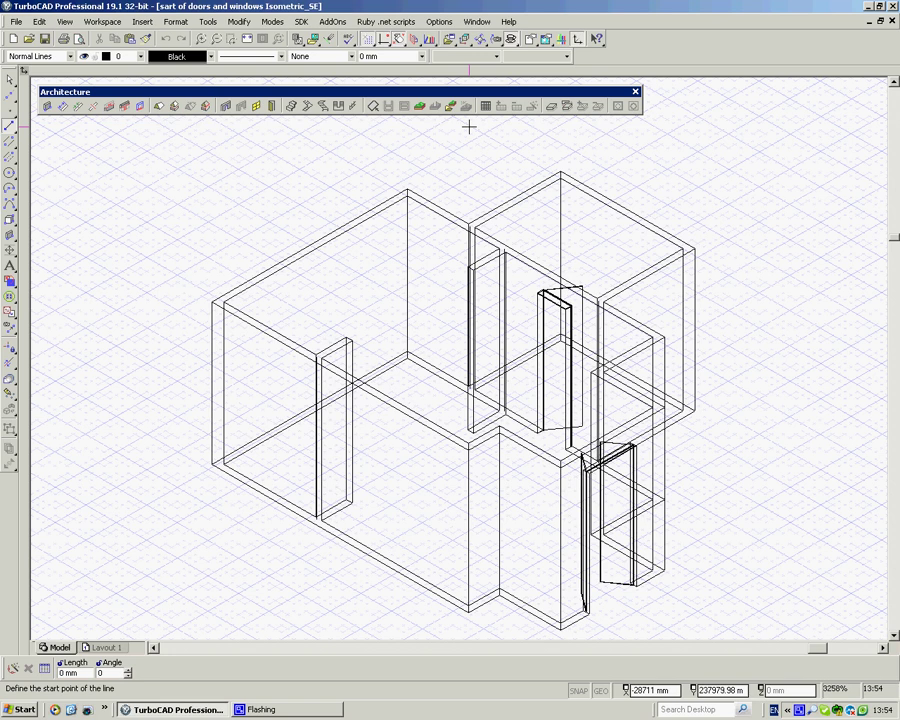
left_click(465, 40)
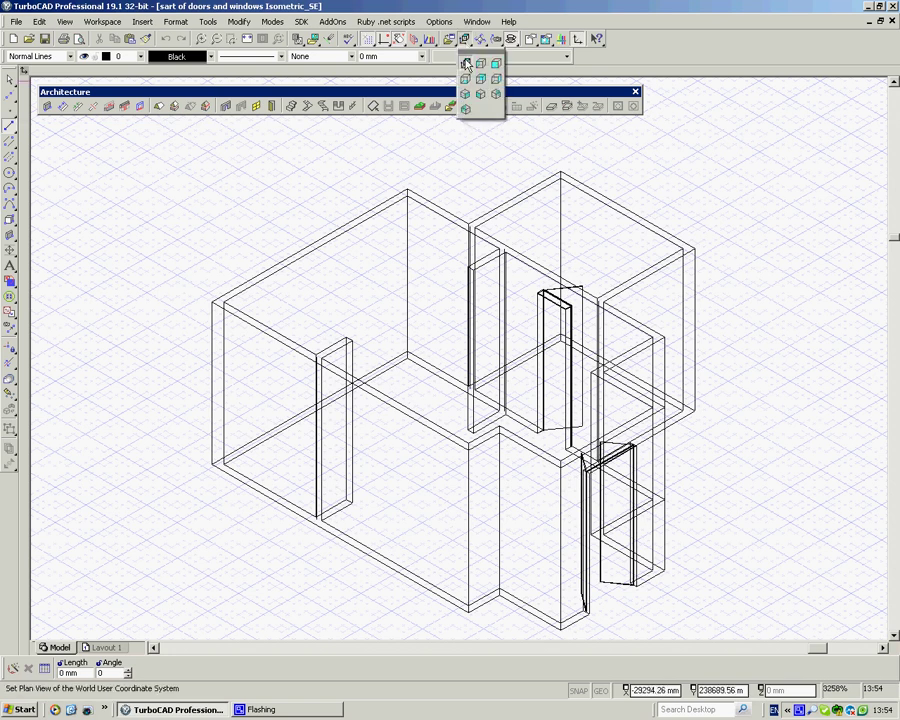
left_click(465, 62)
- Move the whole floor plan right and down by its bottom-left corner, accepting the workplane warning
scroll(459, 354, "down", 4)
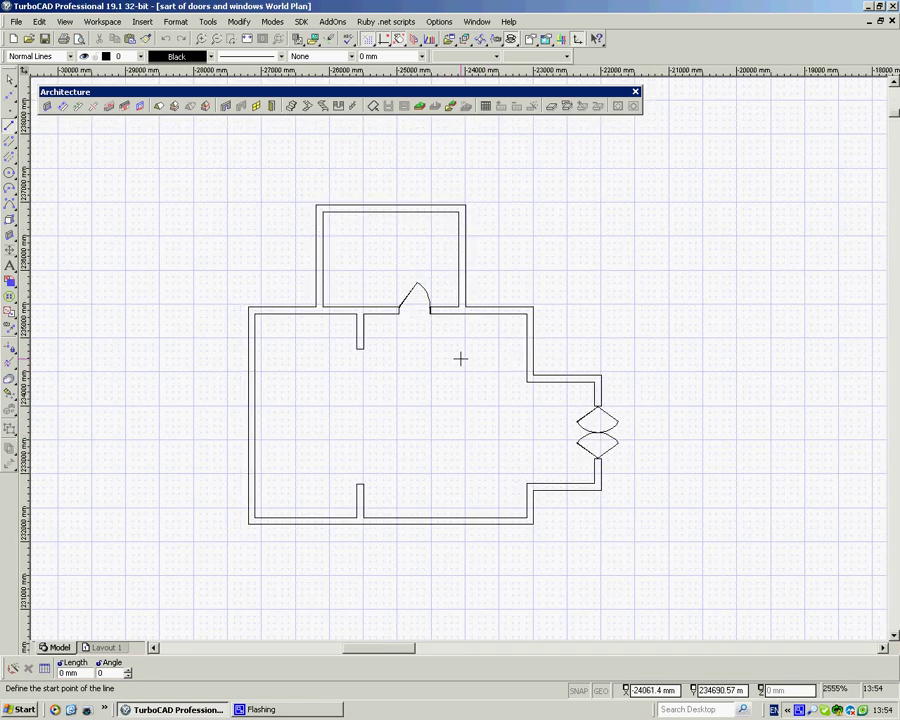
key("Escape")
left_click_drag(670, 568, 221, 173)
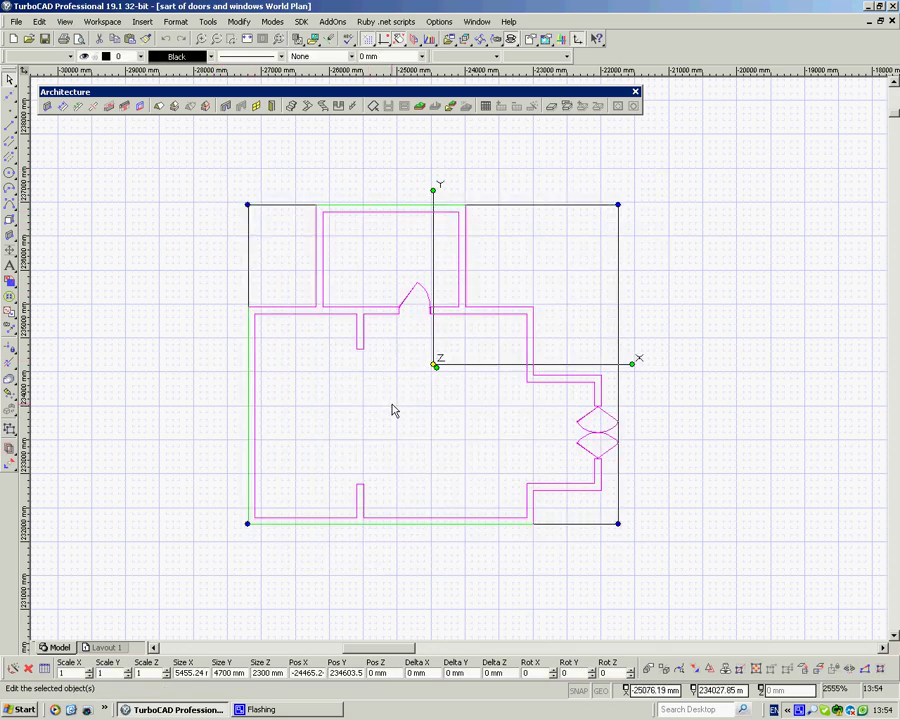
key("ctrl")
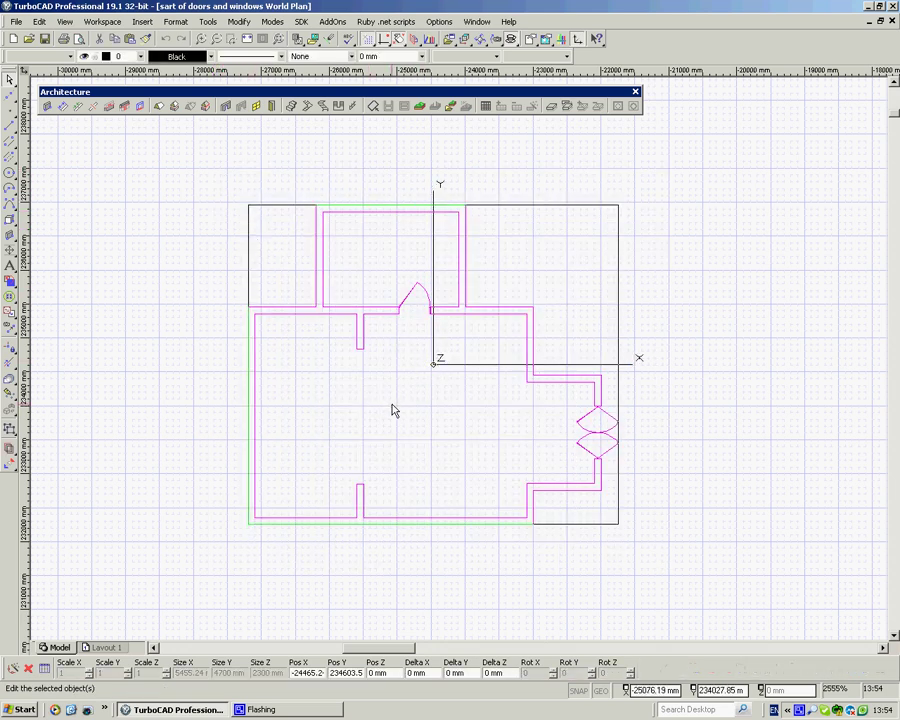
left_click(250, 526)
left_click(506, 394)
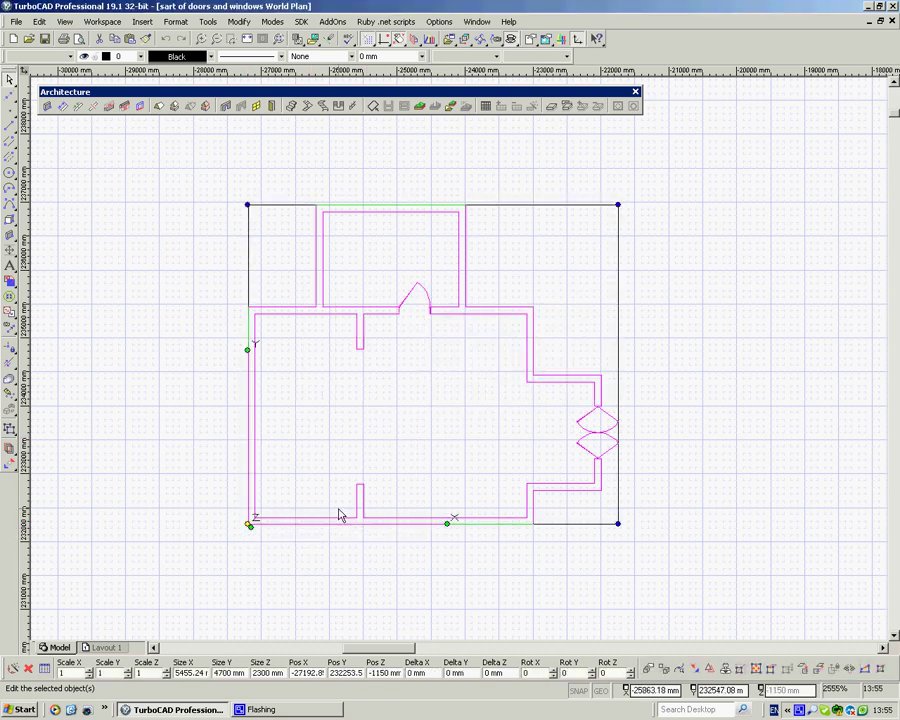
left_click_drag(249, 524, 297, 539)
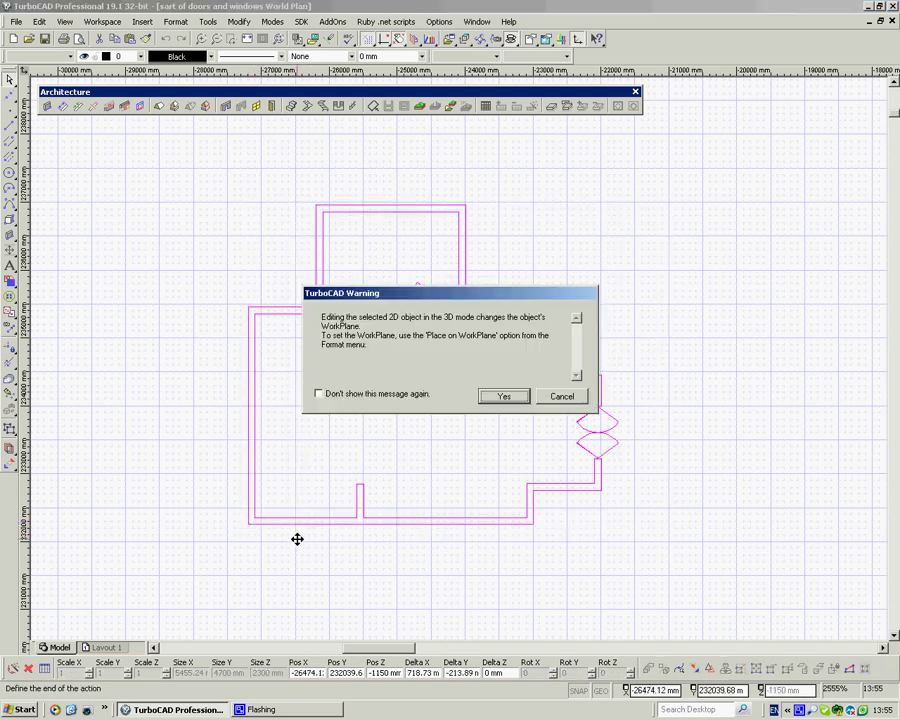
left_click(503, 397)
left_click(198, 438)
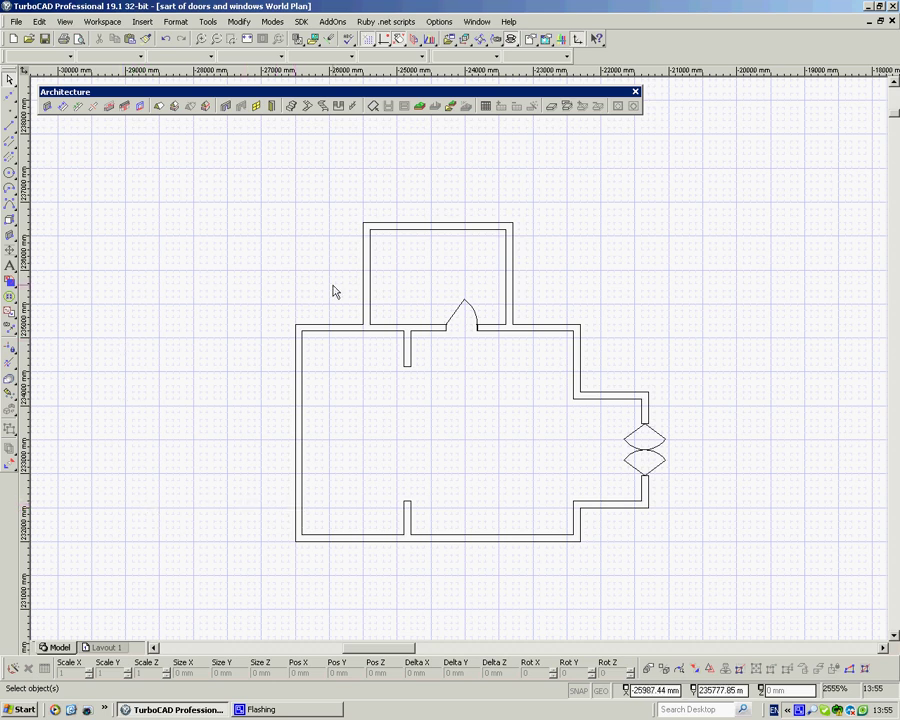
- Start the Wall tool and confirm its properties: 100 mm thickness, 2300 mm height
left_click(46, 105)
right_click(187, 255)
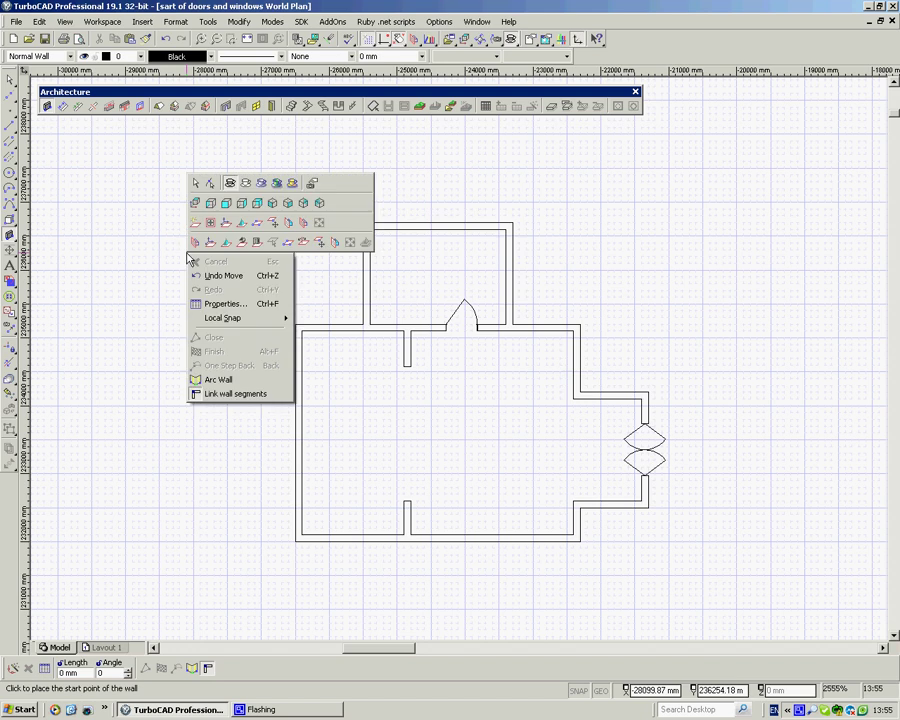
left_click(215, 305)
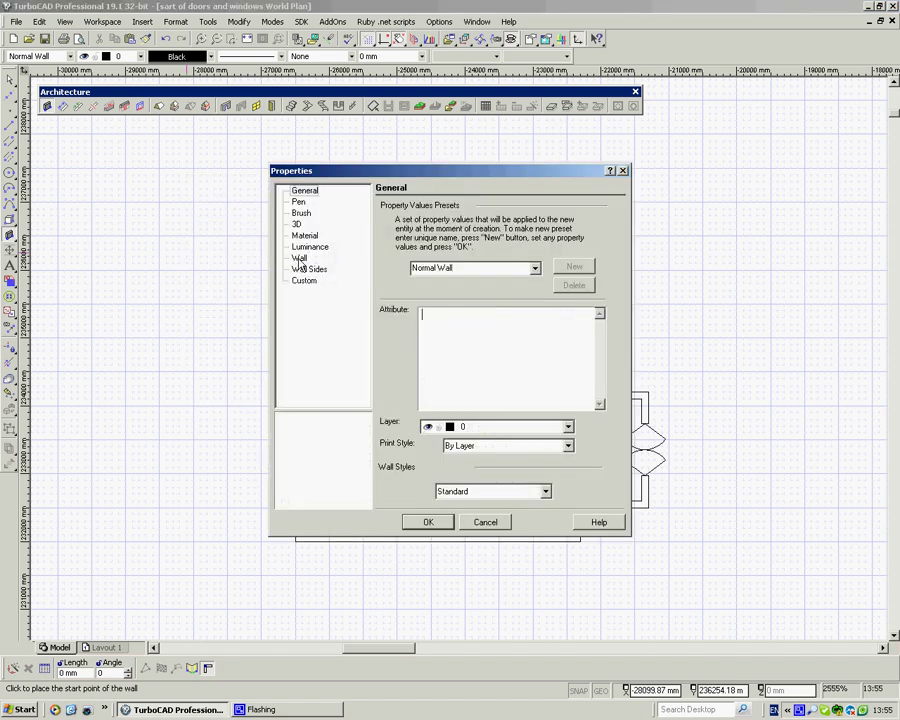
left_click(299, 259)
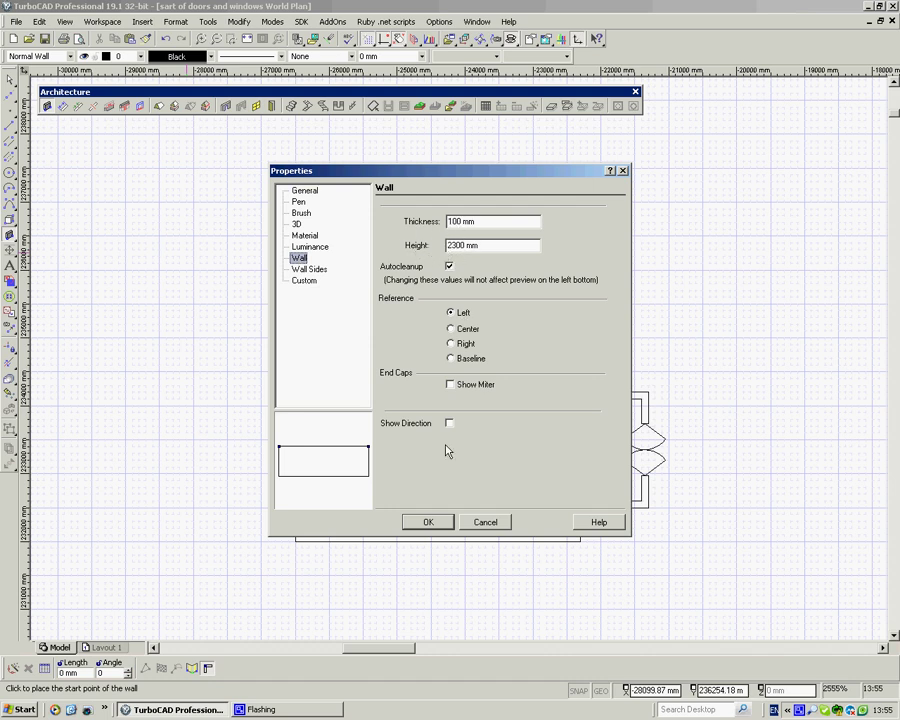
left_click(427, 522)
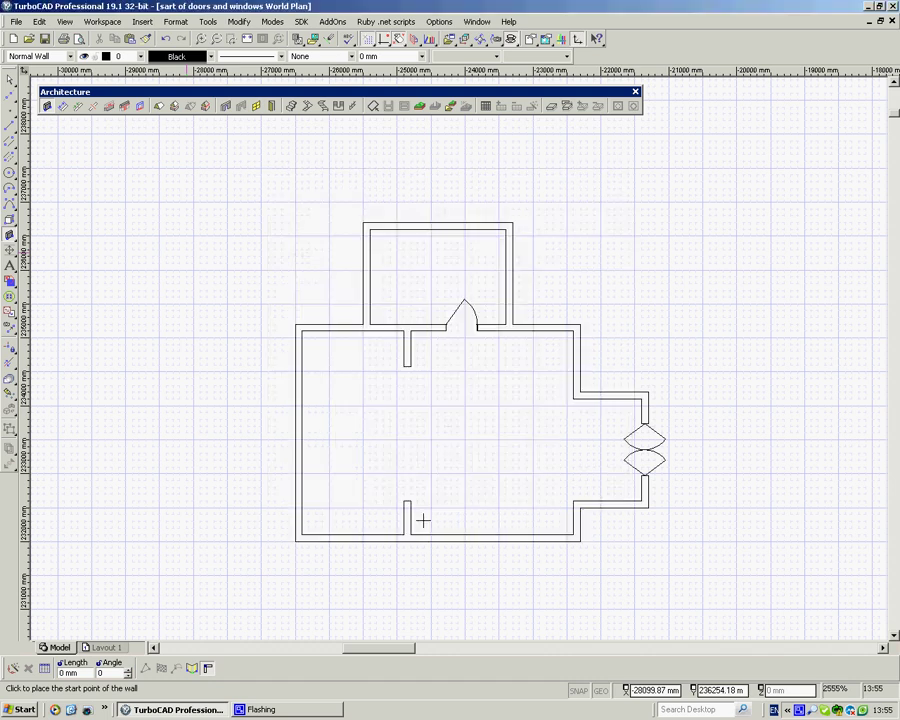
- From the left wall, draw a 3000 mm wall at 180° and a 4000 mm upward wall
left_click(299, 508)
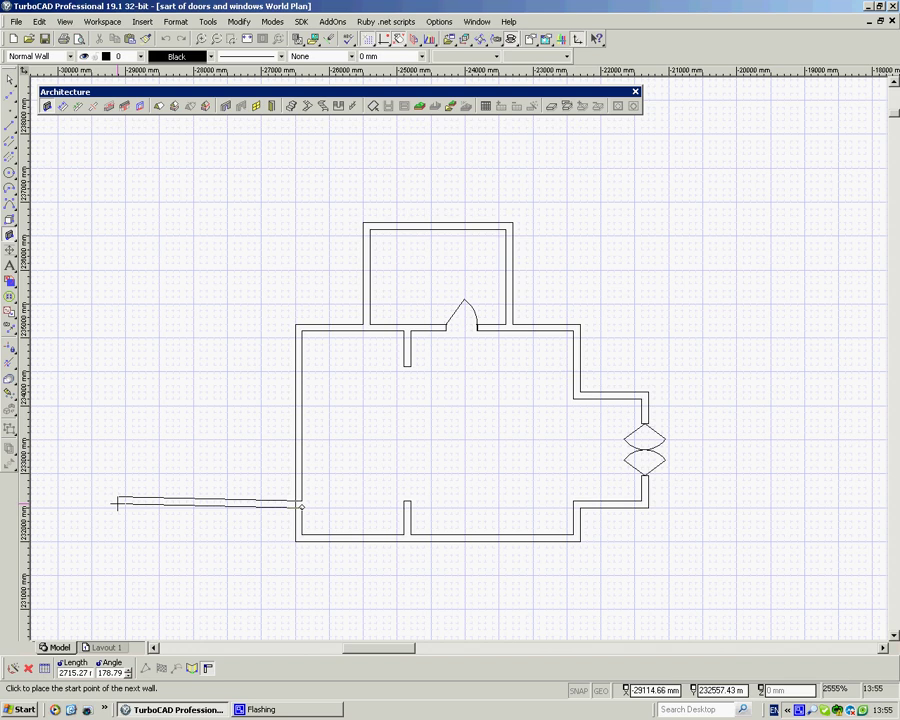
key("Tab")
type("3000")
key("Tab")
type("180")
key("Return")
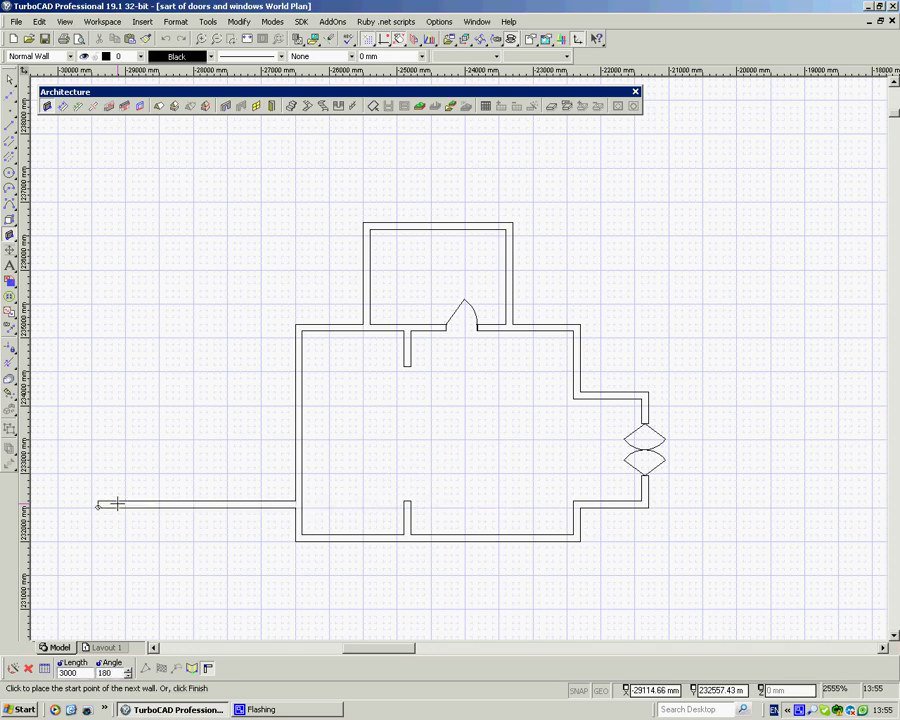
key("Tab")
type("4000")
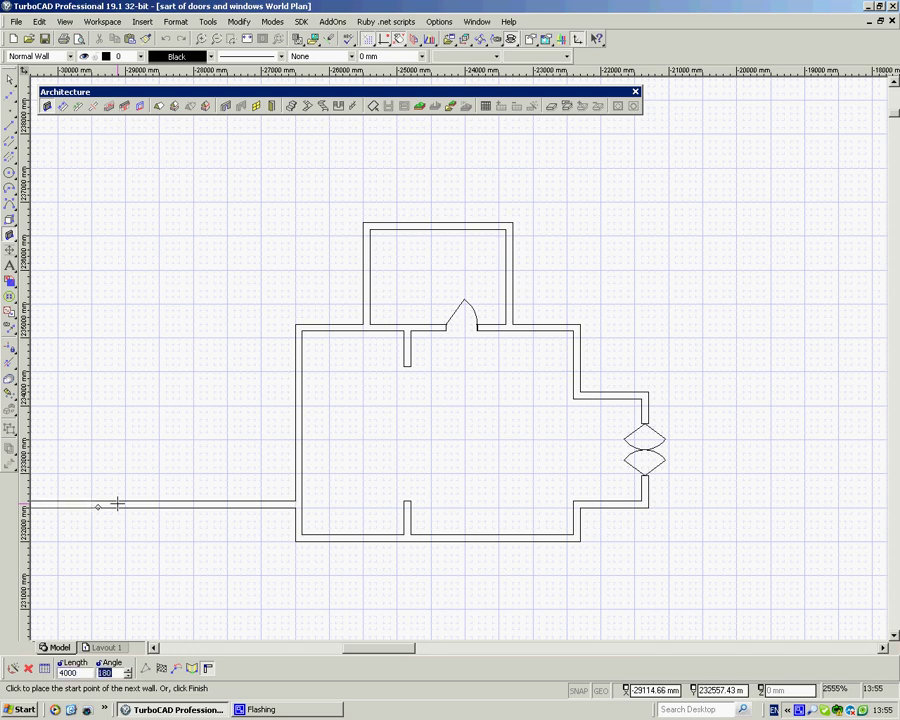
type("90")
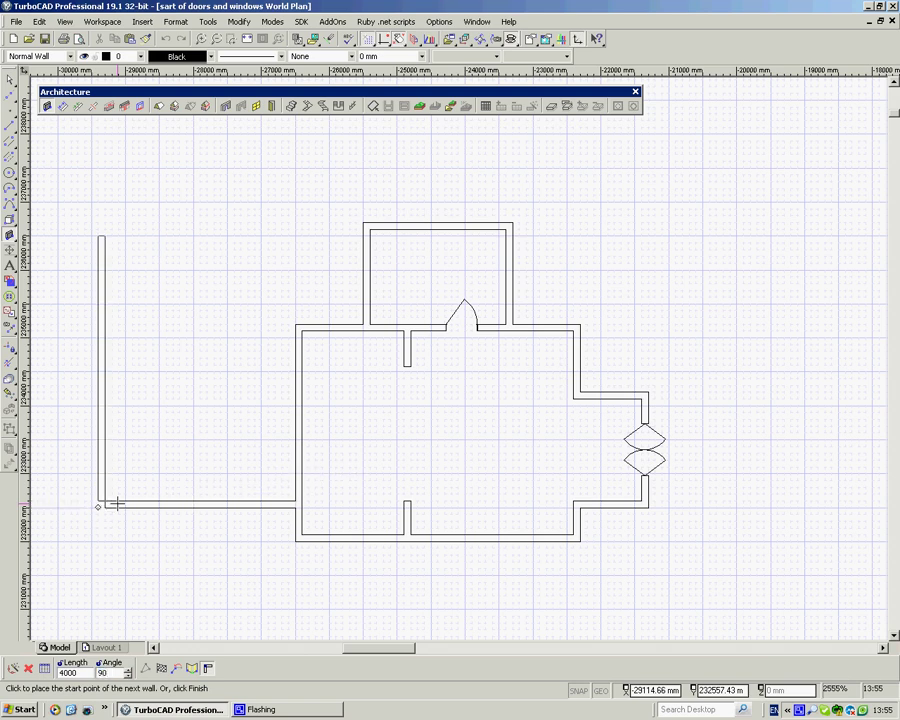
key("Return")
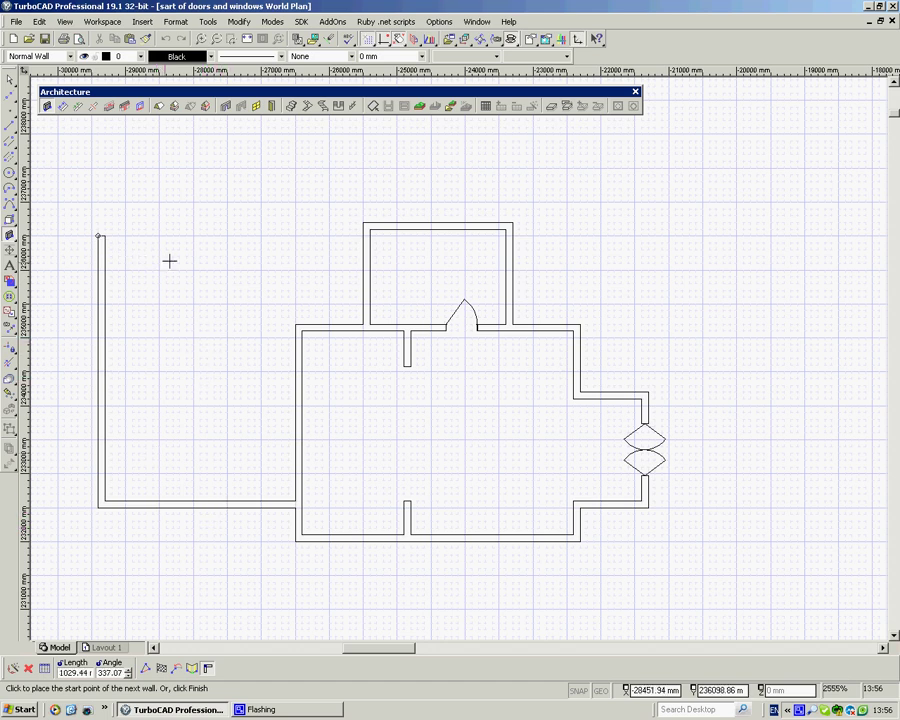
- Remove the last segment, then draw the vertical and top annex walls joining the existing room
right_click(211, 264)
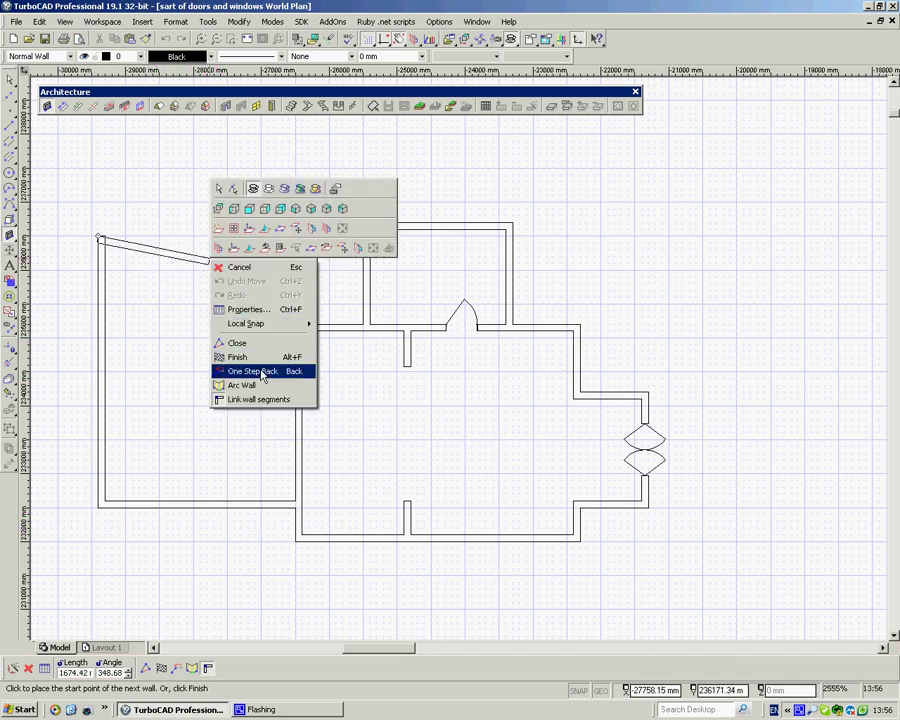
left_click(255, 371)
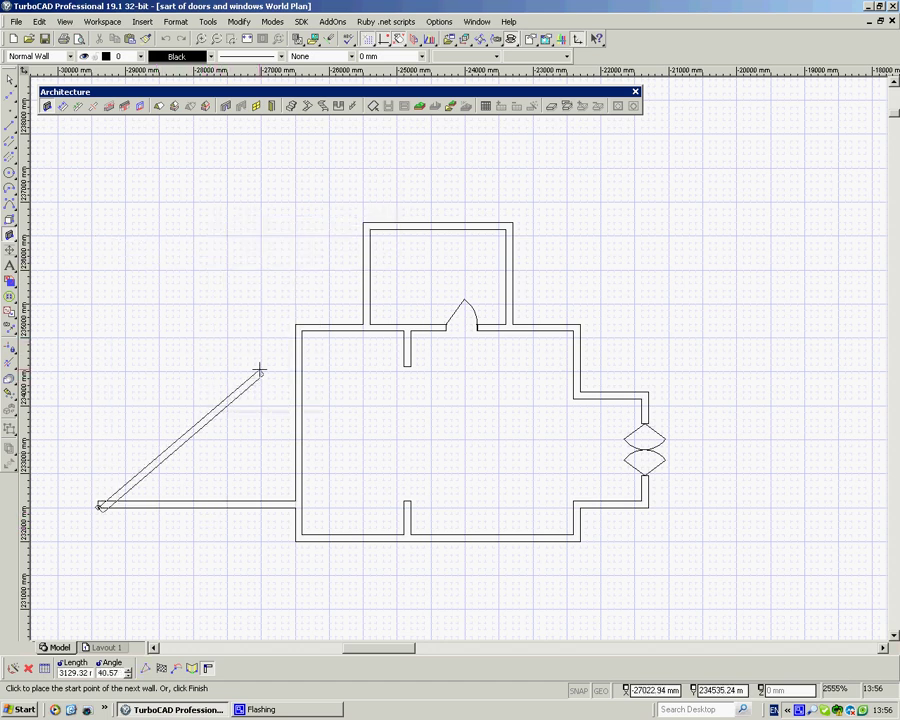
left_click(98, 268)
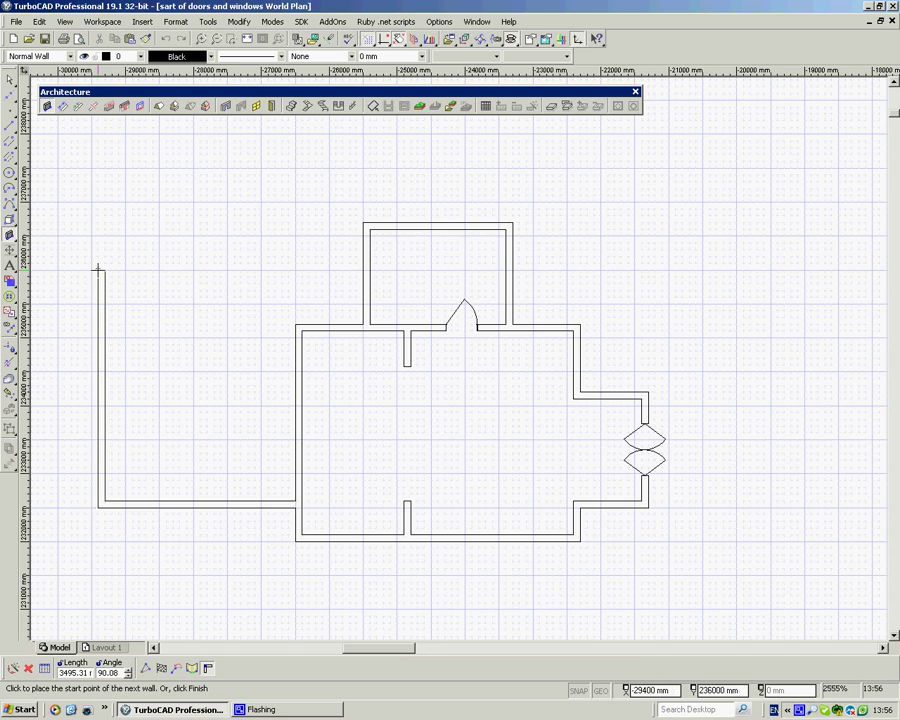
left_click(367, 270)
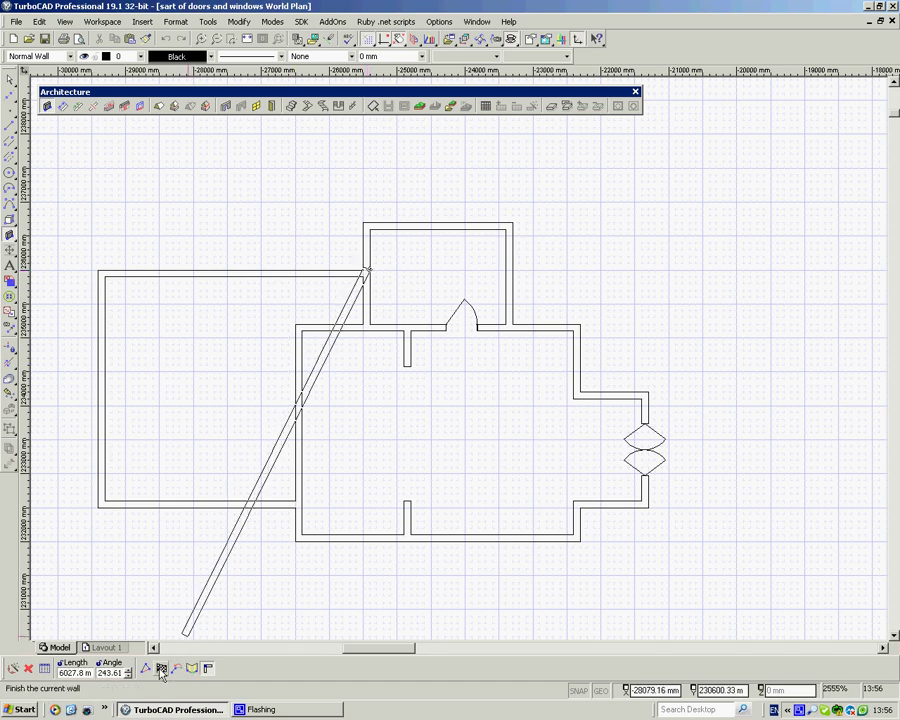
right_click(197, 352)
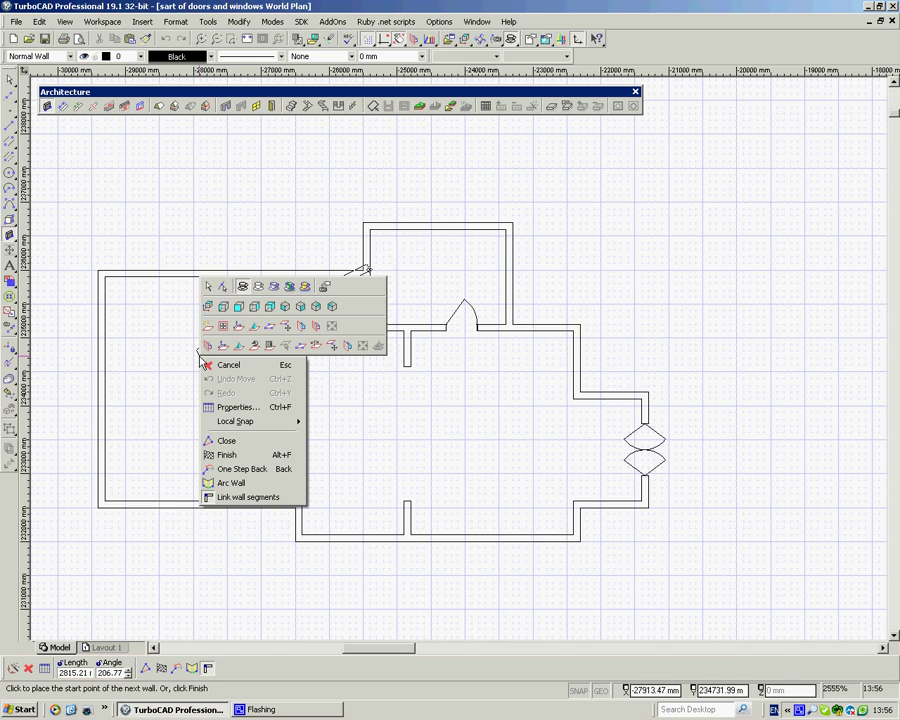
left_click(237, 455)
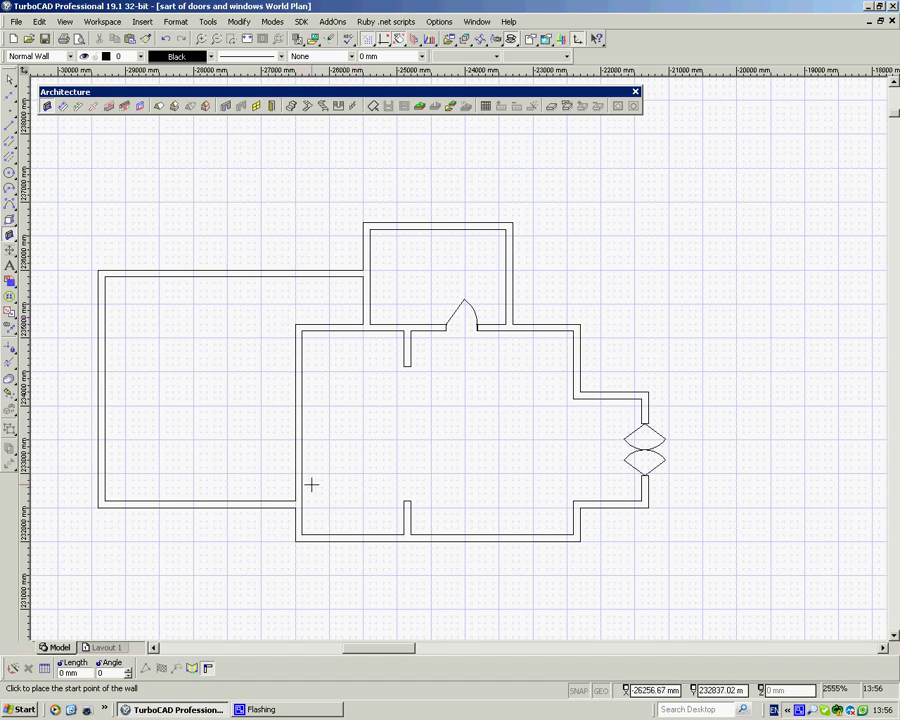
- Attempt a wall split on the top wall, then dismiss the warning and cancel
left_click(93, 107)
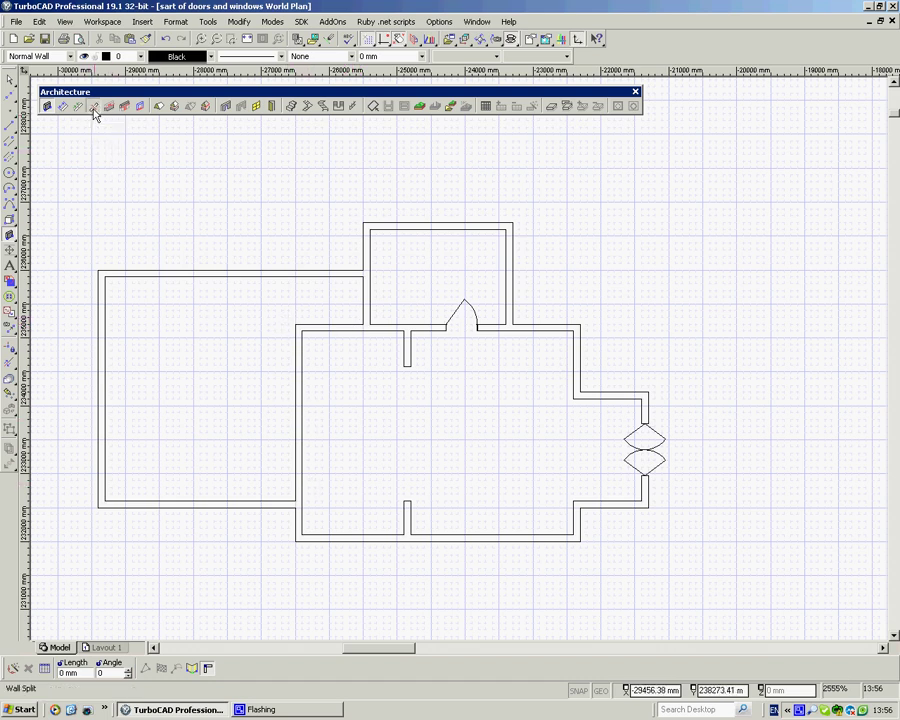
left_click(313, 330)
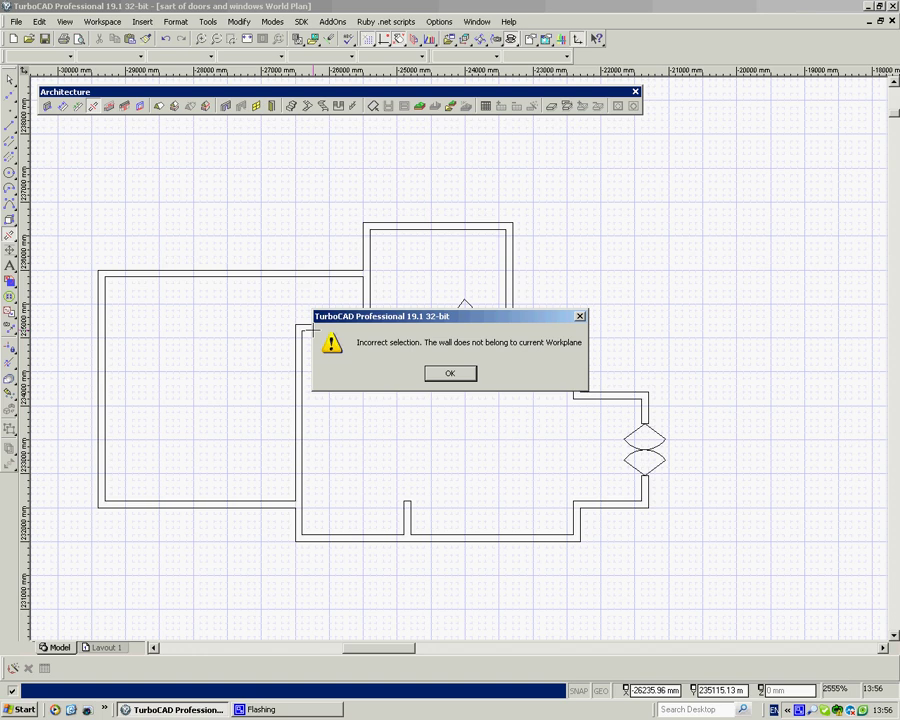
left_click(451, 374)
key("Escape")
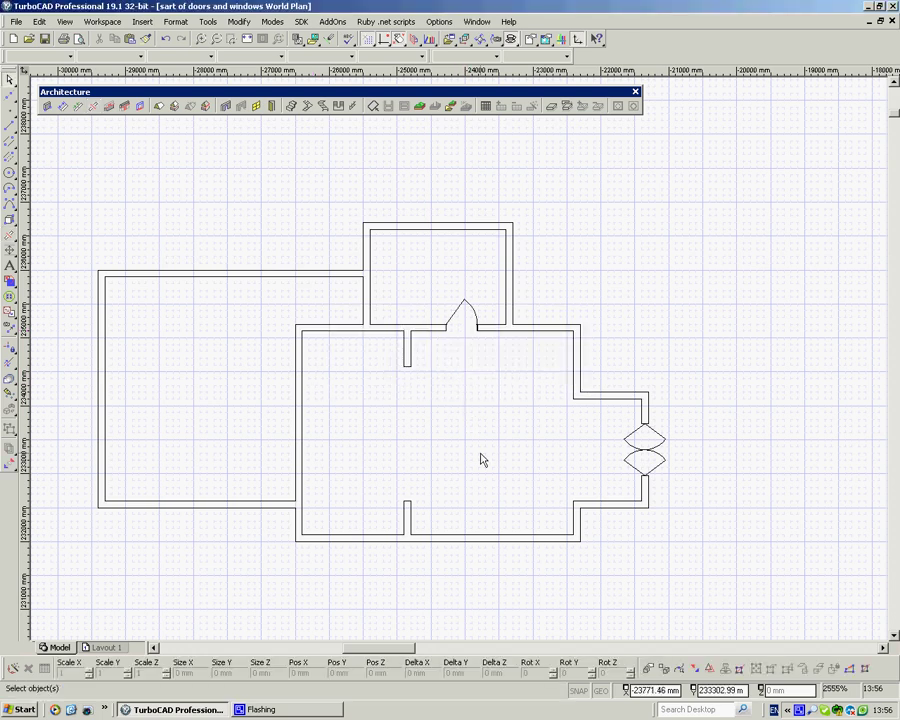
- Place all the plan's walls on the workplane via Format > Place on WorkPlane
left_click_drag(708, 601, 84, 170)
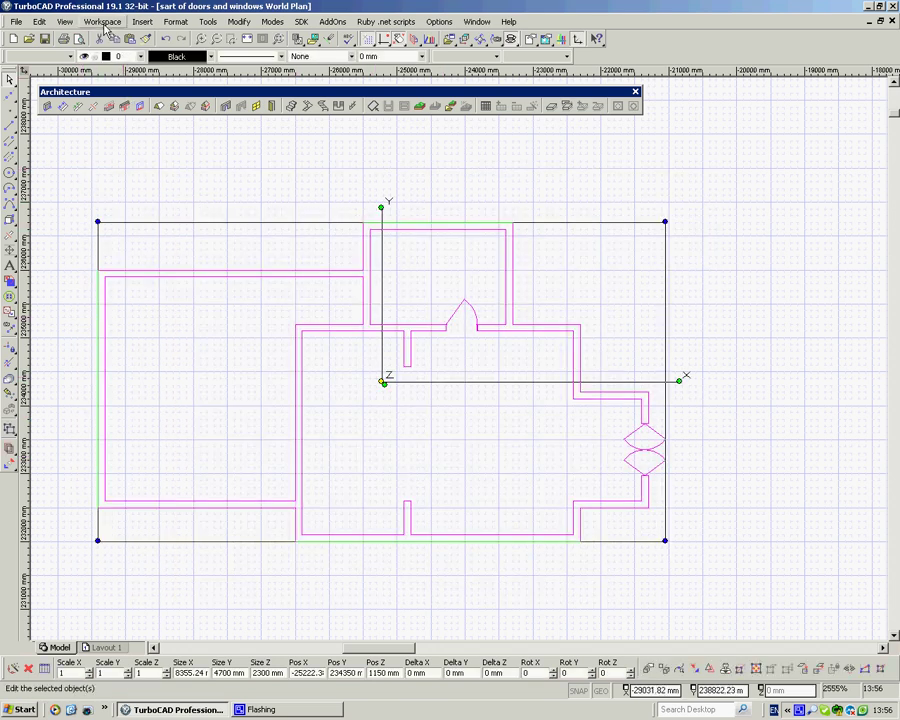
left_click(176, 22)
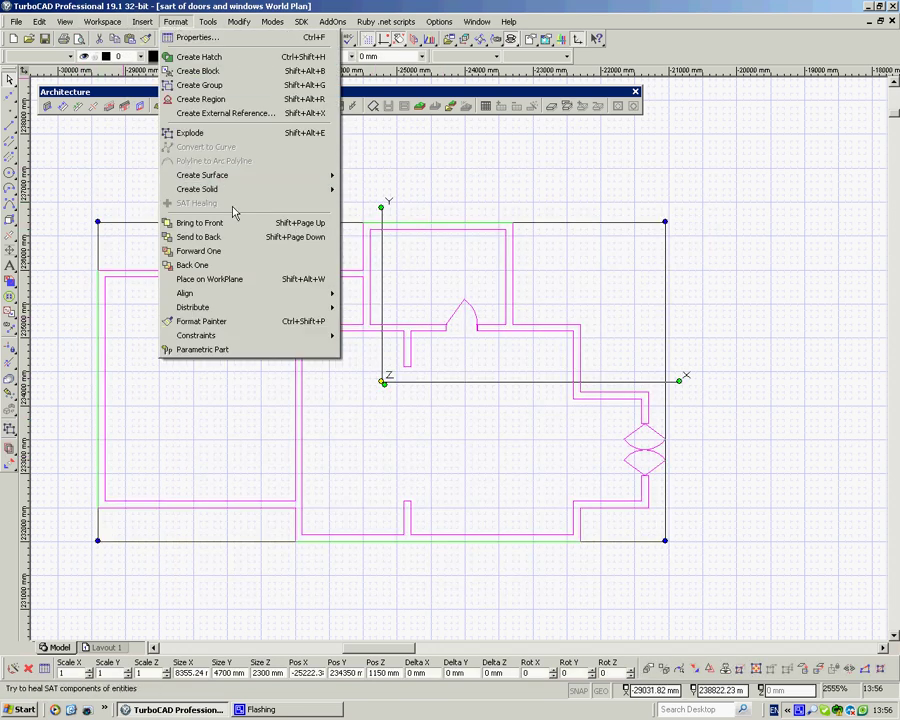
left_click(240, 281)
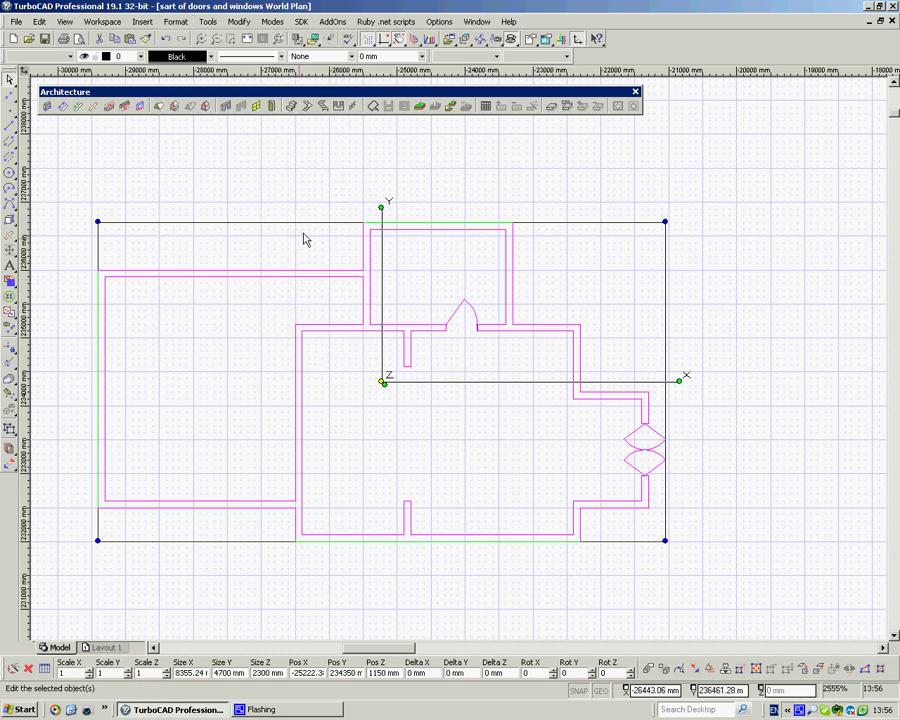
left_click(309, 179)
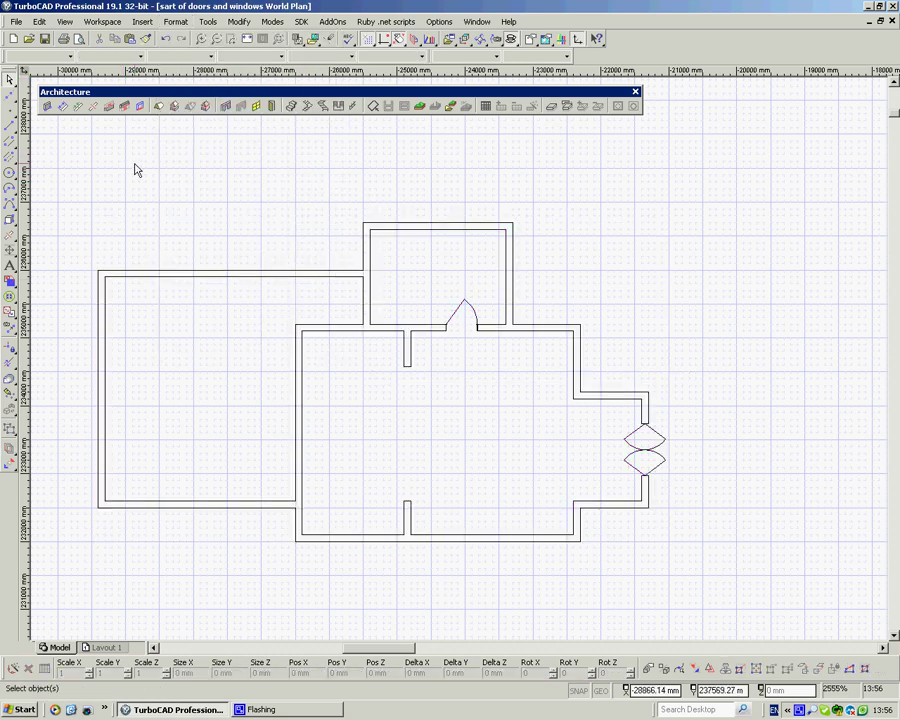
- Split the top wall, then cancel the pending split and undo the attempt
left_click(93, 112)
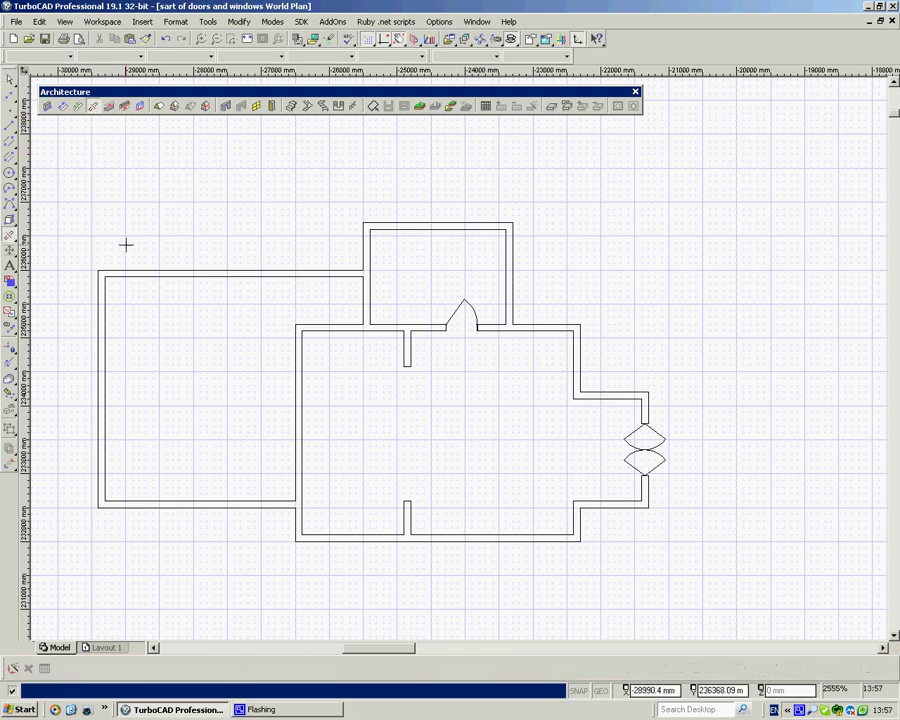
left_click(319, 332)
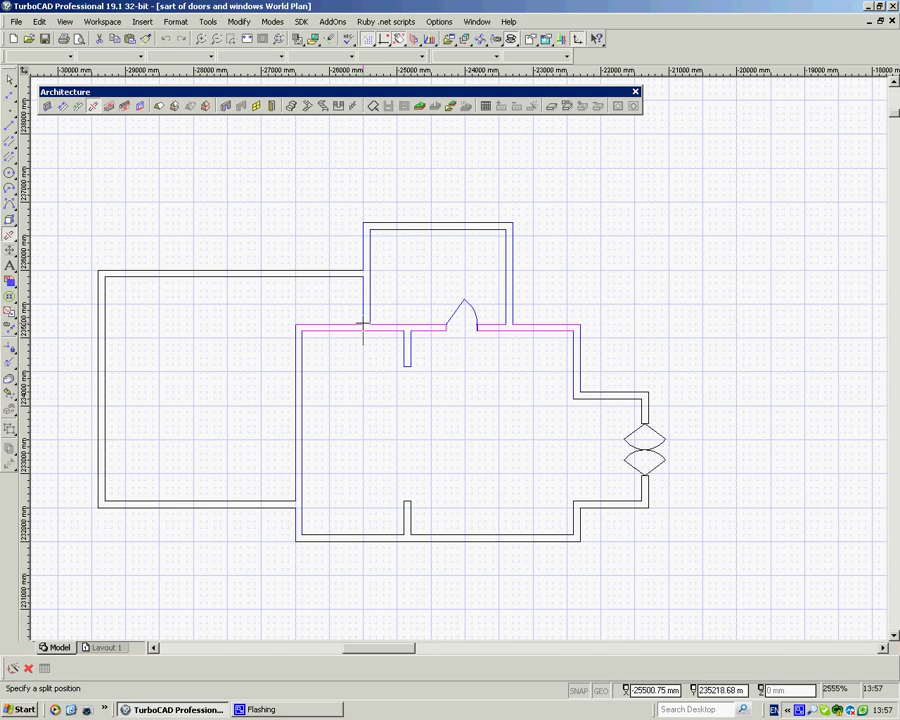
left_click(358, 326)
left_click(317, 326)
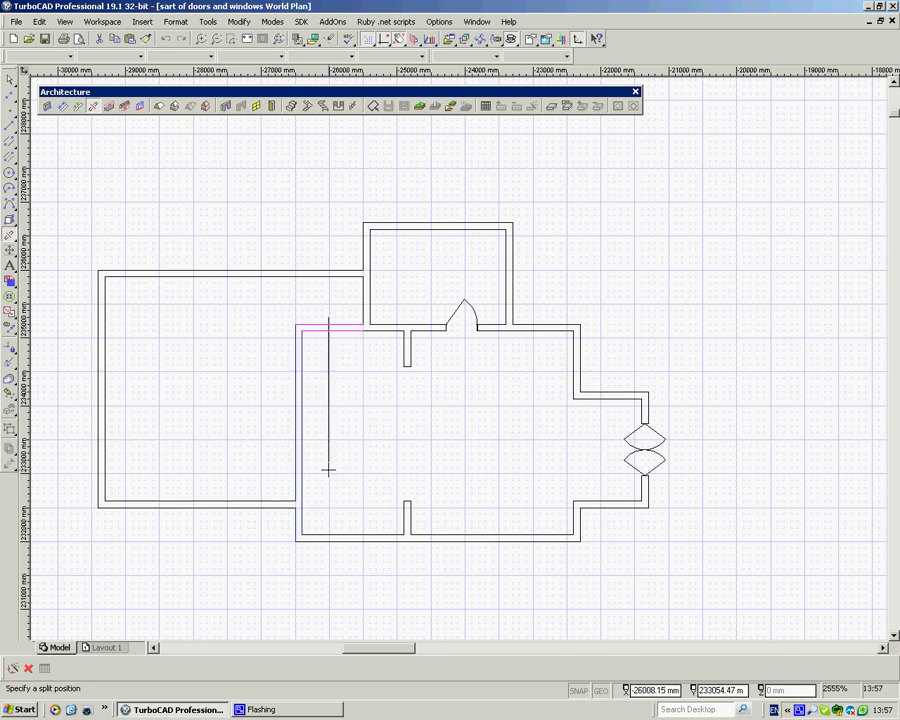
right_click(291, 302)
left_click(321, 364)
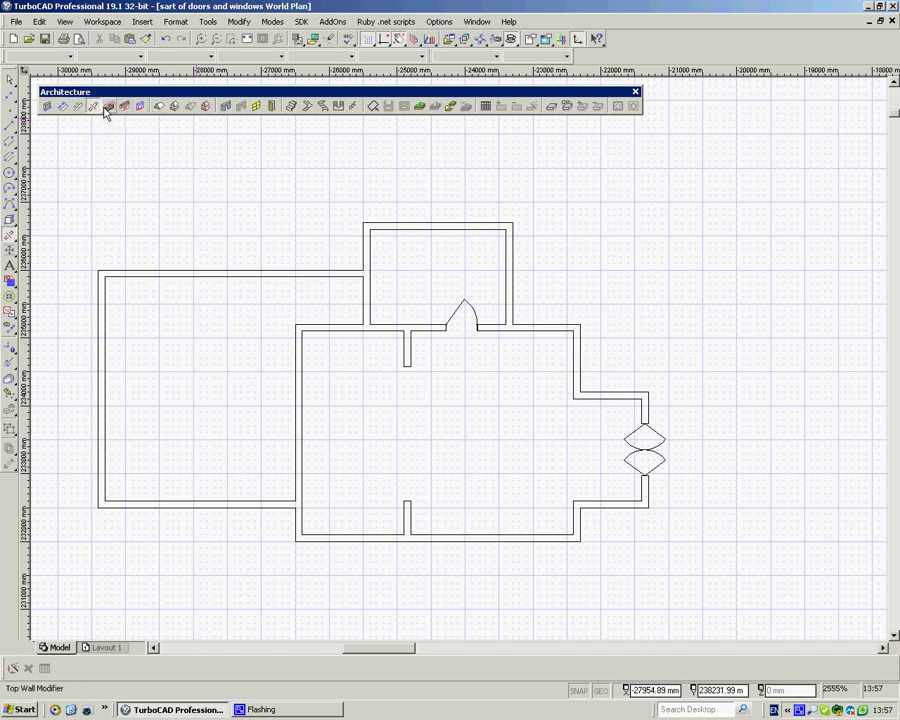
right_click(213, 188)
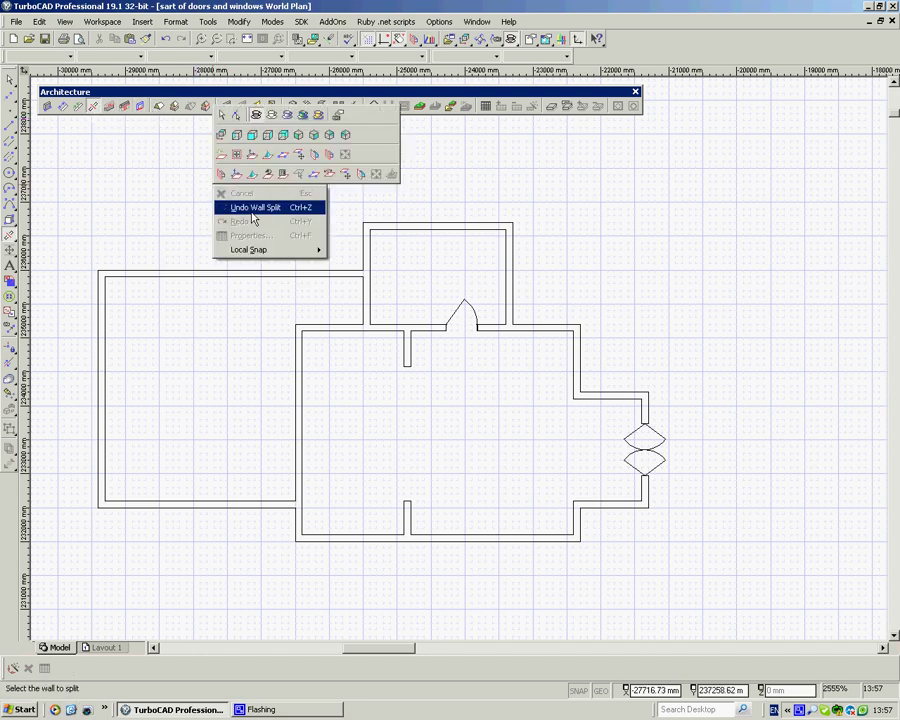
left_click(254, 208)
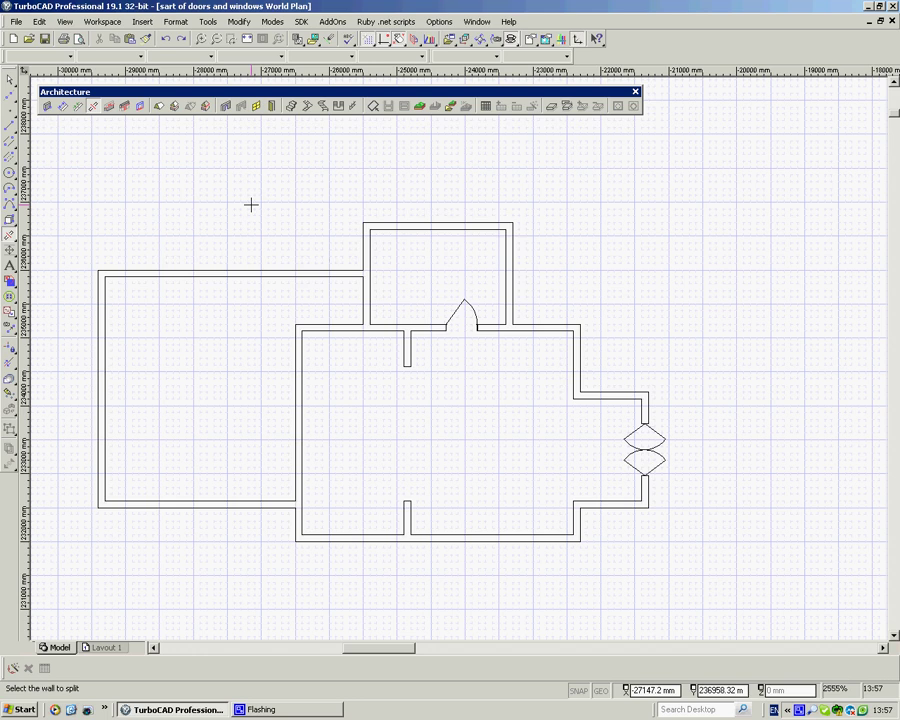
right_click(251, 204)
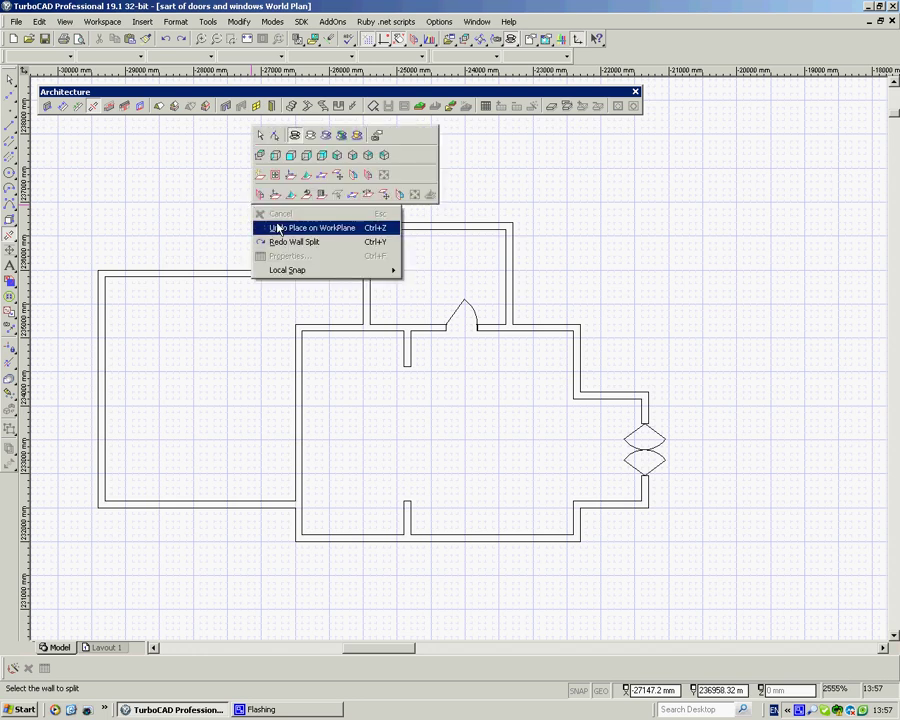
left_click(157, 190)
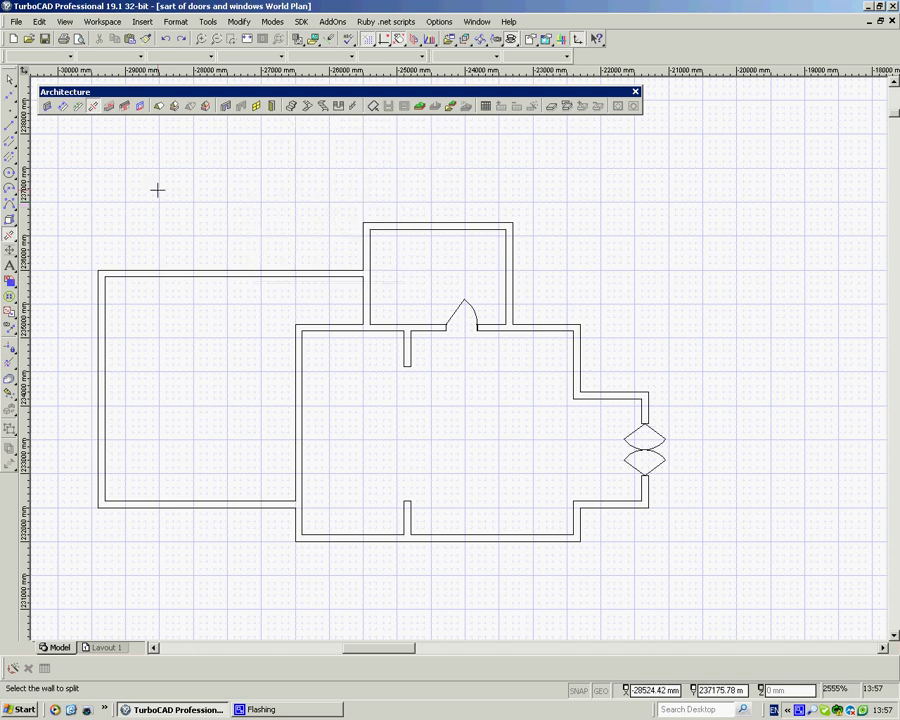
- Split the main room's top and left walls where the annex meets them
left_click(95, 107)
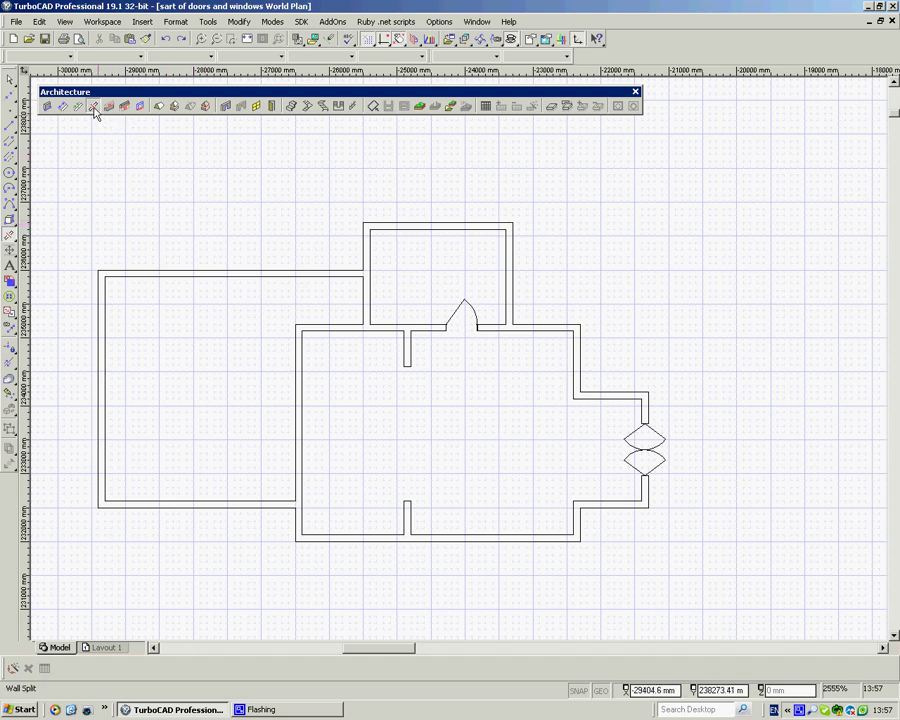
left_click(325, 326)
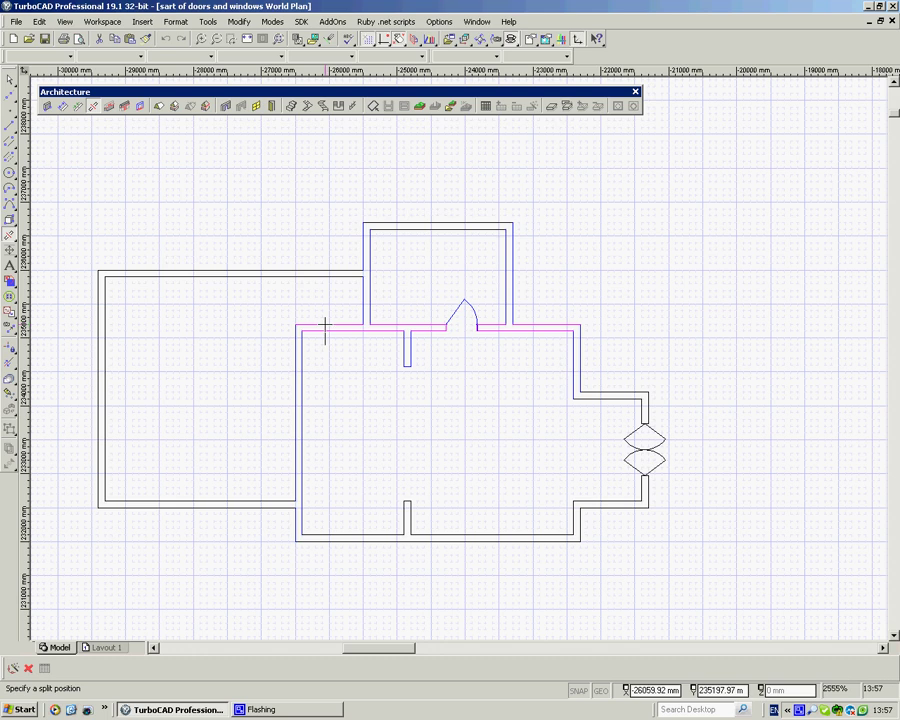
left_click(353, 322)
left_click(301, 398)
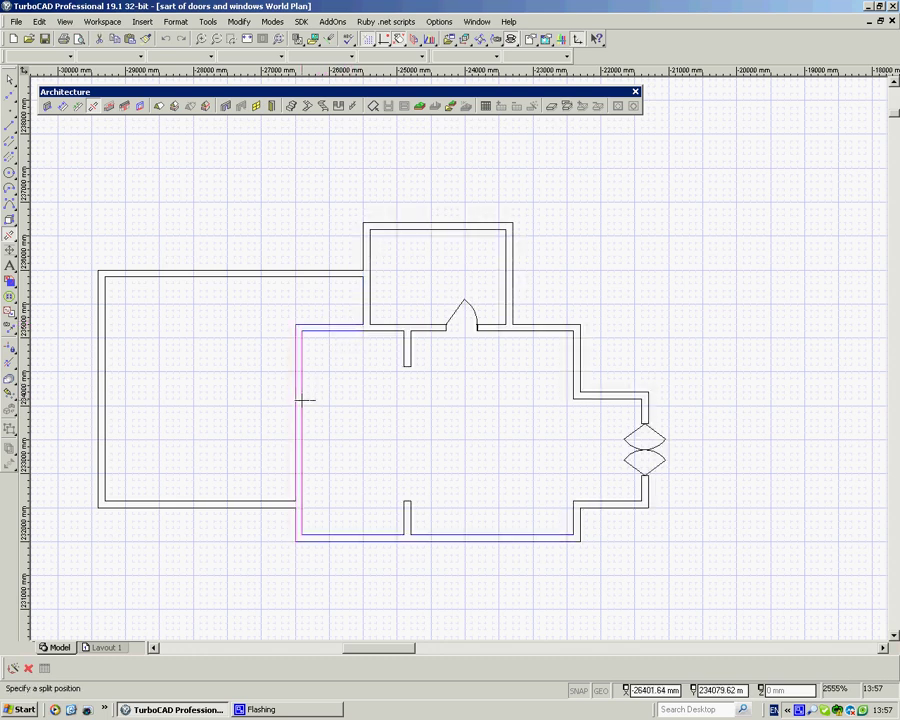
left_click(295, 501)
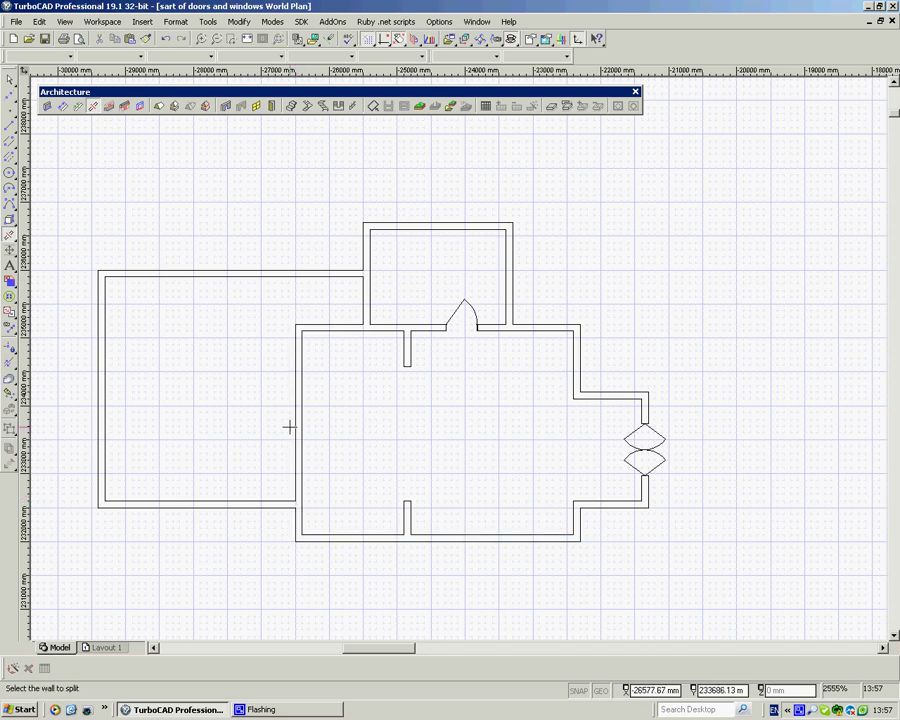
key("Escape")
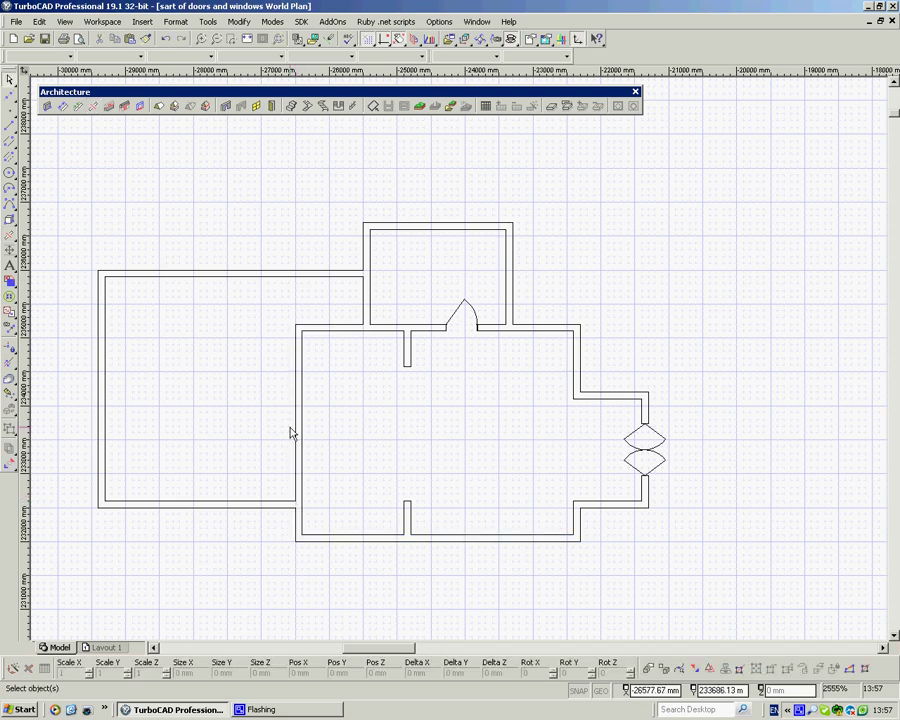
- Delete the wall segments dividing the annex from the main room
left_click(323, 329)
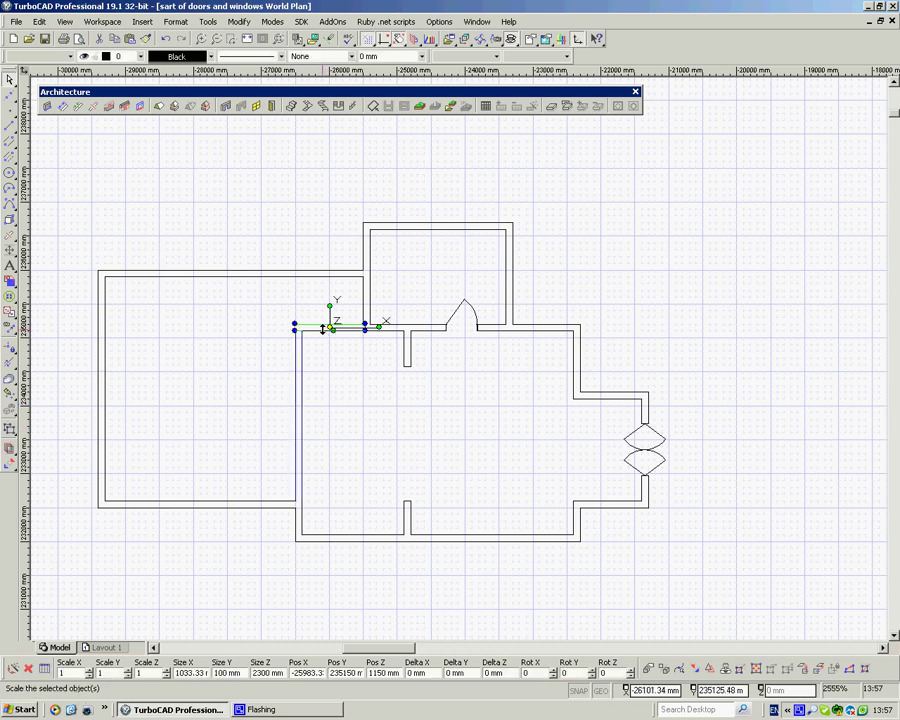
left_click(321, 351)
left_click(302, 392)
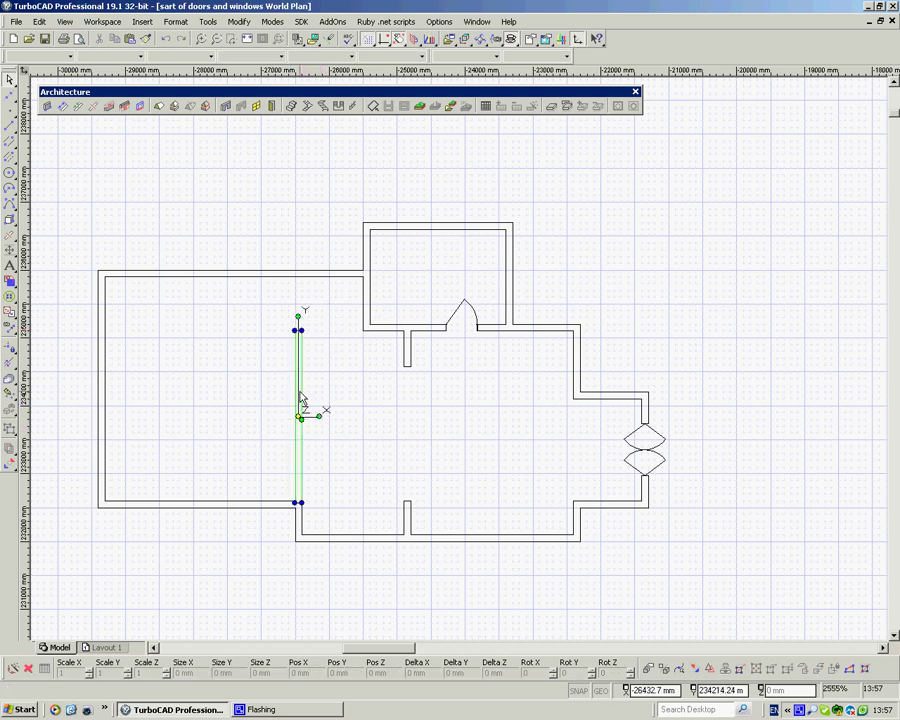
key("Delete")
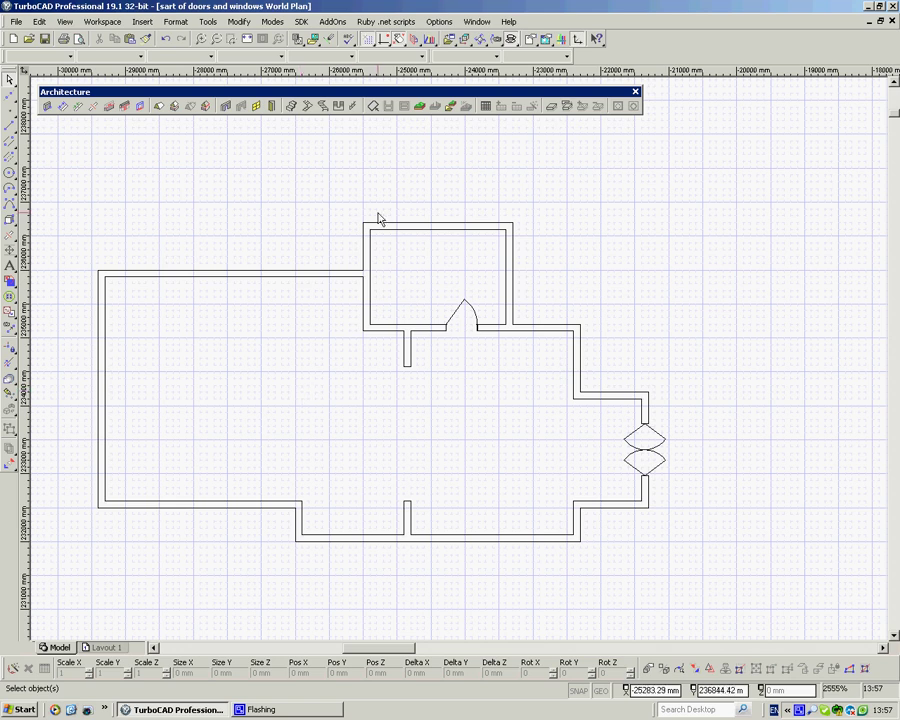
- Show the SE Isometric view and drag the thin interior wall toward the right-hand block
left_click(465, 40)
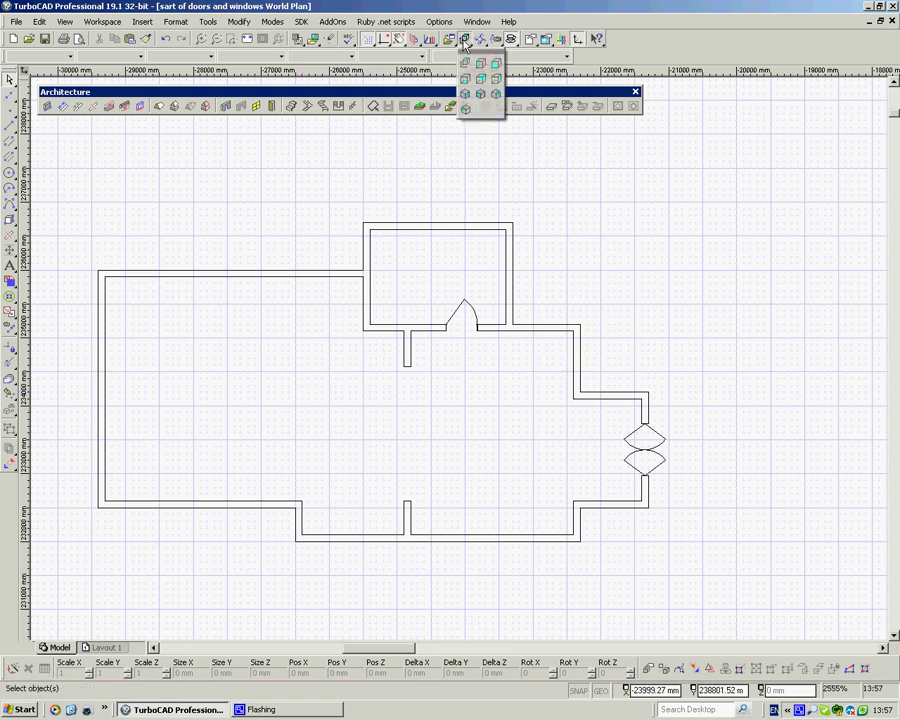
left_click(462, 102)
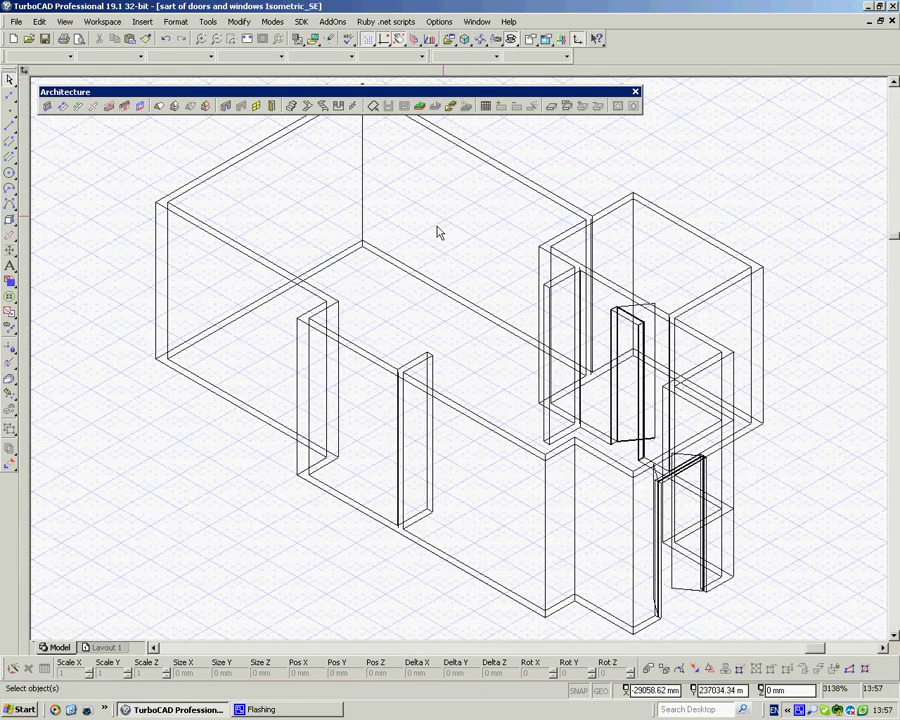
left_click(432, 365)
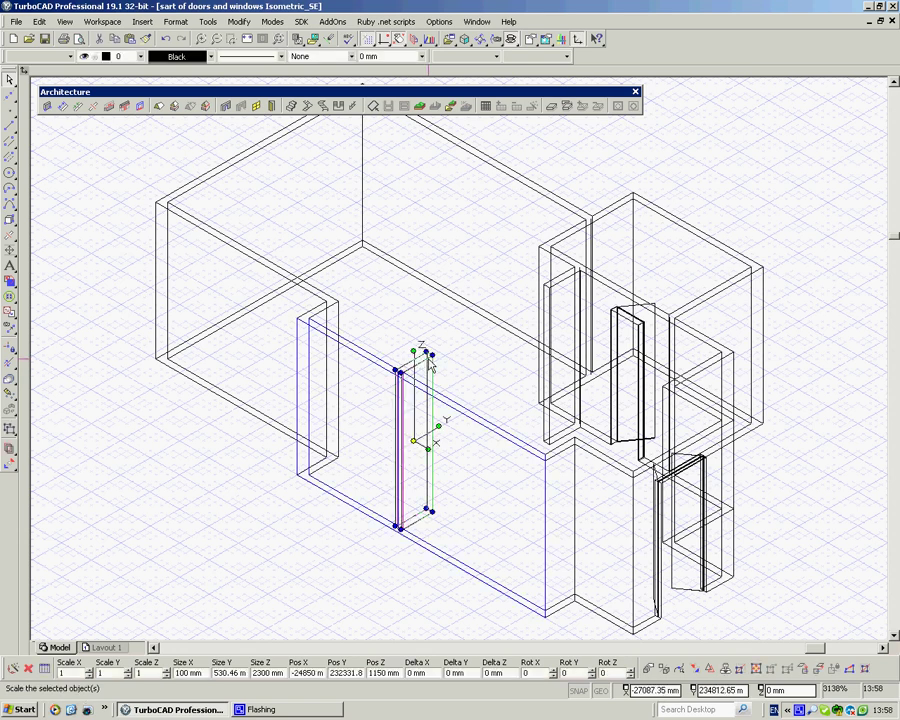
left_click_drag(432, 365, 566, 285)
key("Escape")
scroll(458, 322, "down", 2)
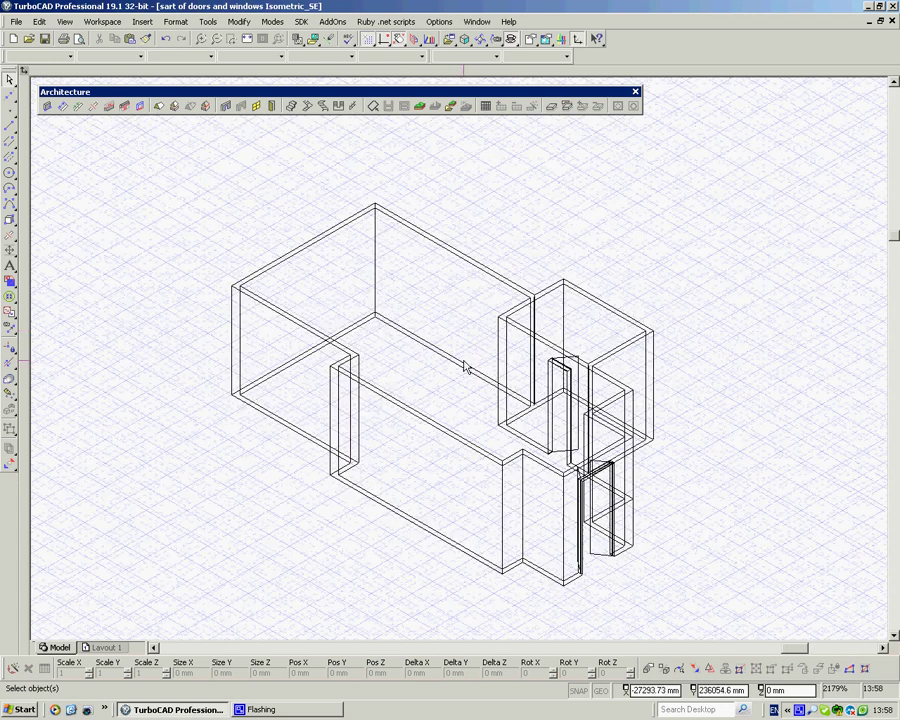
scroll(460, 363, "down", 1)
scroll(460, 363, "up", 1)
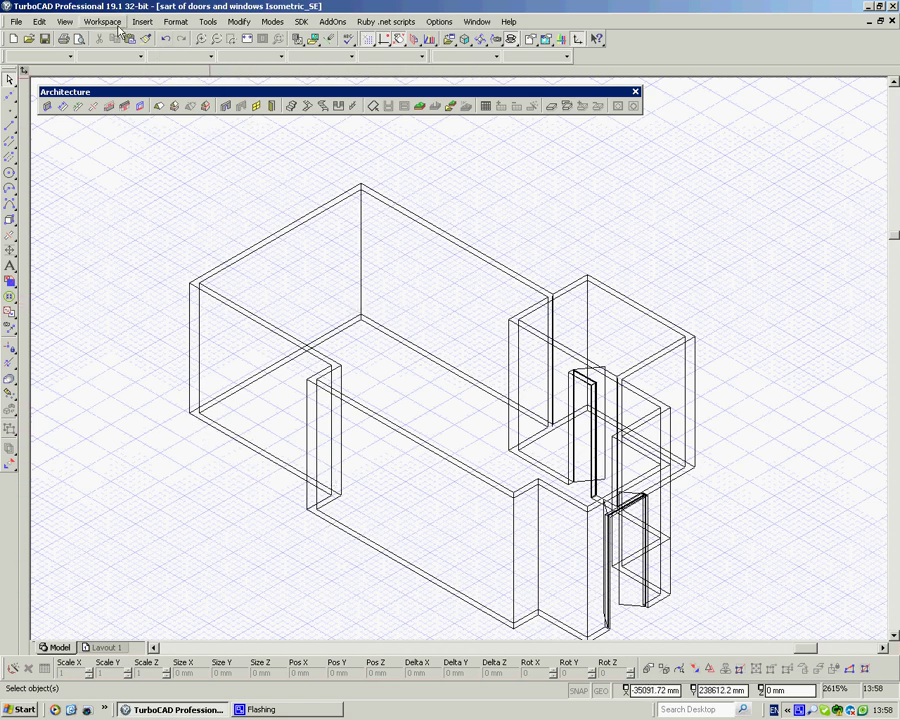
- Start the Smart dimension tool from the Tools Palette, then close the palette
left_click(63, 21)
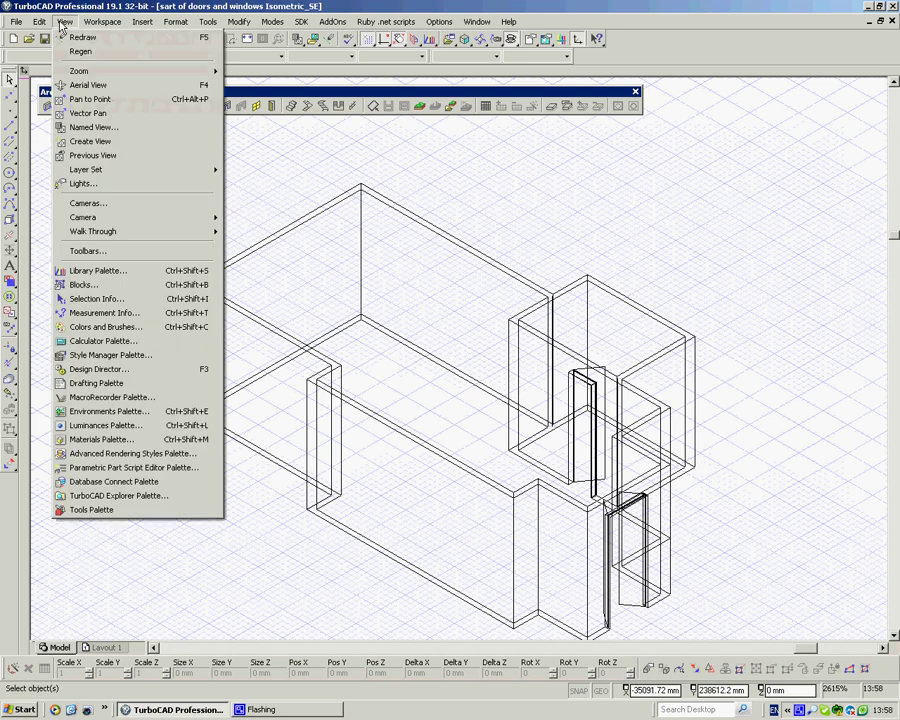
left_click(114, 511)
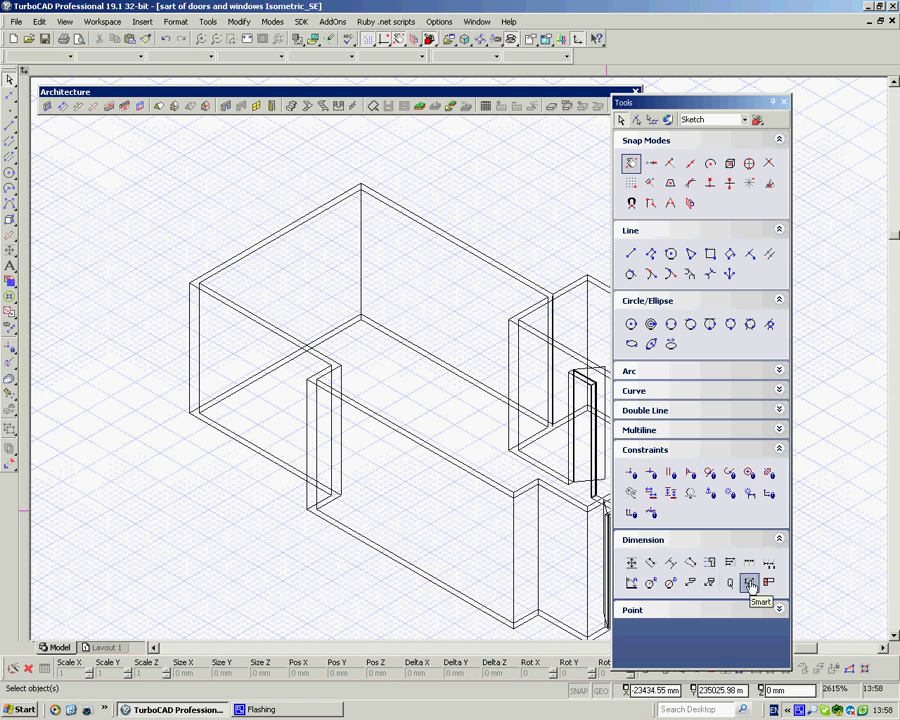
left_click(752, 587)
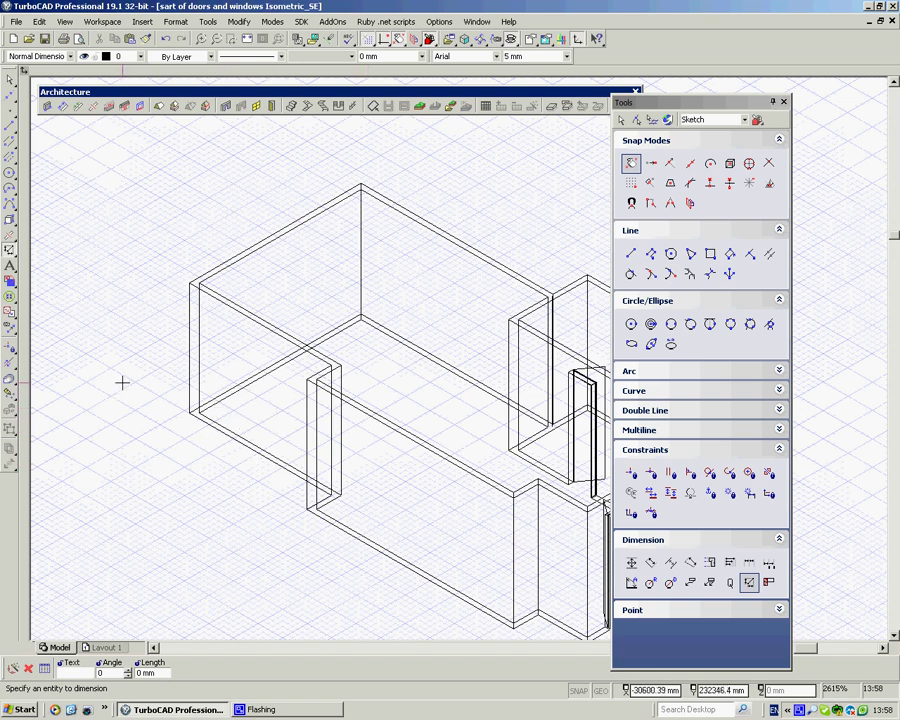
left_click(785, 103)
- Change the dimension Format text height from 5 mm to 500 mm
right_click(391, 189)
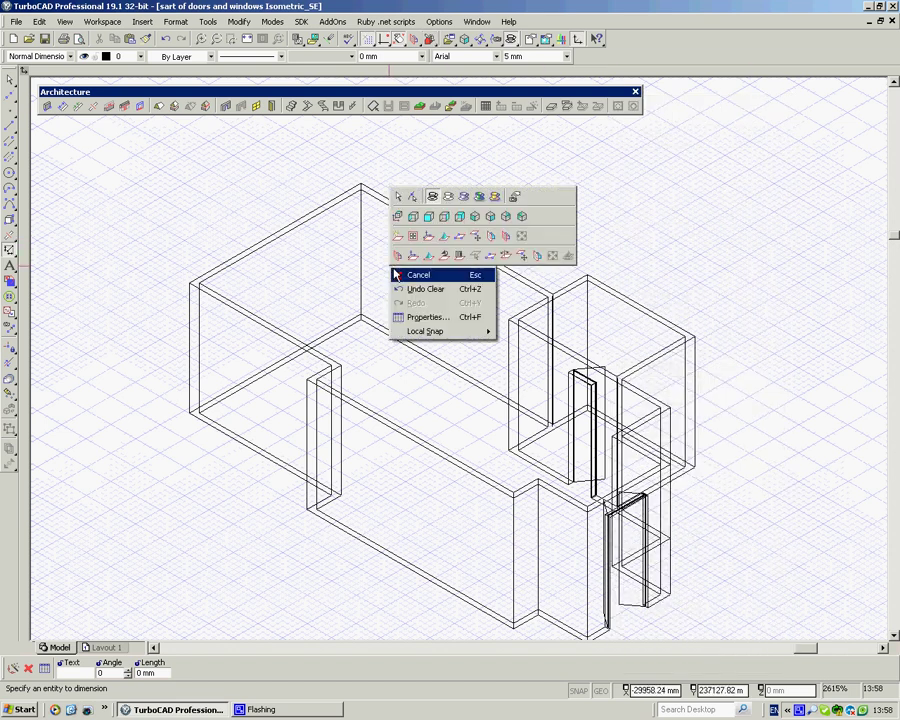
left_click(422, 318)
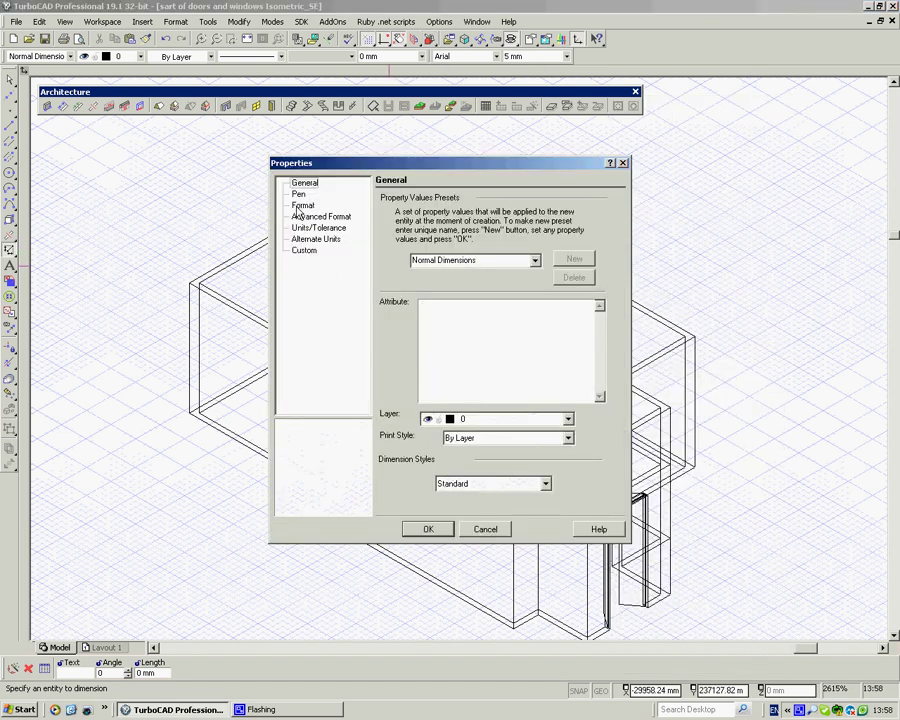
left_click(302, 205)
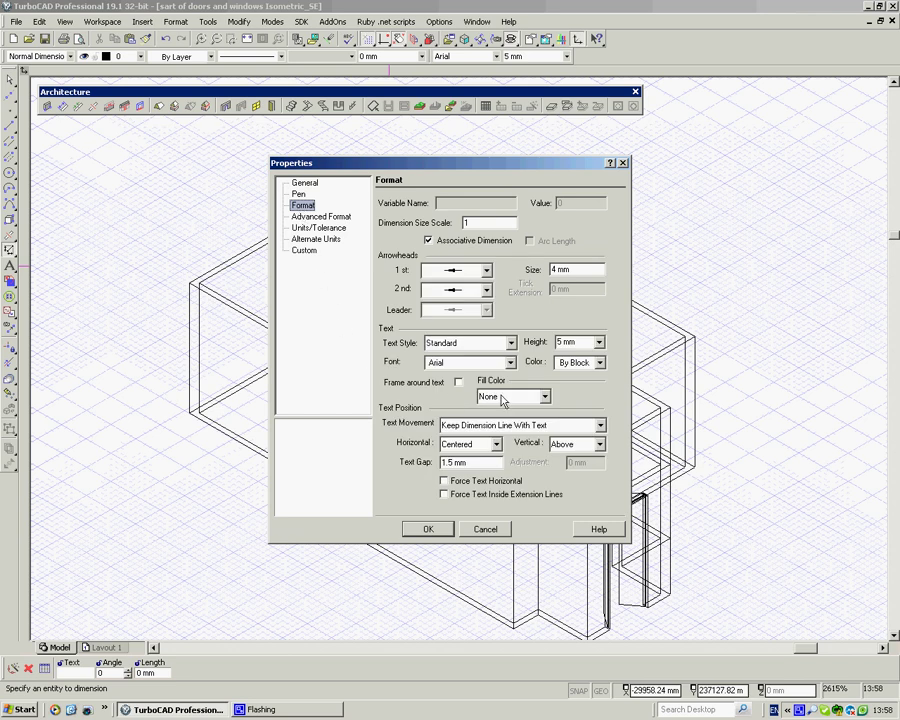
left_click(561, 343)
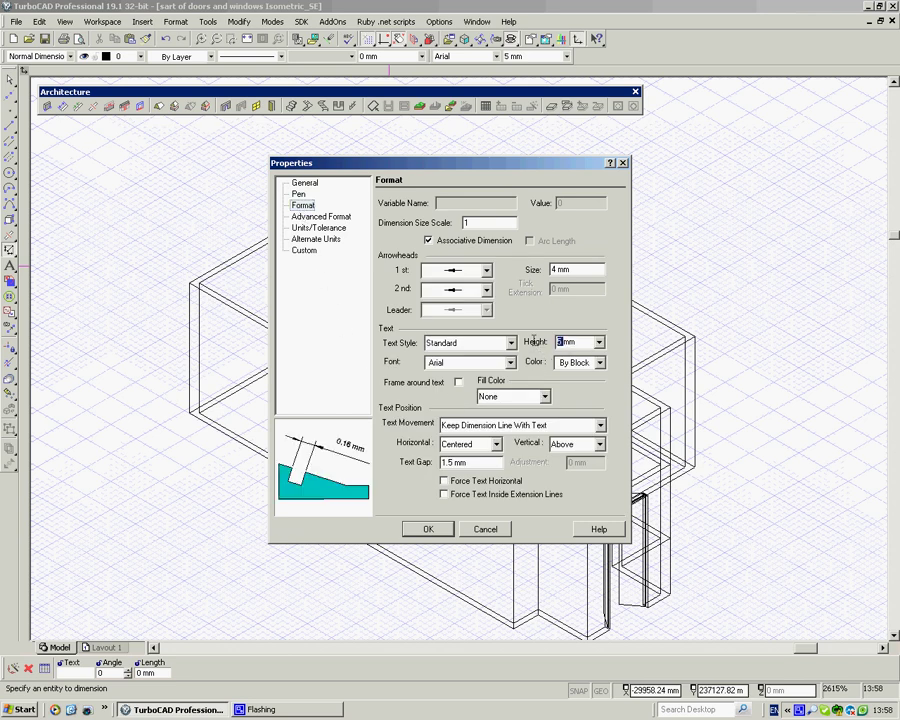
type("500")
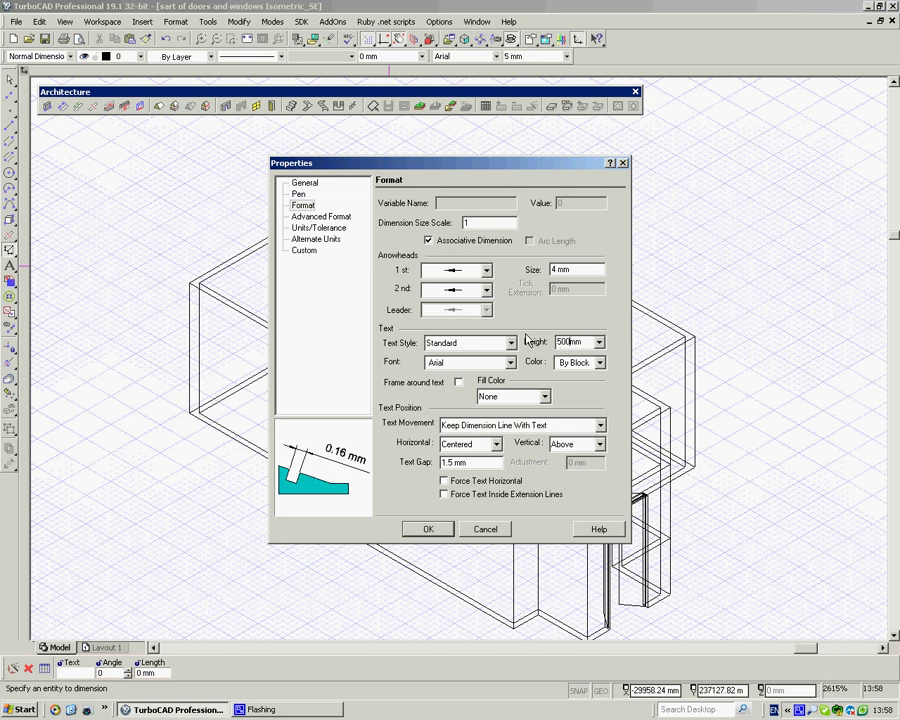
left_click(429, 530)
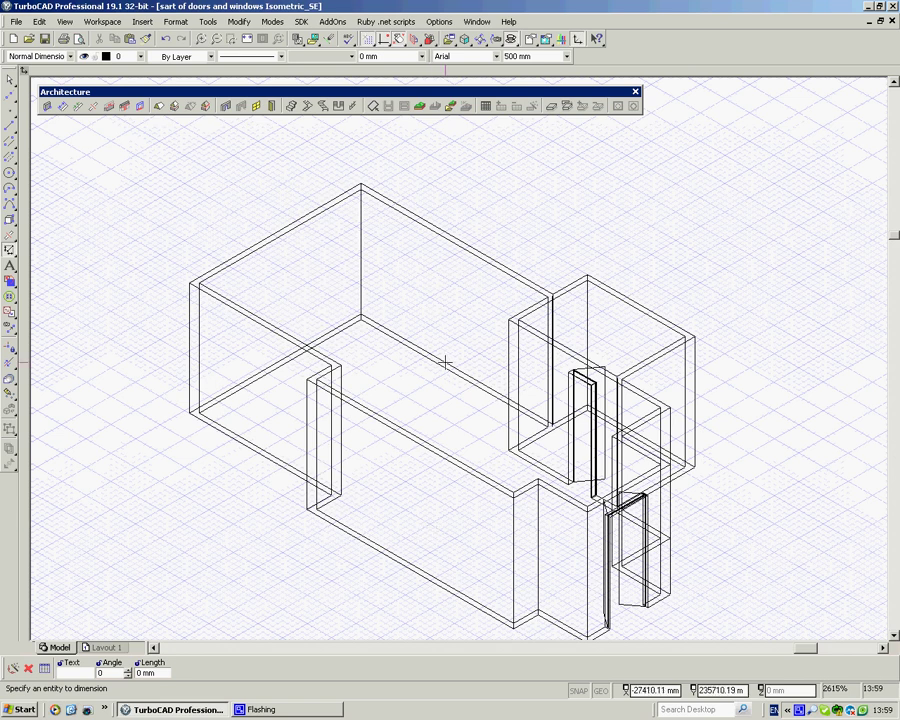
- In plan view, dimension the top walls (4000 mm and 2000 mm), undoing a stray 1500 mm dimension
left_click(470, 44)
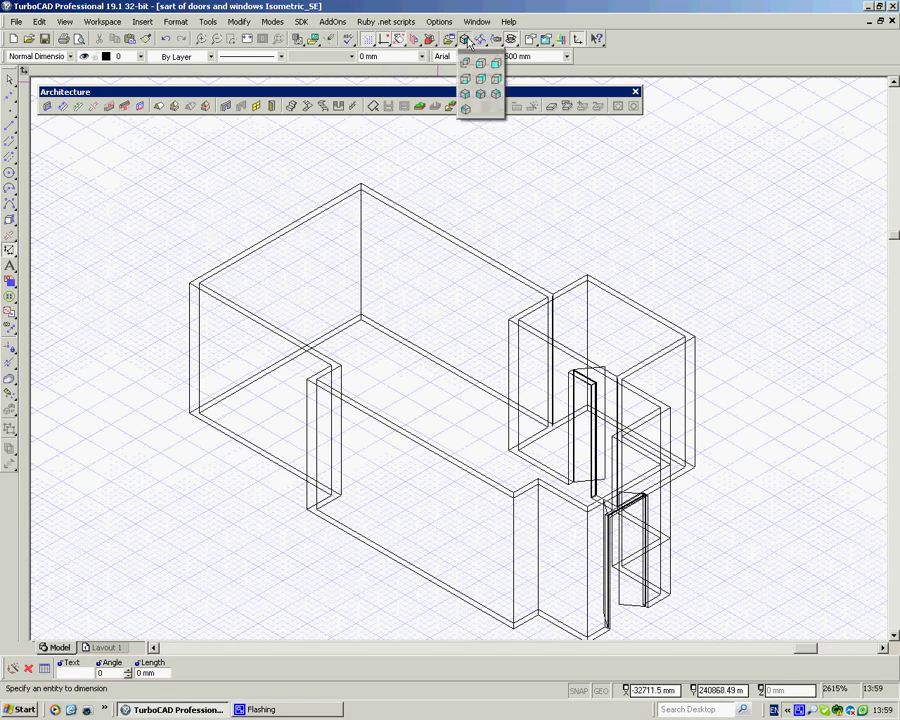
left_click(466, 67)
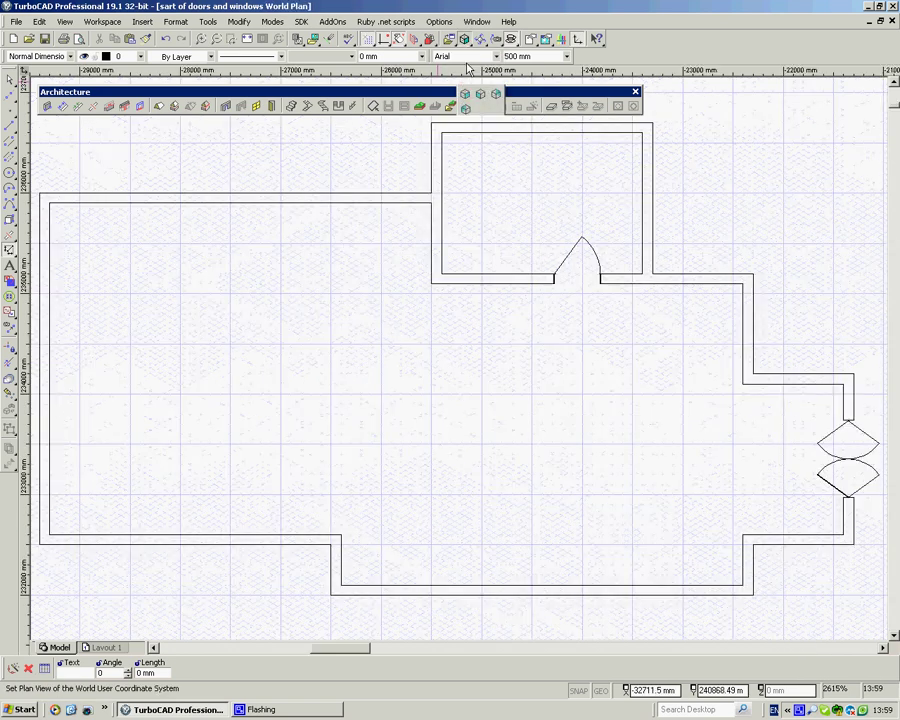
scroll(455, 350, "down", 2)
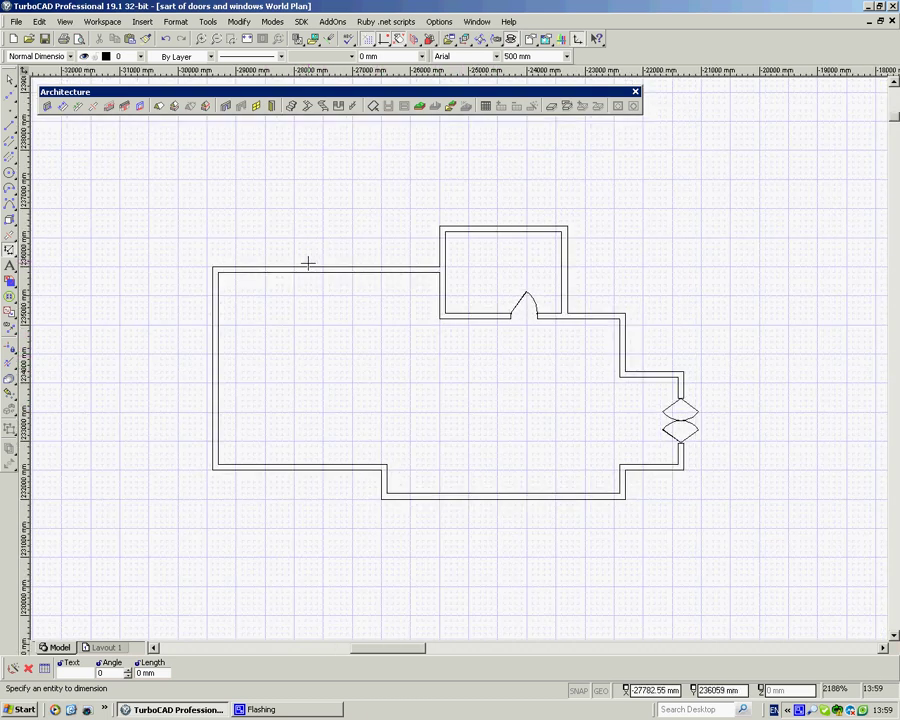
left_click(319, 268)
left_click(445, 226)
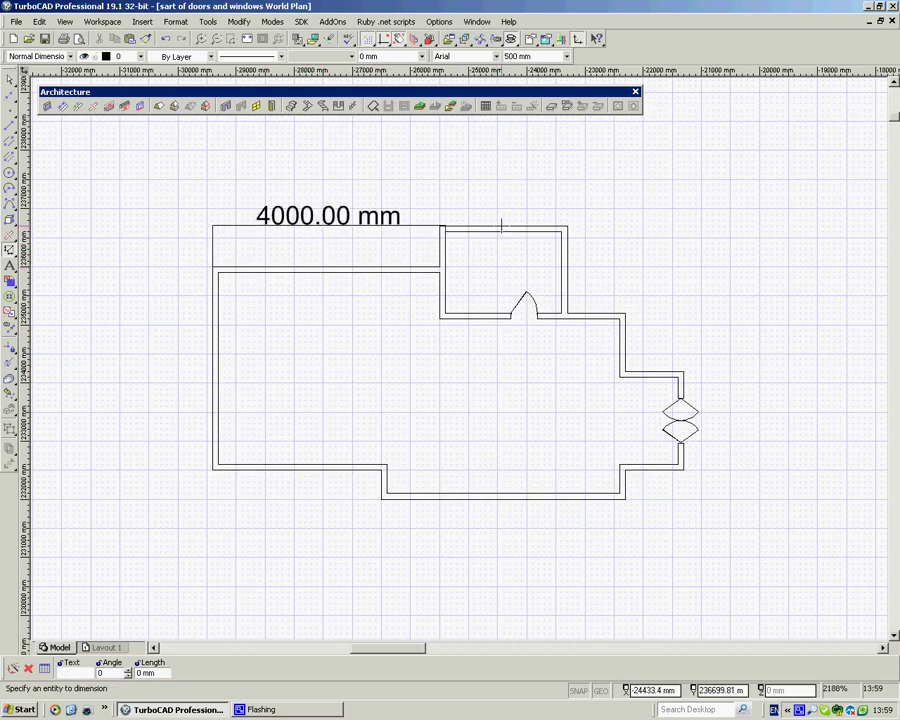
left_click(497, 228)
left_click(484, 177)
left_click(566, 262)
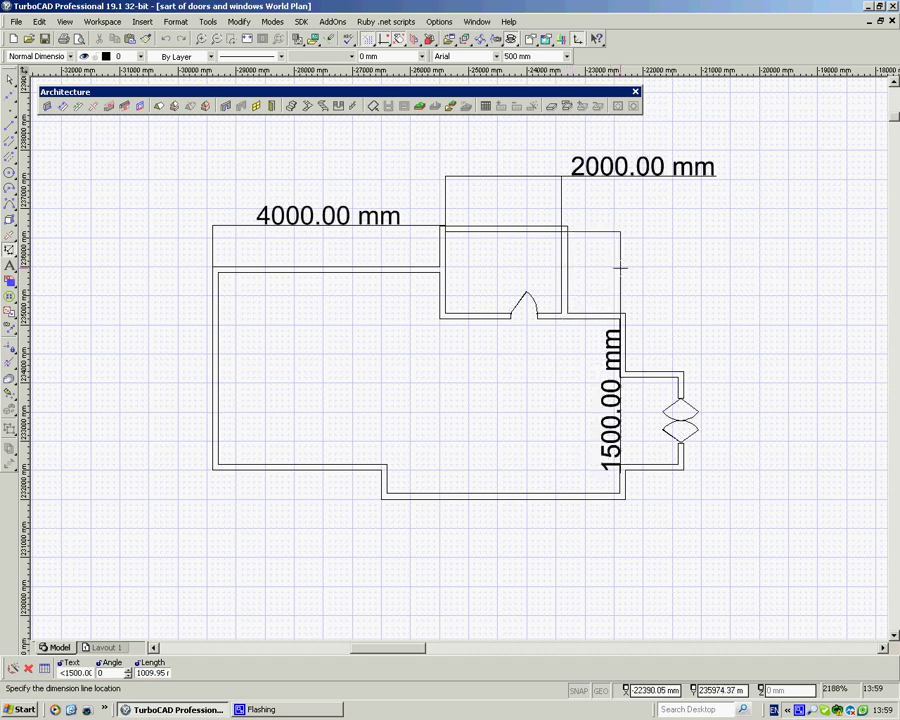
left_click(620, 266)
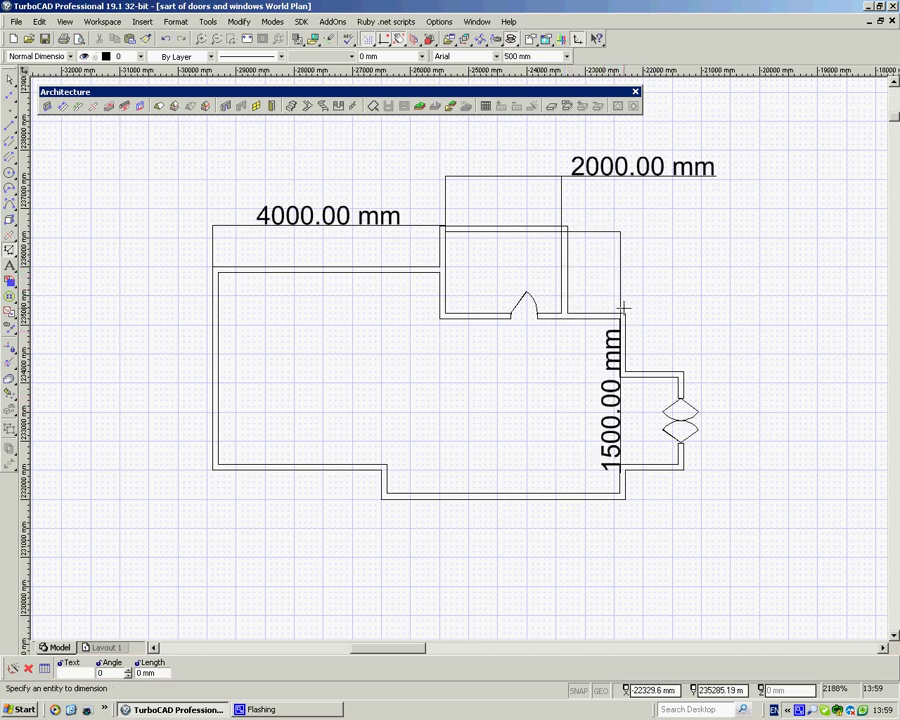
right_click(625, 308)
left_click(664, 331)
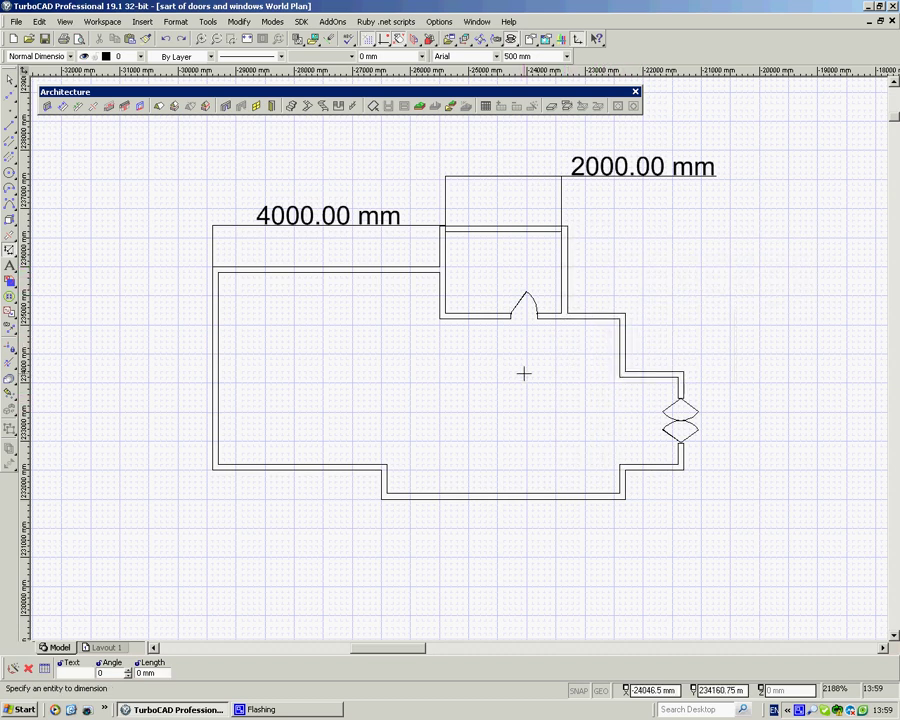
- Dimension the left (3500 mm), bottom-left (3000 mm) and bottom (4000 mm) walls
left_click(214, 342)
left_click(170, 350)
left_click(315, 470)
left_click(300, 505)
left_click(474, 496)
left_click(600, 558)
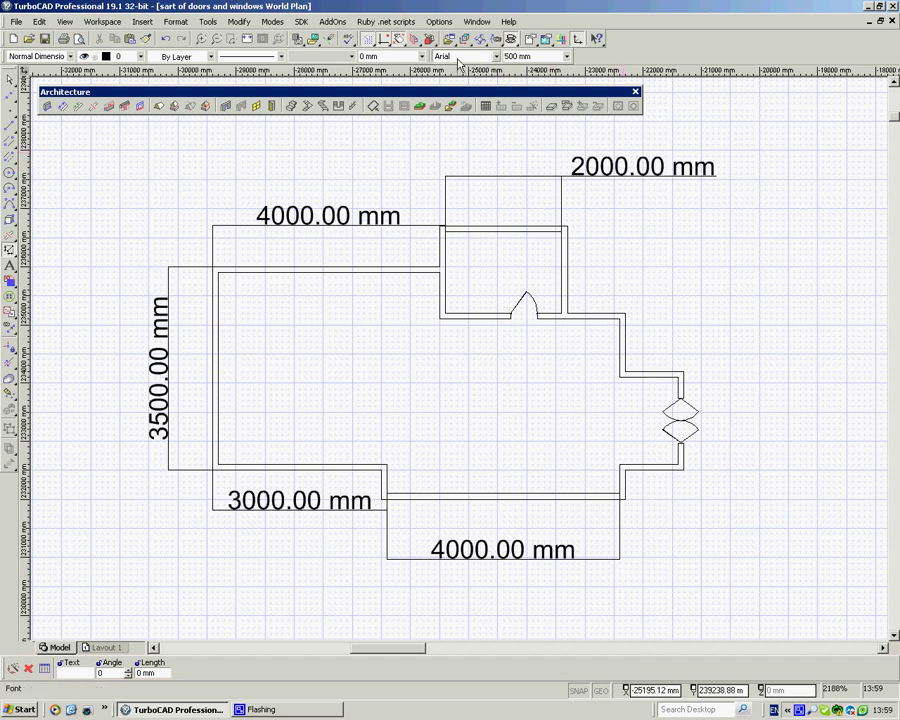
- Return to the SE Isometric view
mouse_move(467, 44)
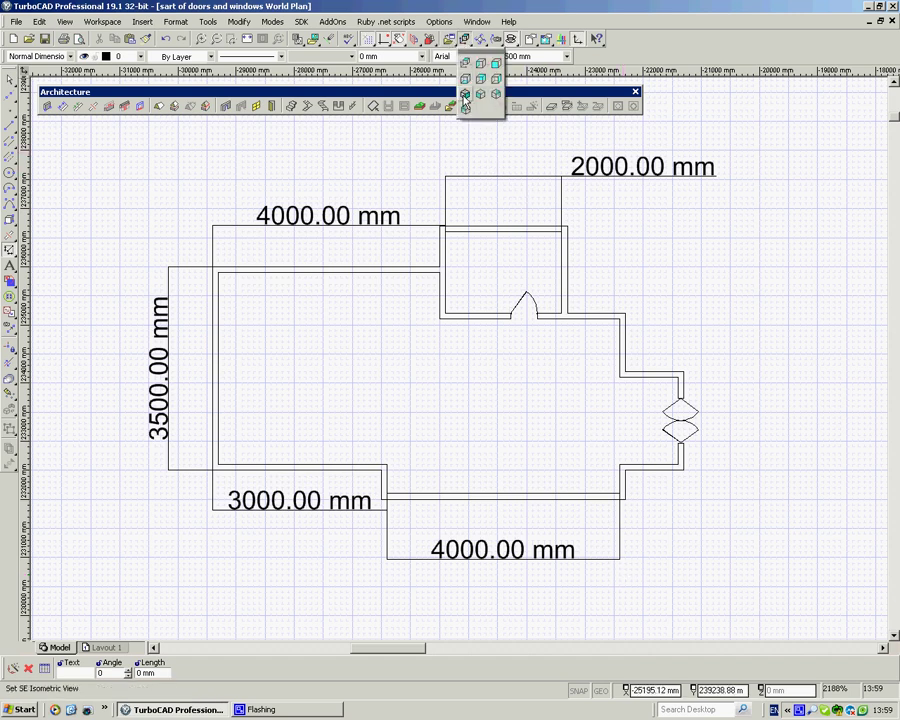
left_click(466, 93)
scroll(460, 357, "down", 3)
scroll(464, 356, "up", 2)
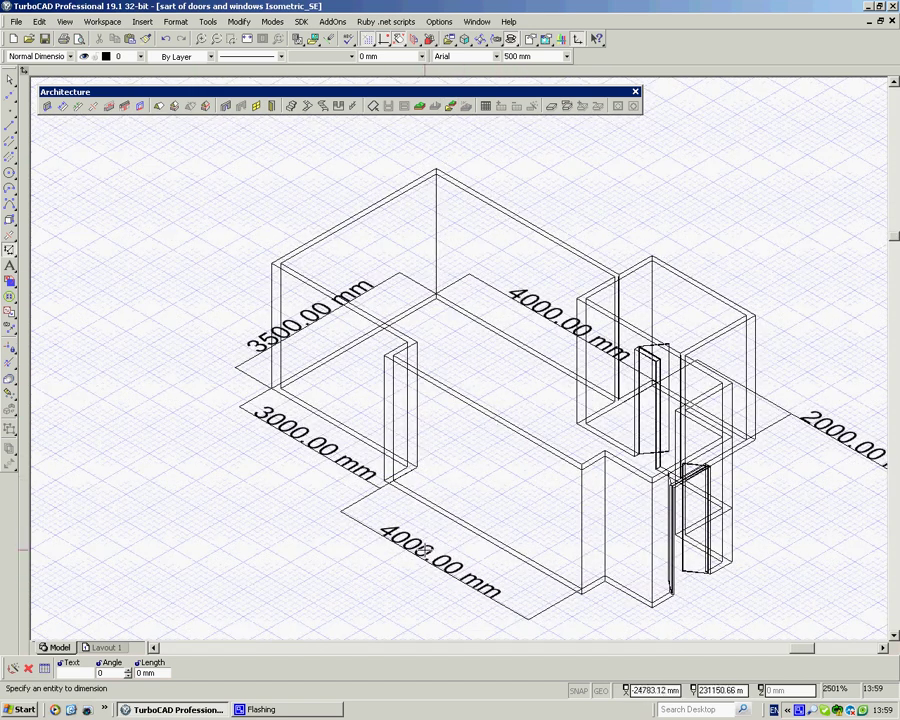
scroll(344, 398, "down", 1)
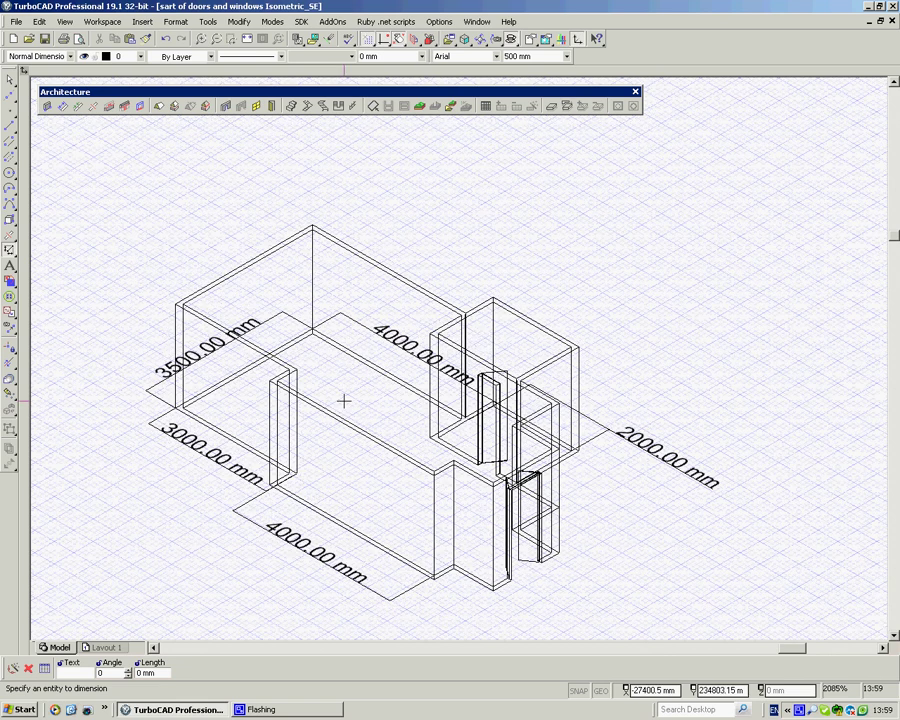
scroll(490, 346, "up", 1)
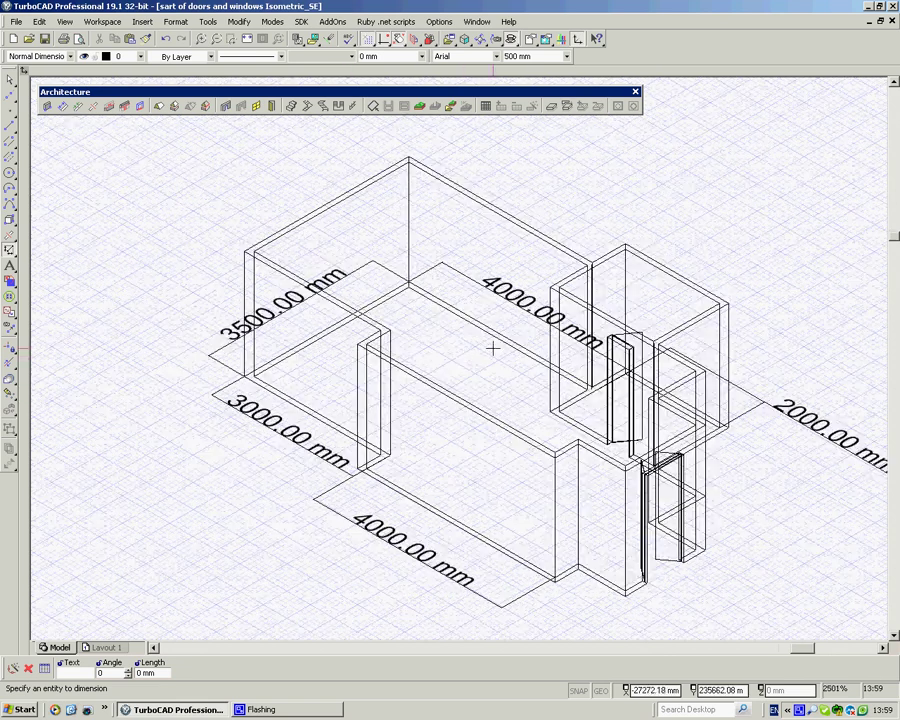
- Set the Window tool's main size to 3000 mm wide and 200 mm high
left_click(258, 110)
right_click(198, 214)
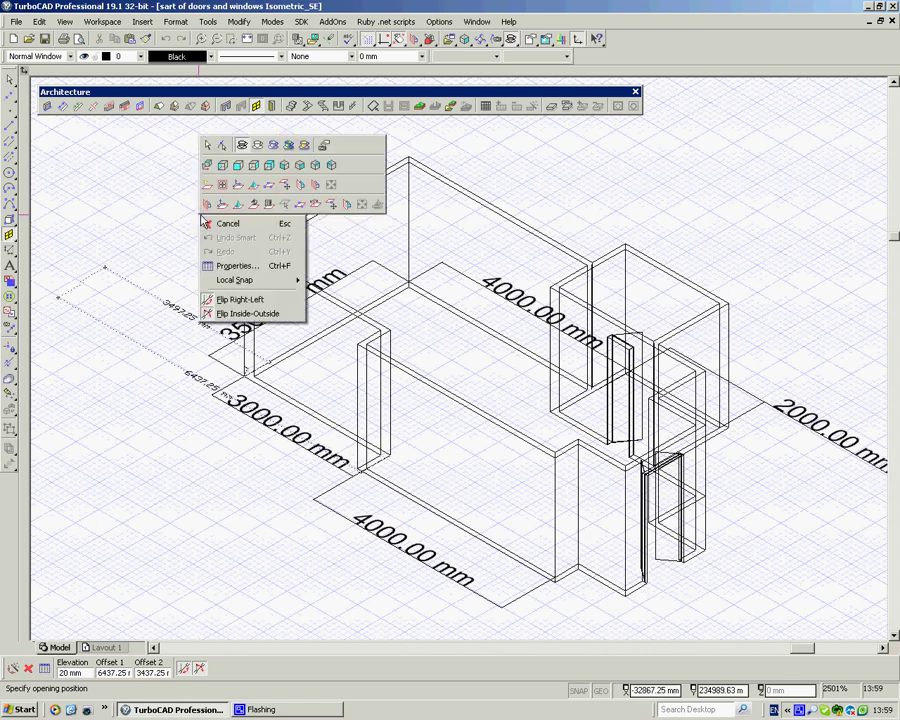
left_click(232, 260)
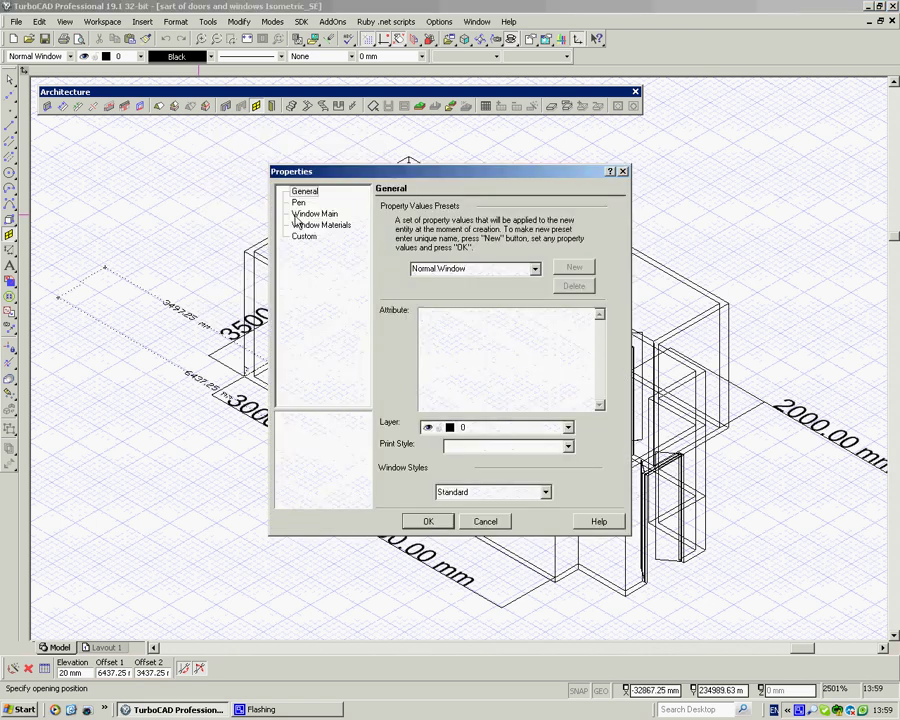
left_click(303, 214)
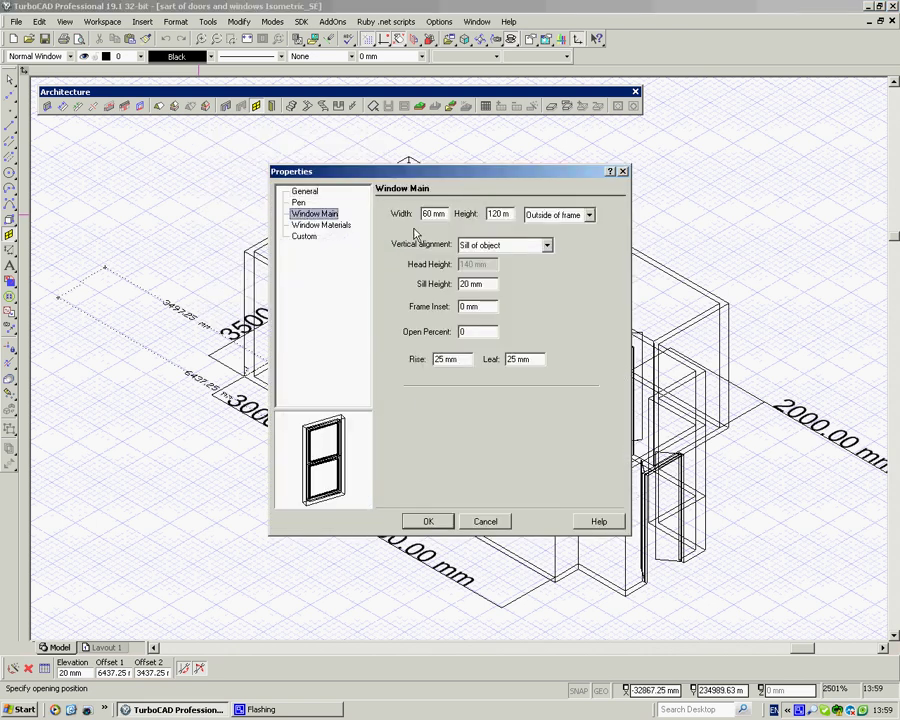
left_click_drag(431, 213, 378, 204)
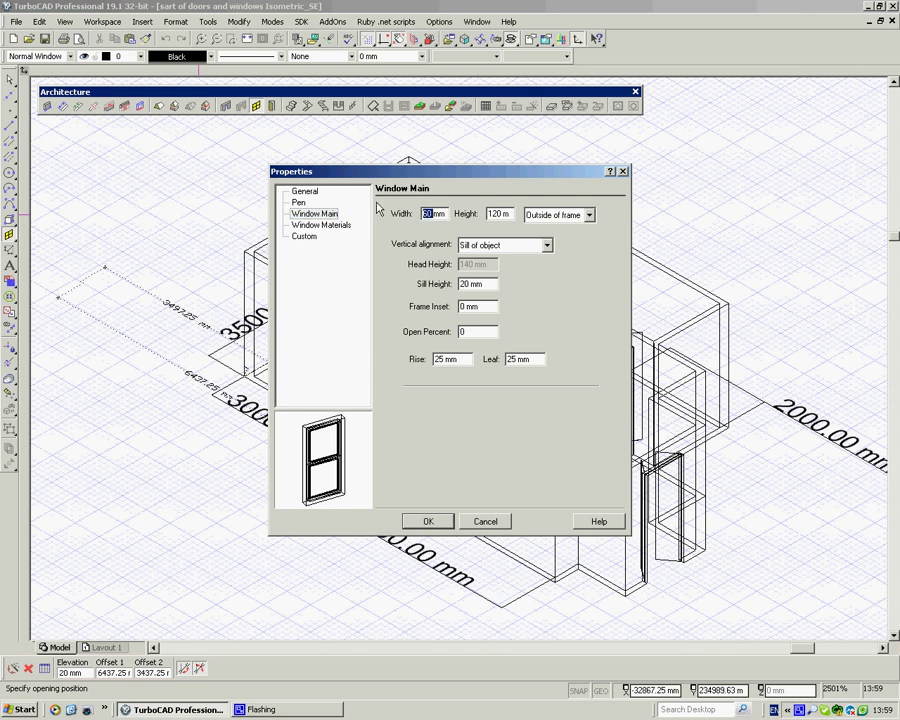
type("3000m")
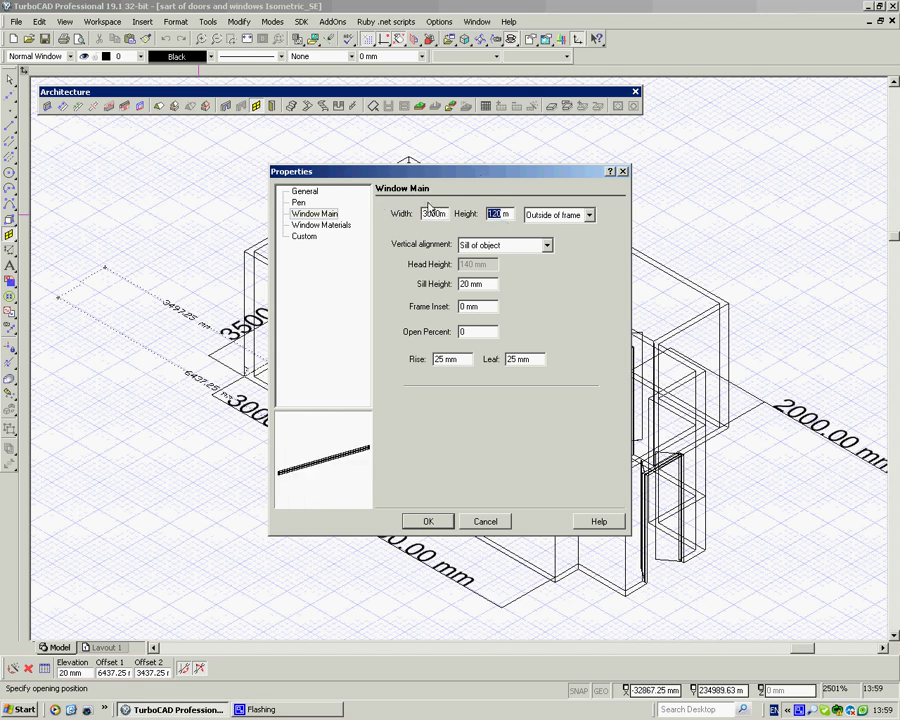
type("200")
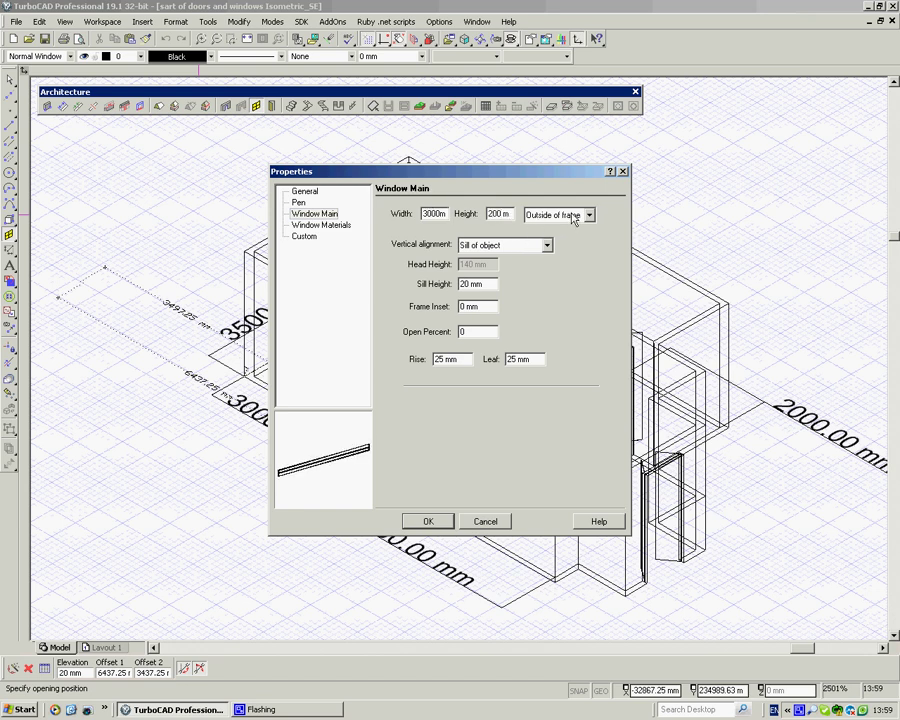
left_click_drag(470, 284, 437, 280)
- Place the 3000 by 200 mm long high window in the bottom wall from the top plan view
left_click(428, 522)
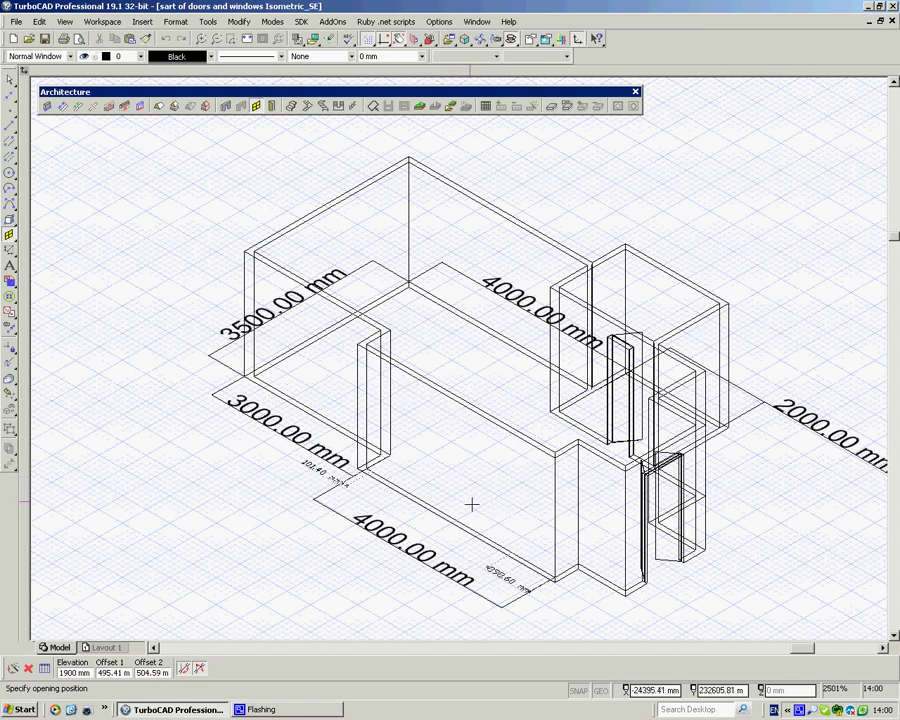
left_click(465, 43)
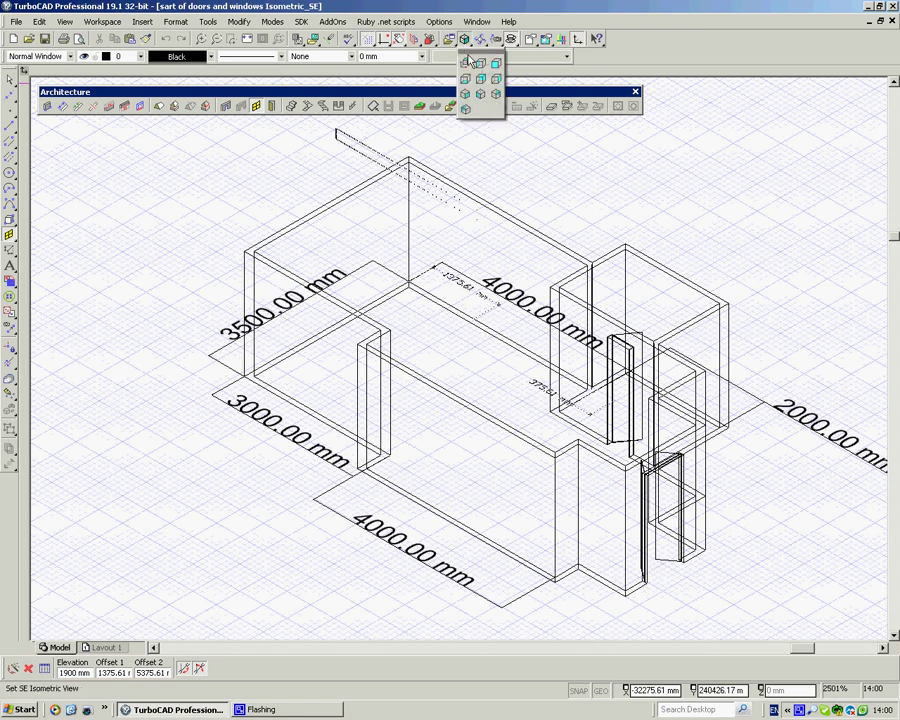
left_click(464, 66)
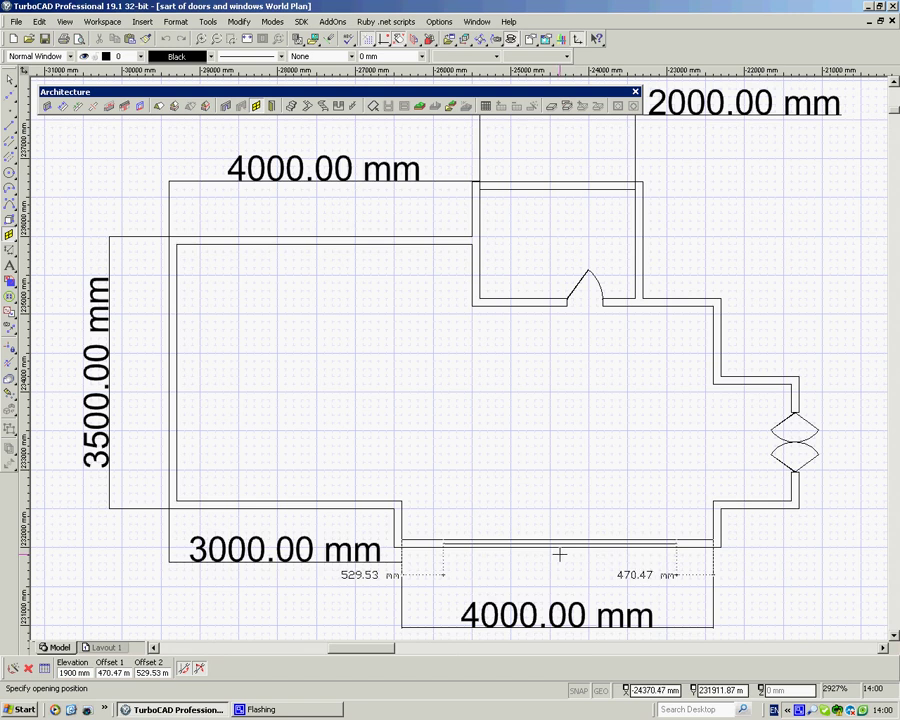
left_click(560, 553)
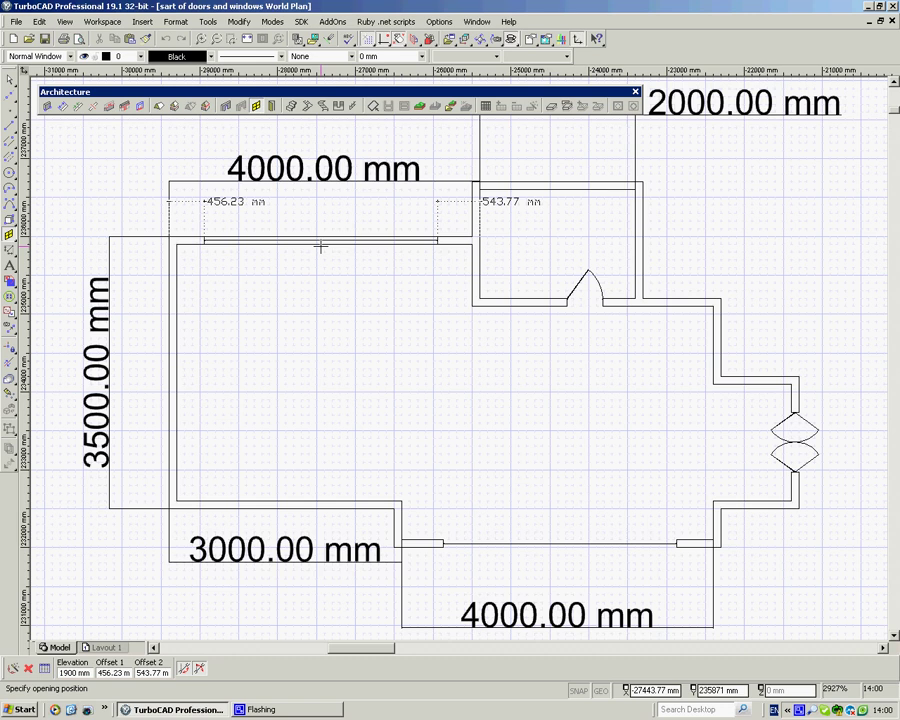
- Edit the next window's size in its properties, entering 3000 and 1800, then reworking the width
right_click(319, 302)
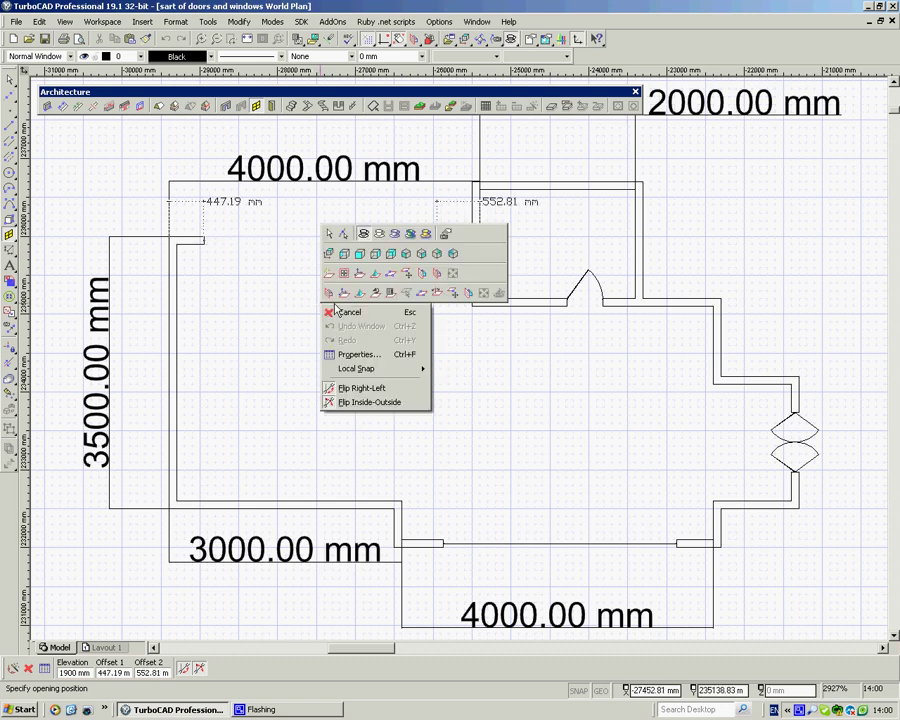
left_click(345, 354)
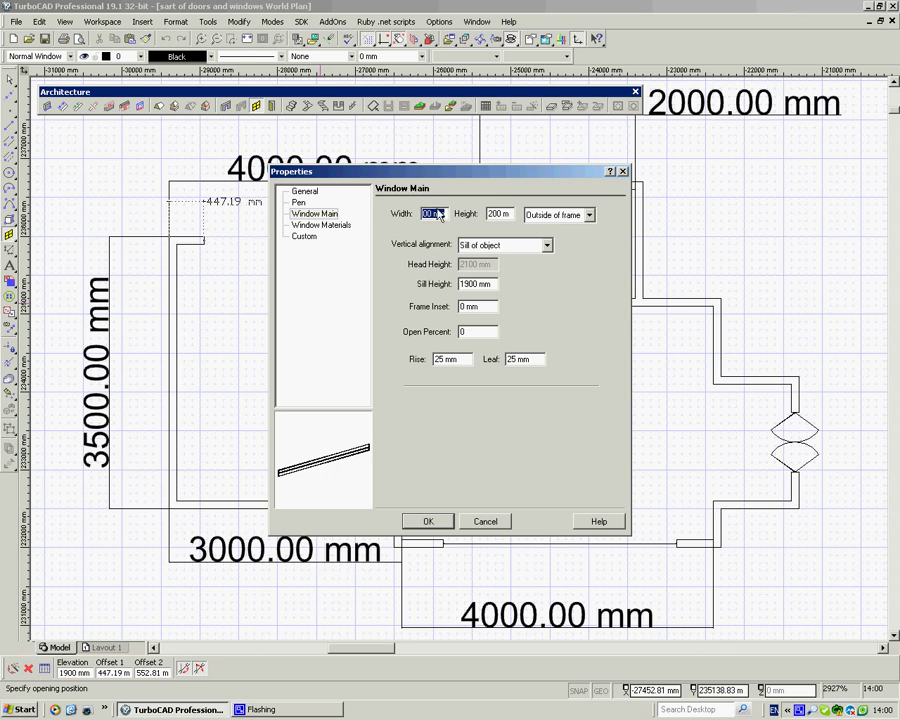
type("3000")
type("1800m")
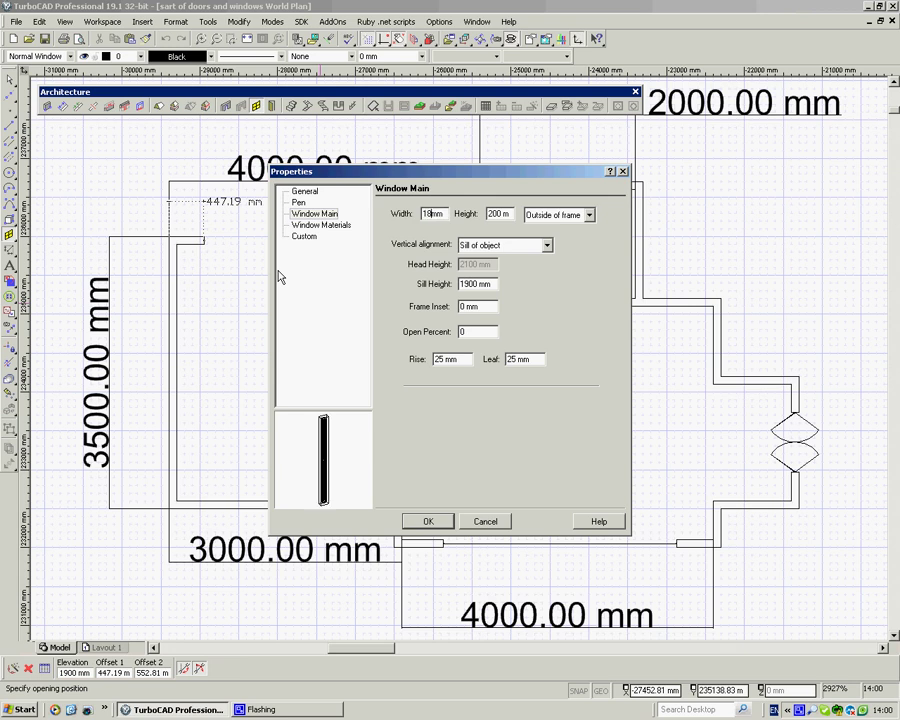
left_click(425, 521)
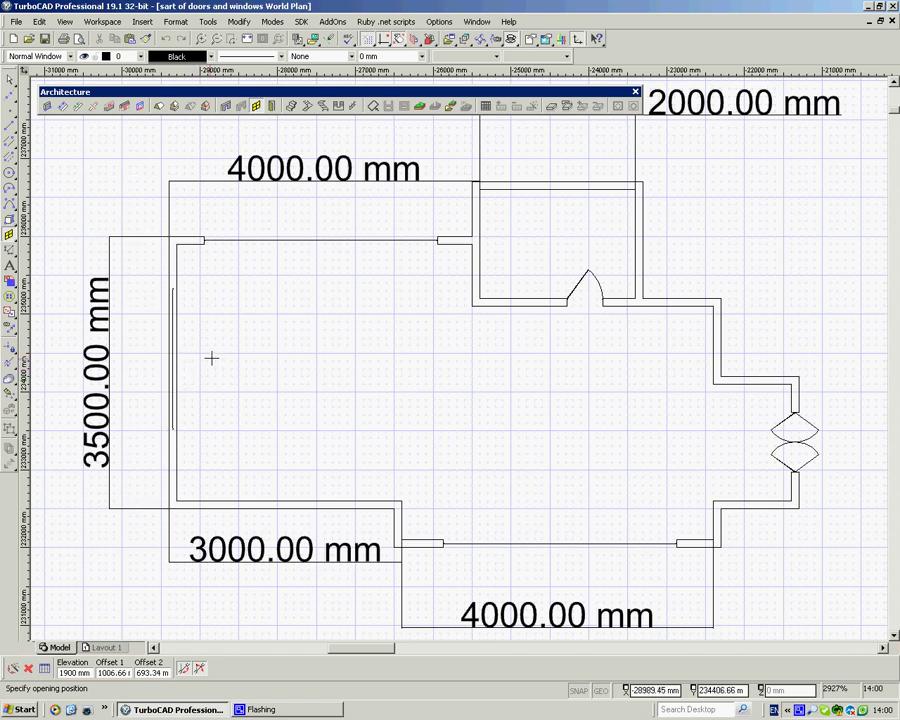
right_click(215, 358)
left_click(250, 409)
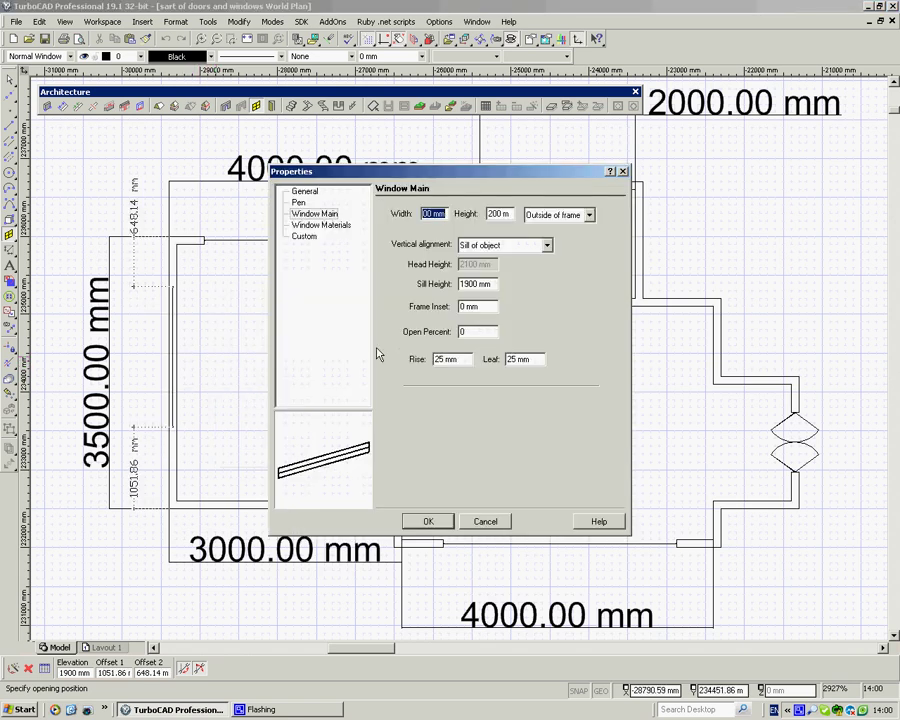
left_click(432, 214)
left_click_drag(436, 214, 375, 210)
type("3")
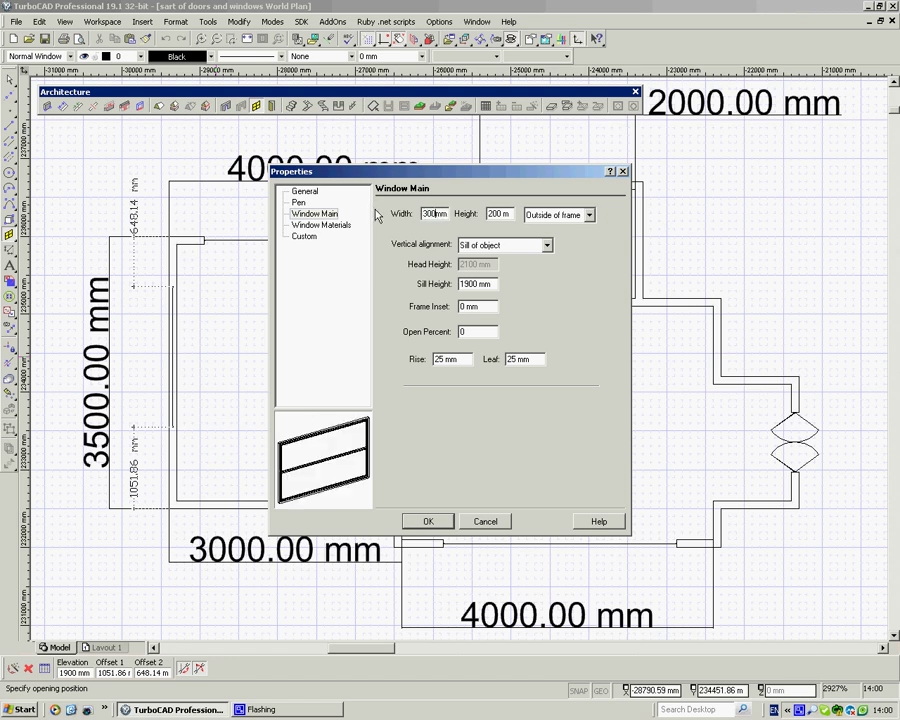
left_click(427, 522)
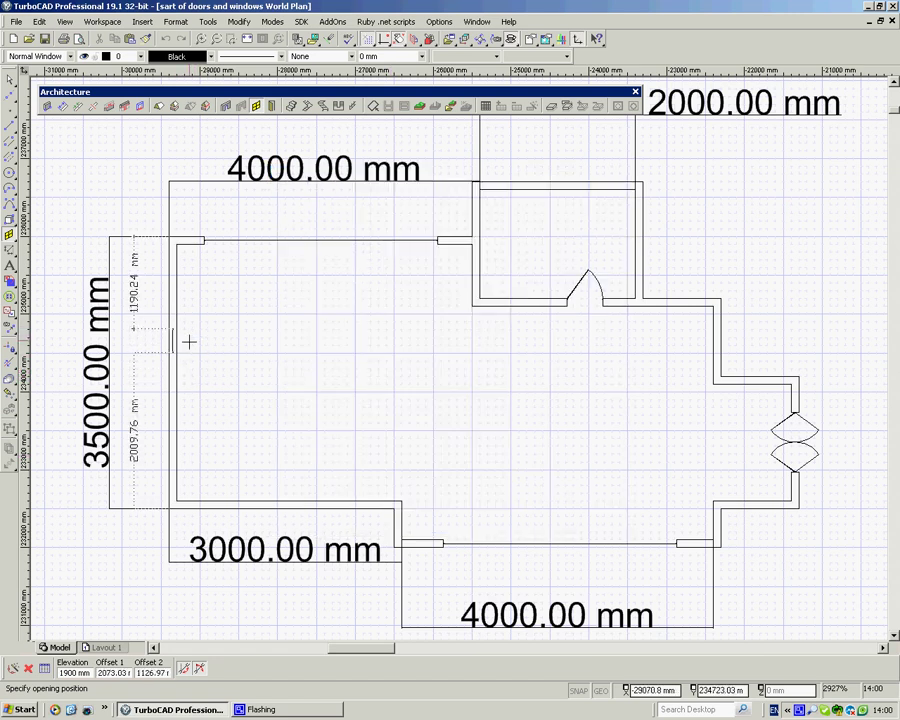
- Correct the window width to 2800 mm in its properties
right_click(198, 344)
left_click(268, 390)
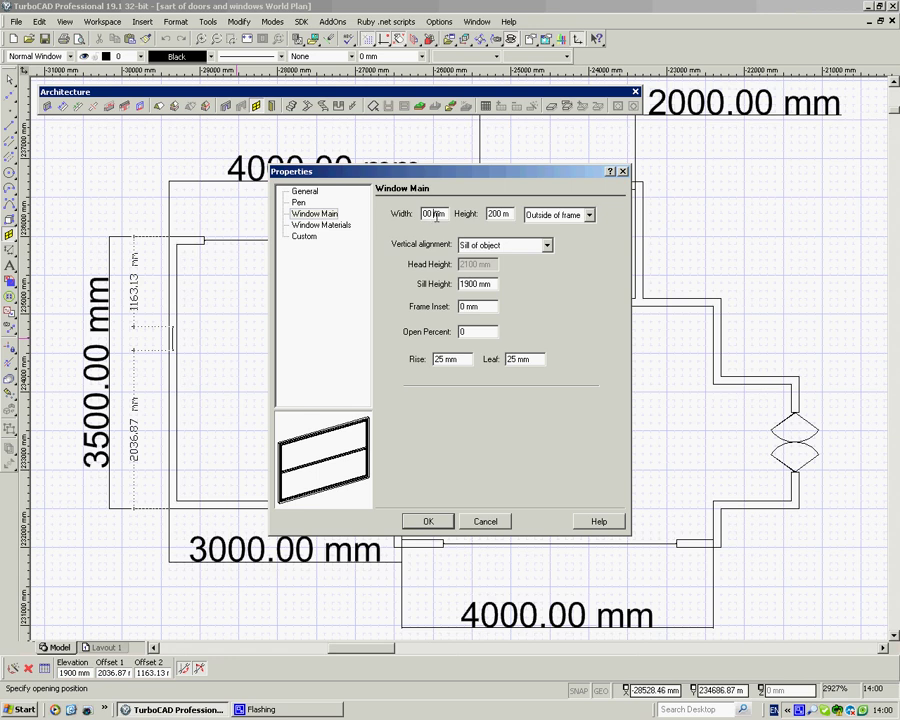
type("0")
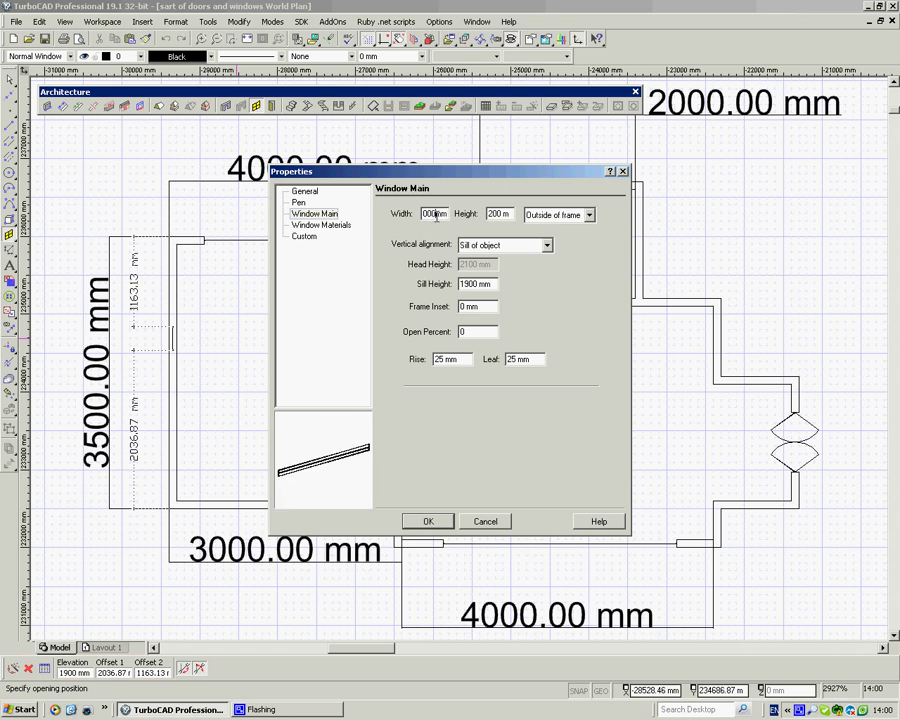
left_click(425, 521)
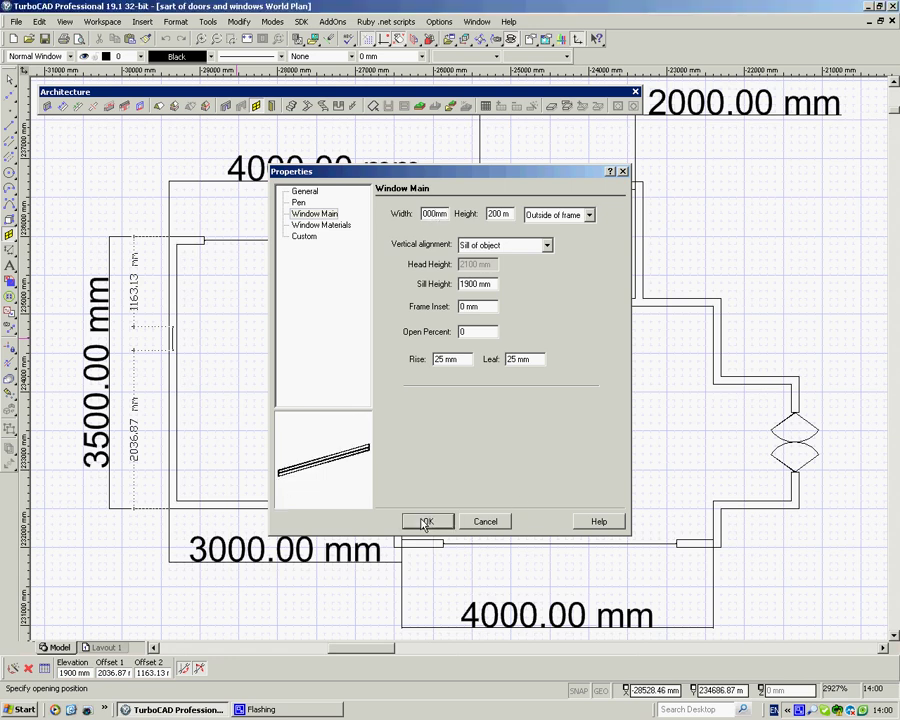
right_click(192, 371)
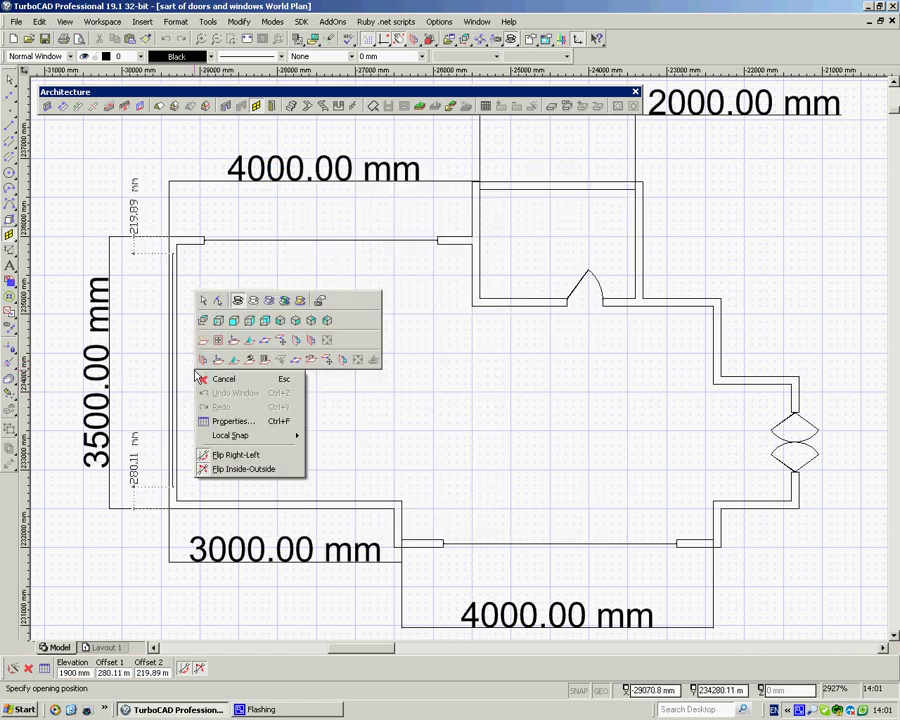
left_click(224, 416)
left_click(427, 213)
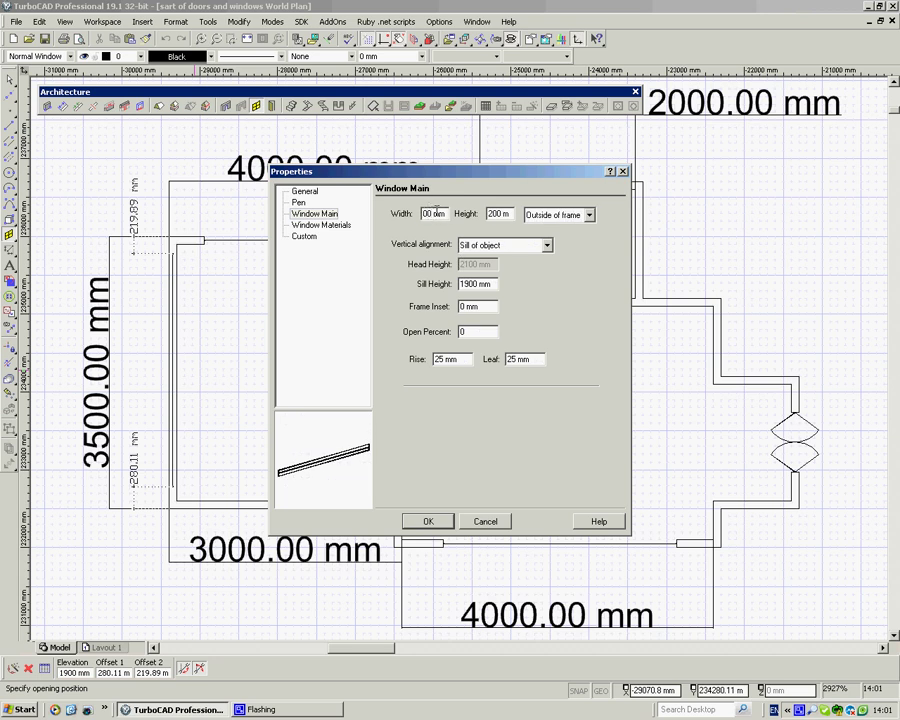
key("BackSpace")
key("BackSpace")
type("3")
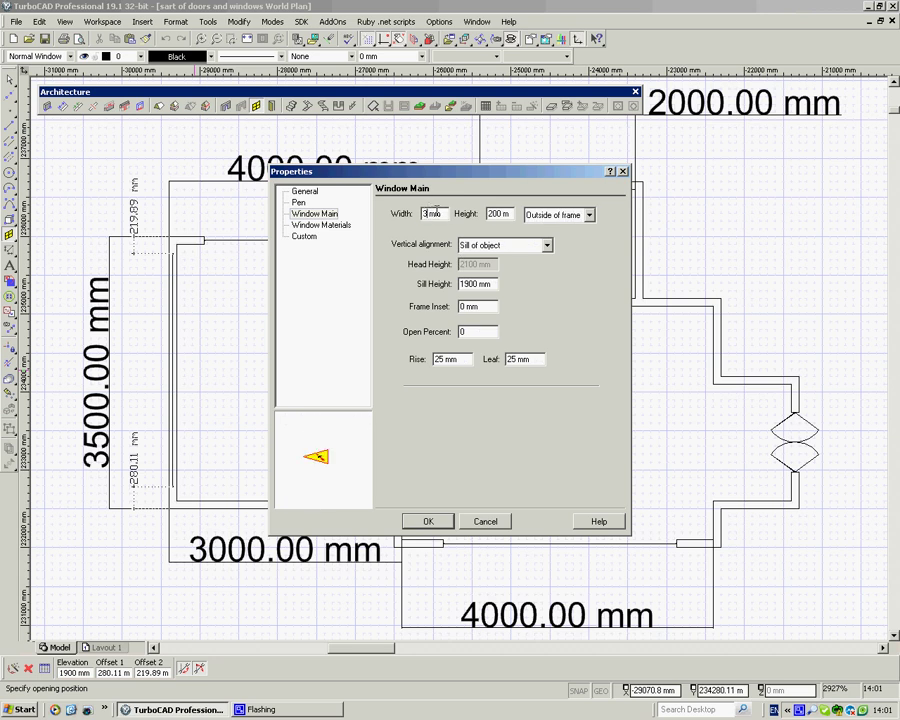
type("800")
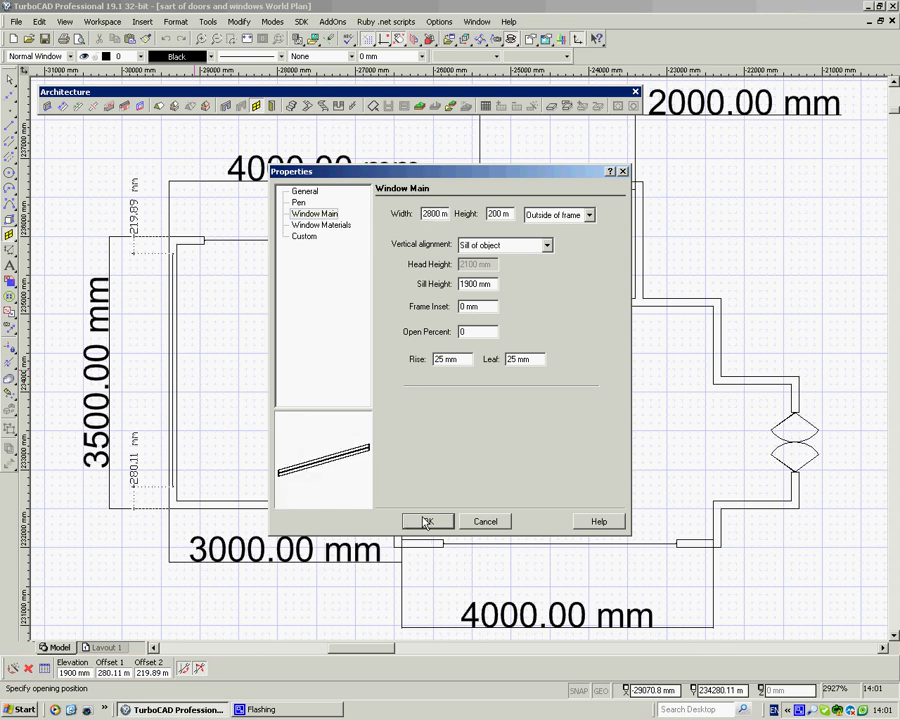
left_click(427, 521)
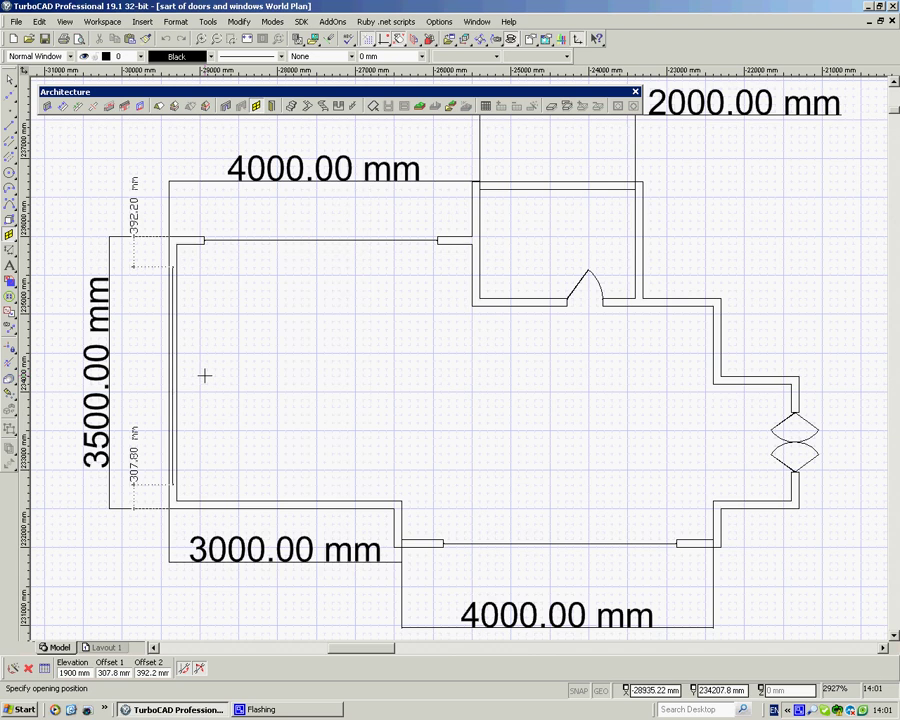
- Fit the 2800 mm window into the left wall and set the next window's width to 1600 mm
left_click(205, 372)
scroll(460, 356, "down", 2)
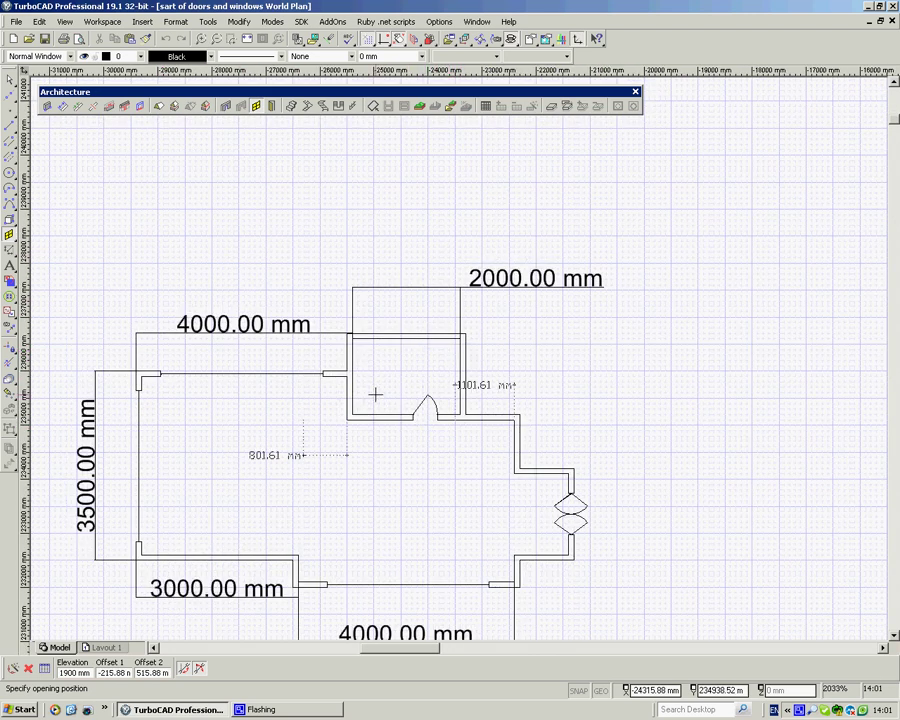
right_click(399, 213)
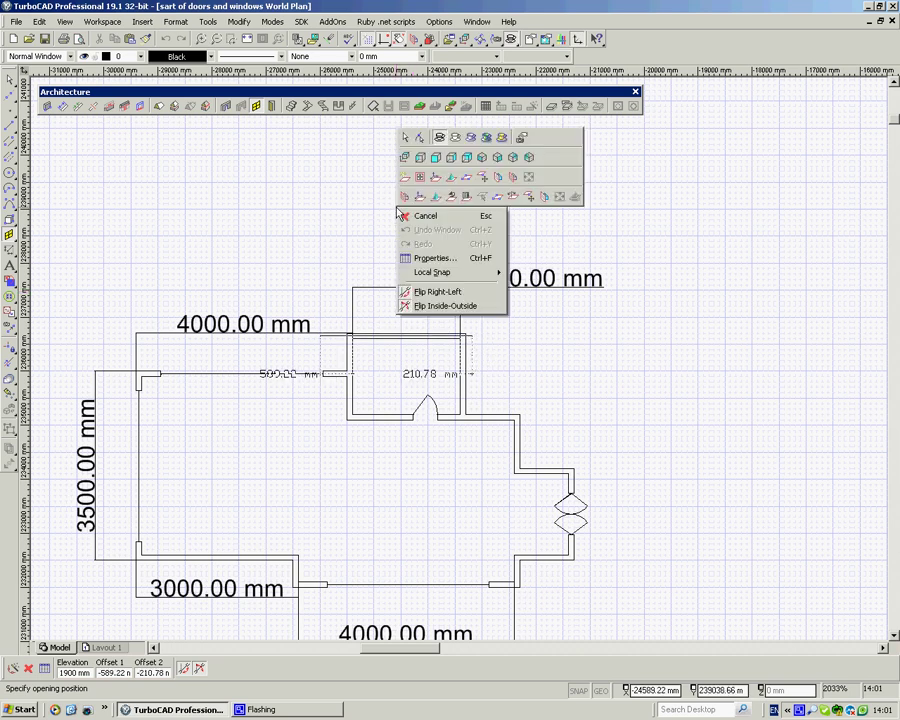
left_click(433, 259)
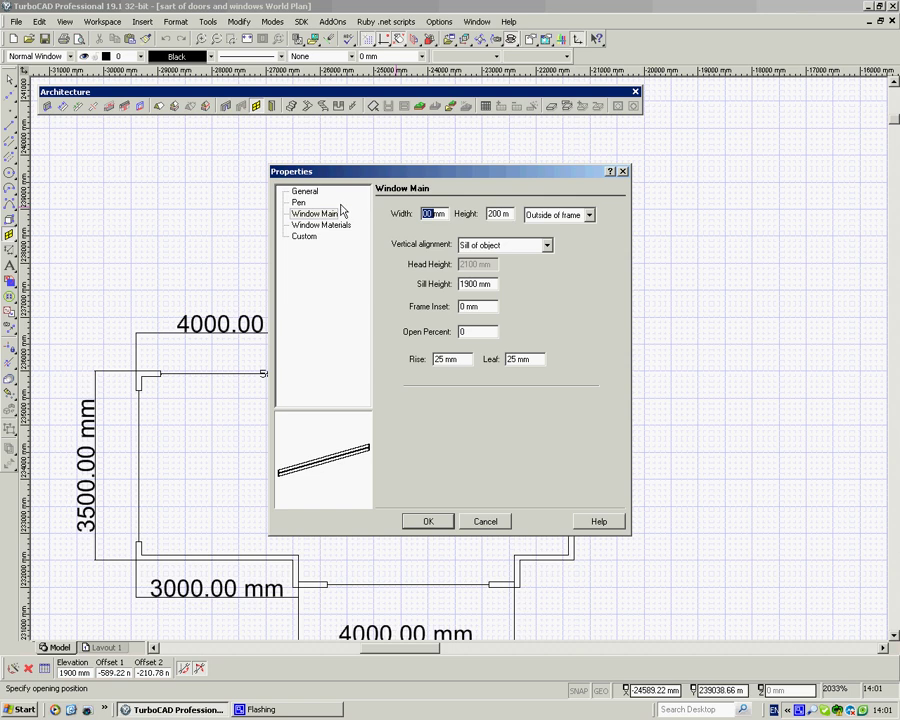
type("1600")
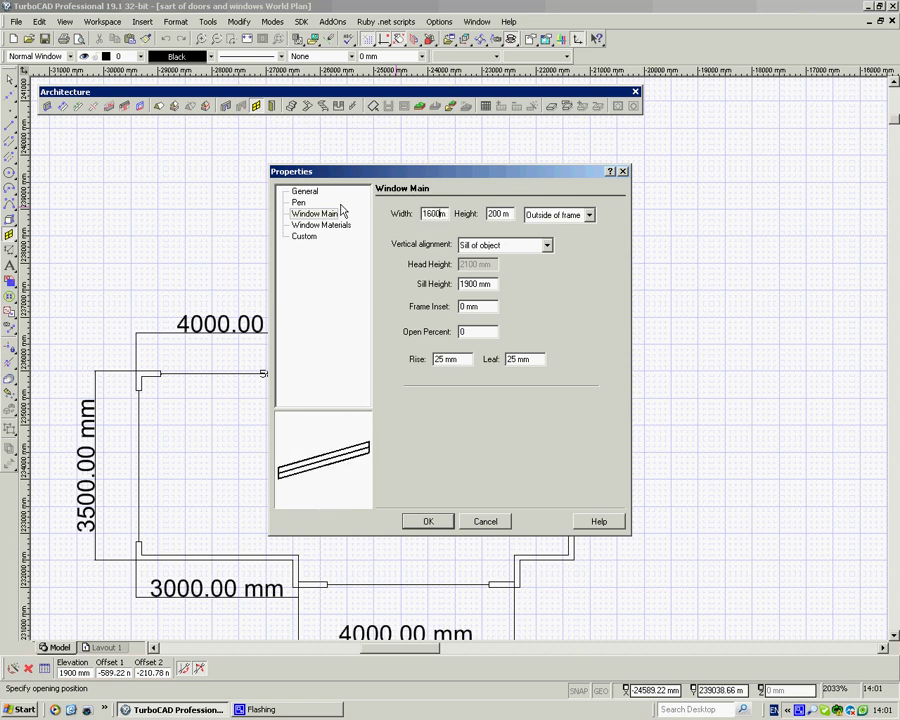
left_click(429, 522)
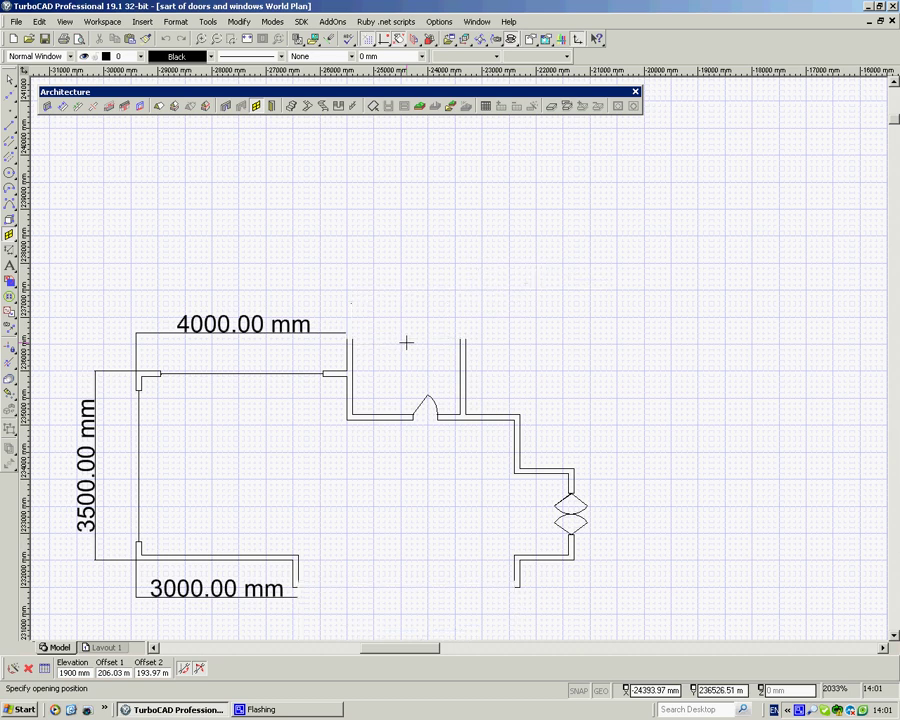
- Insert the 1600 mm window into the annex's top wall
left_click(407, 341)
scroll(378, 467, "down", 3)
scroll(464, 352, "up", 2)
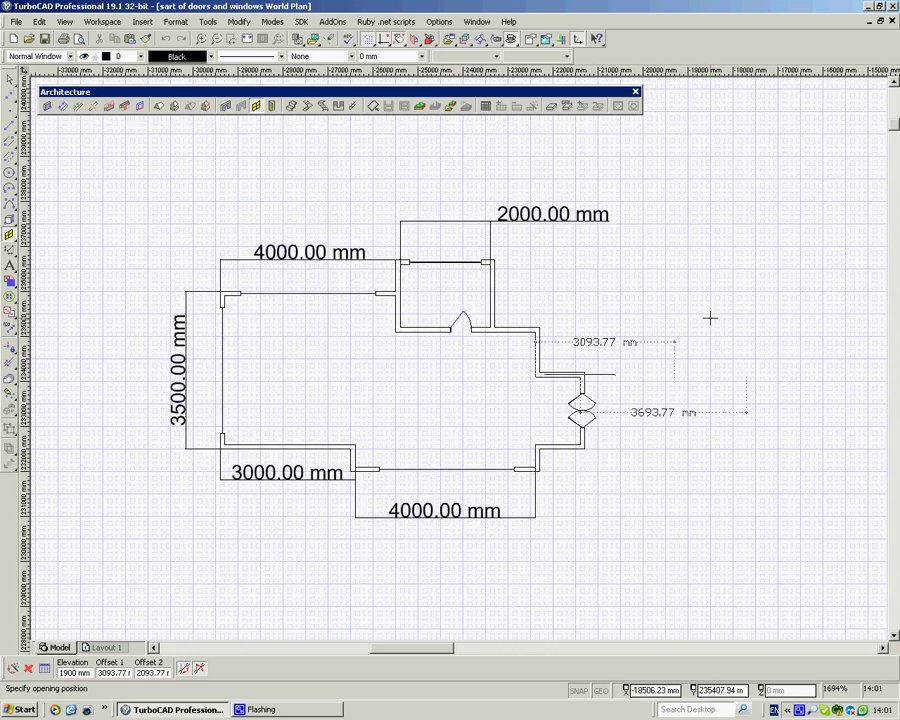
- End window placement and view the model in SE isometric, orbited to a lower viewpoint
key("Escape")
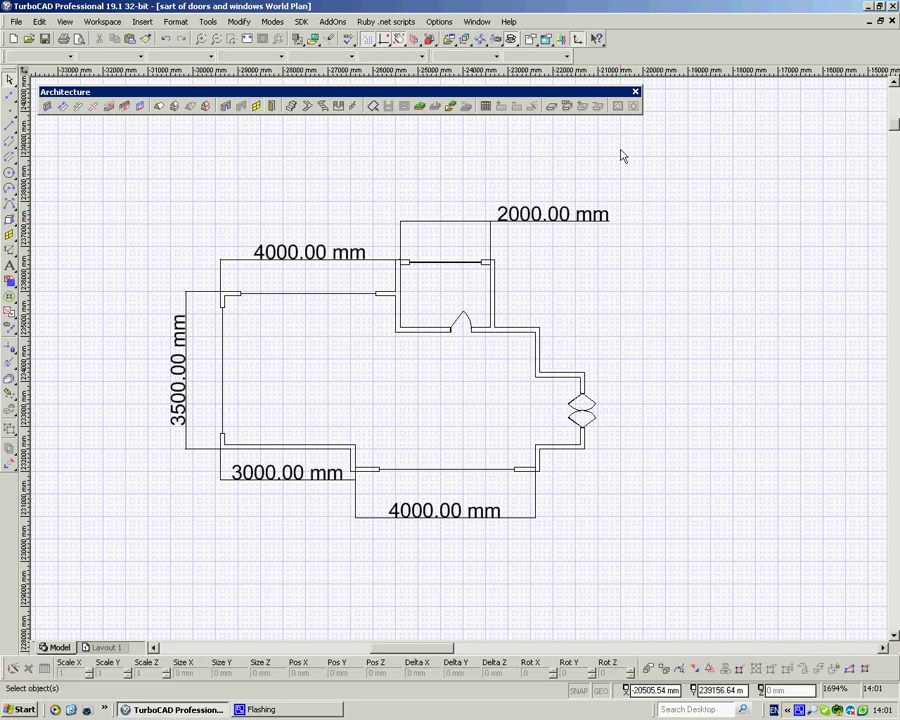
left_click(467, 40)
left_click(467, 40)
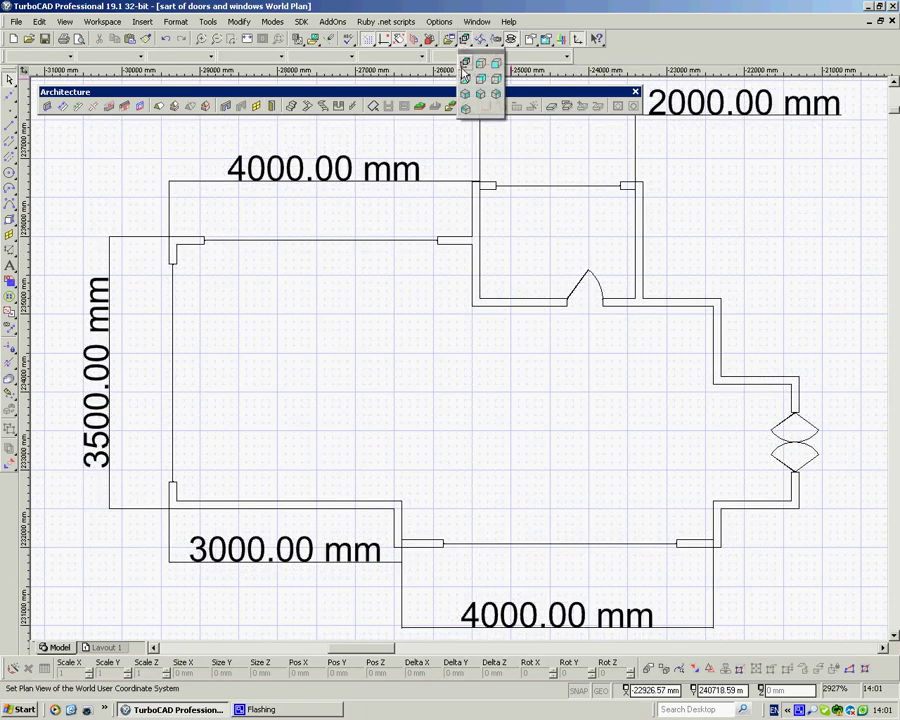
left_click(465, 110)
scroll(462, 366, "down", 2)
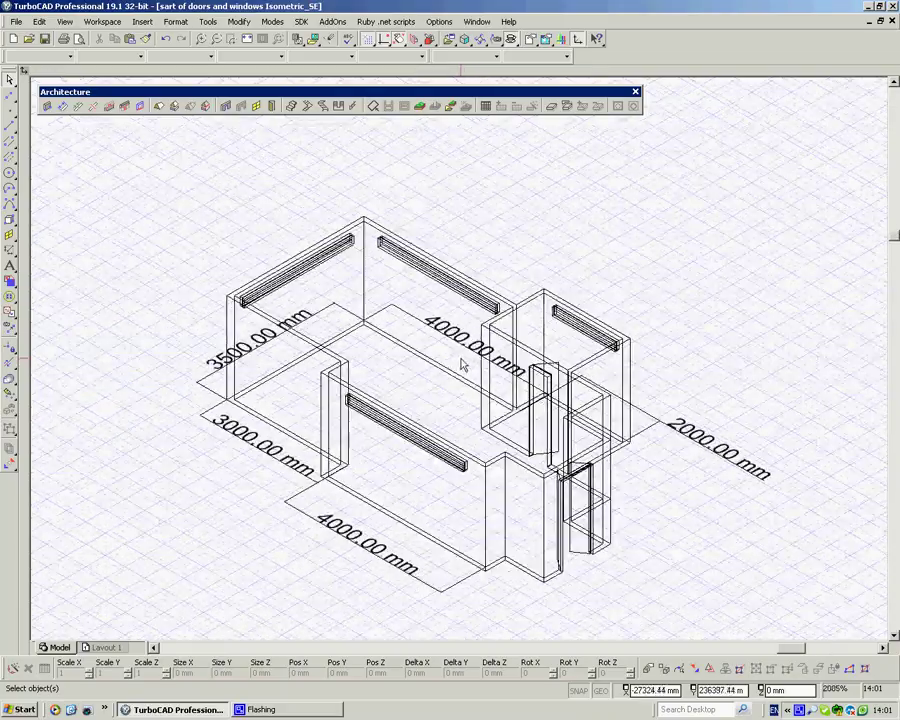
scroll(460, 362, "up", 3)
middle_click_drag(462, 400, 467, 373)
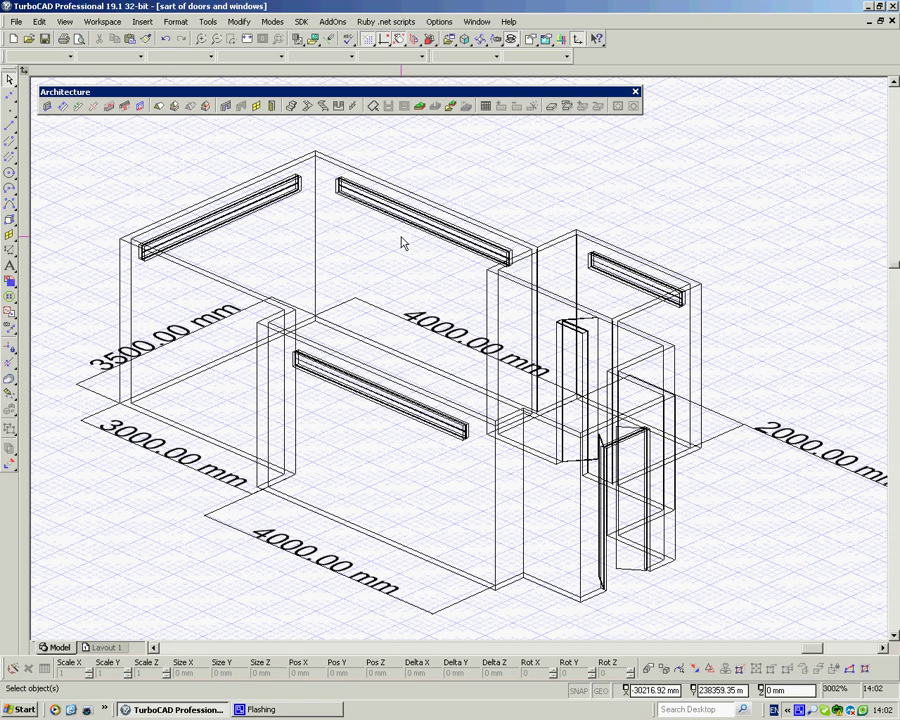
- Set the Standard window style's window type to Picture in the Style Manager
left_click(63, 22)
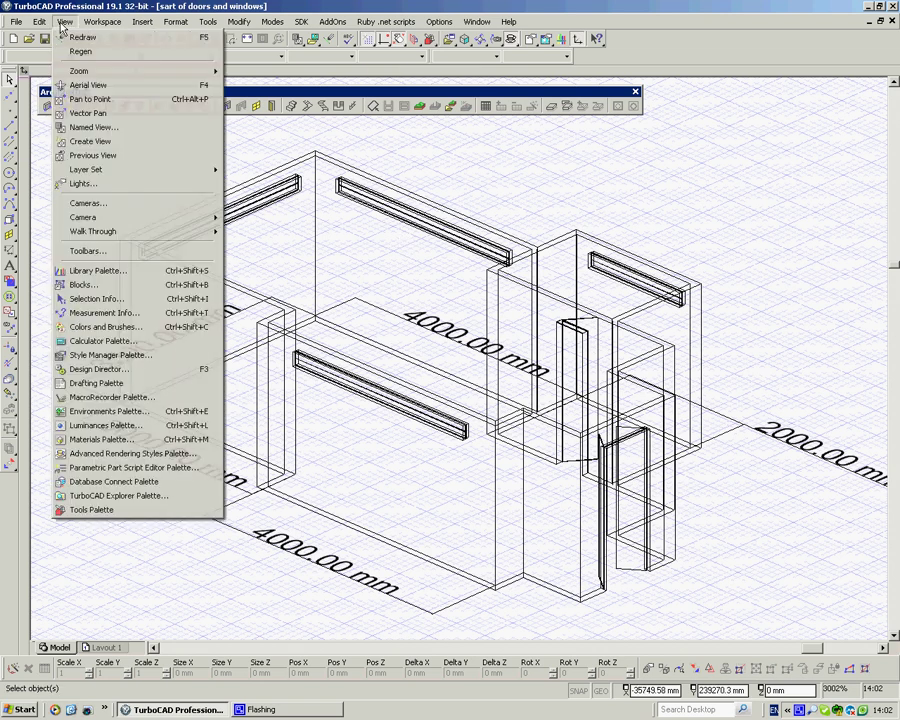
left_click(96, 356)
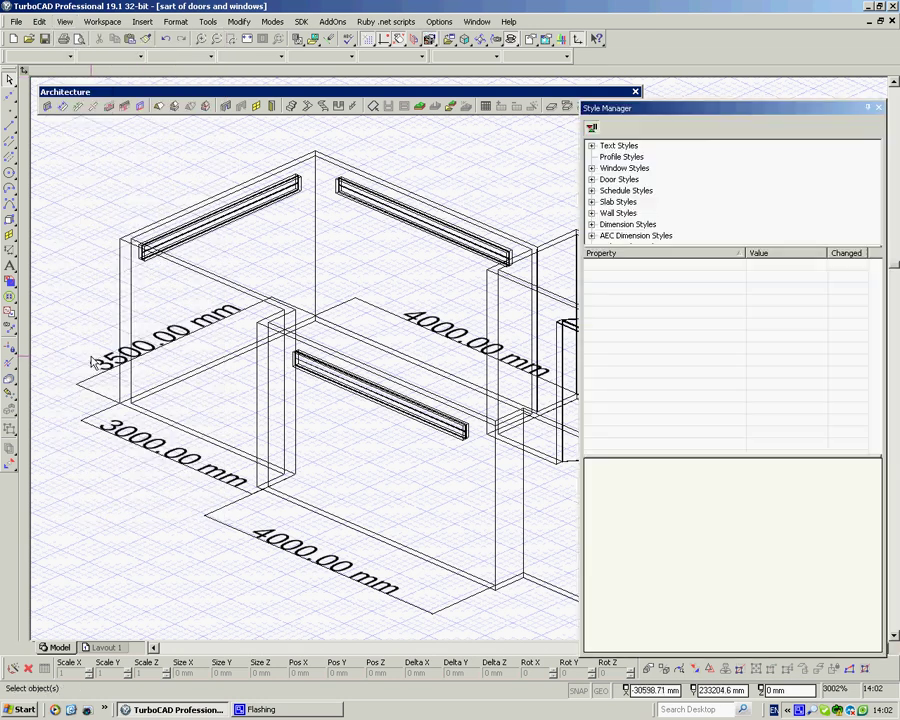
left_click(612, 168)
left_click(591, 168)
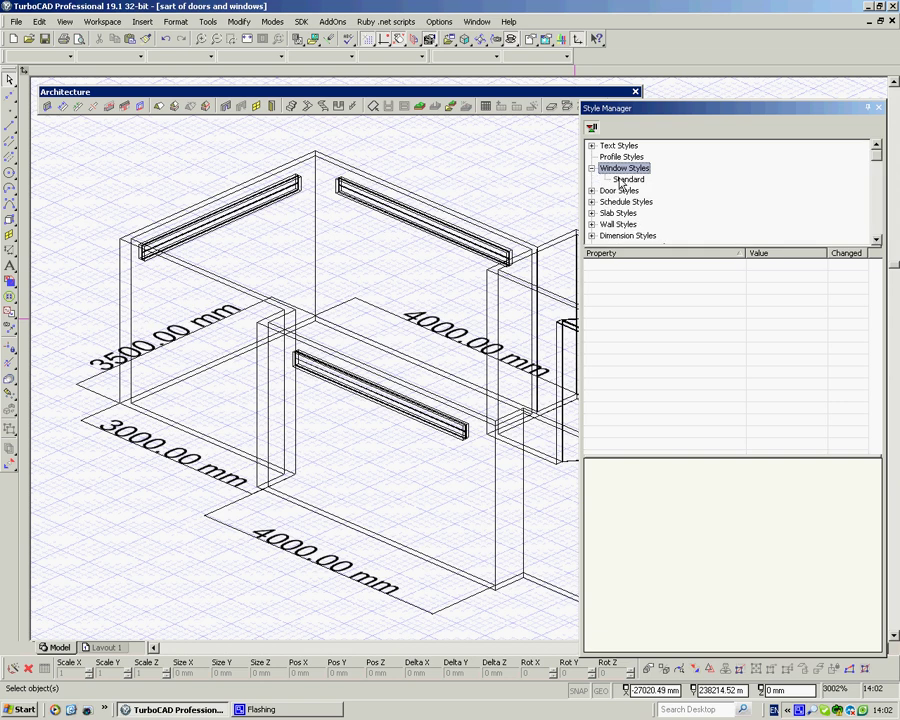
left_click(624, 180)
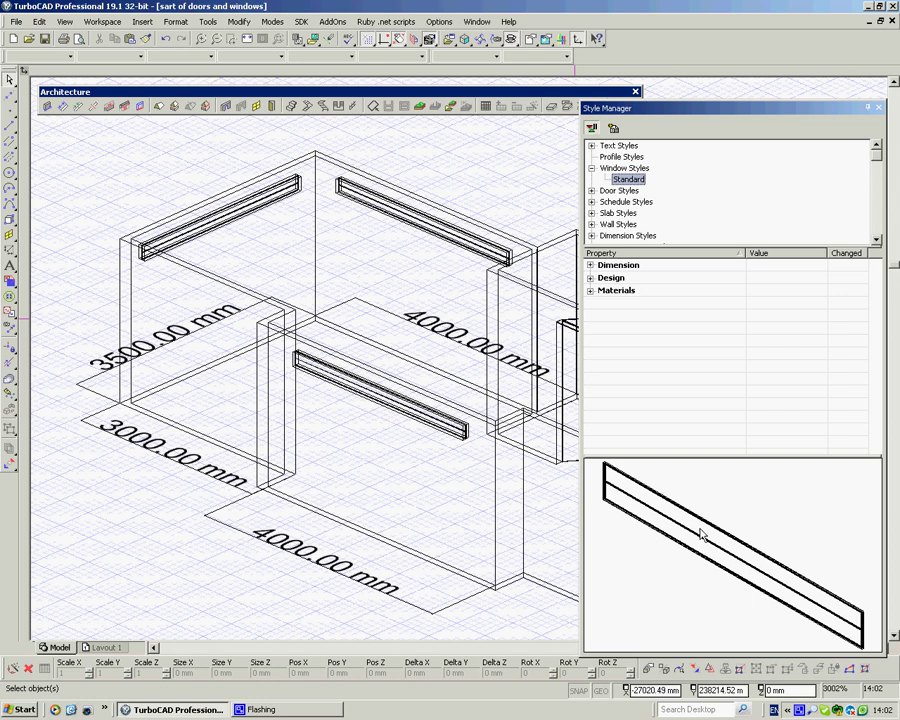
left_click(591, 278)
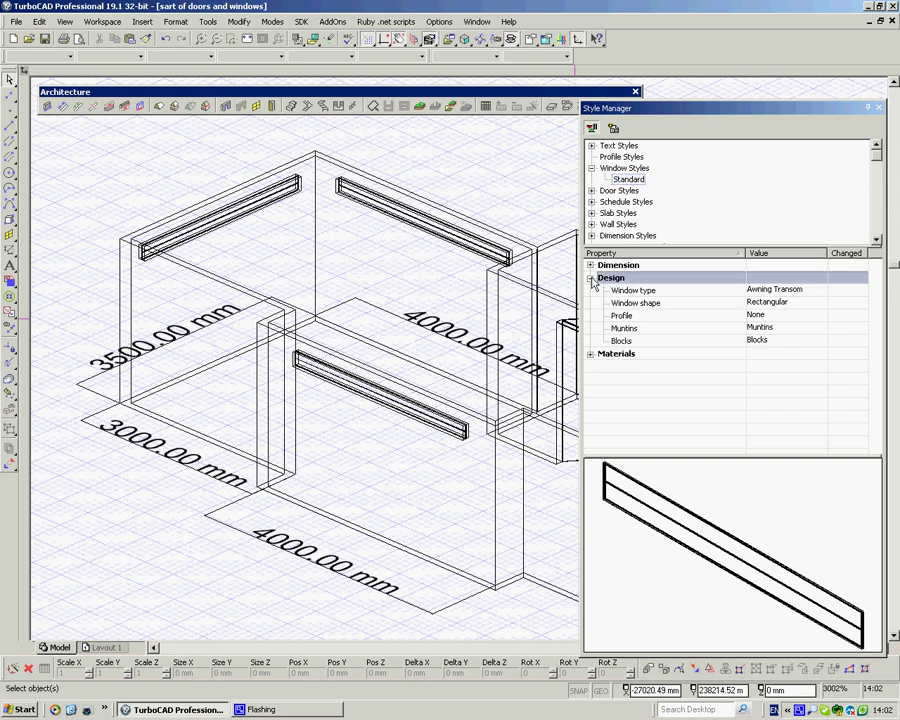
left_click(764, 291)
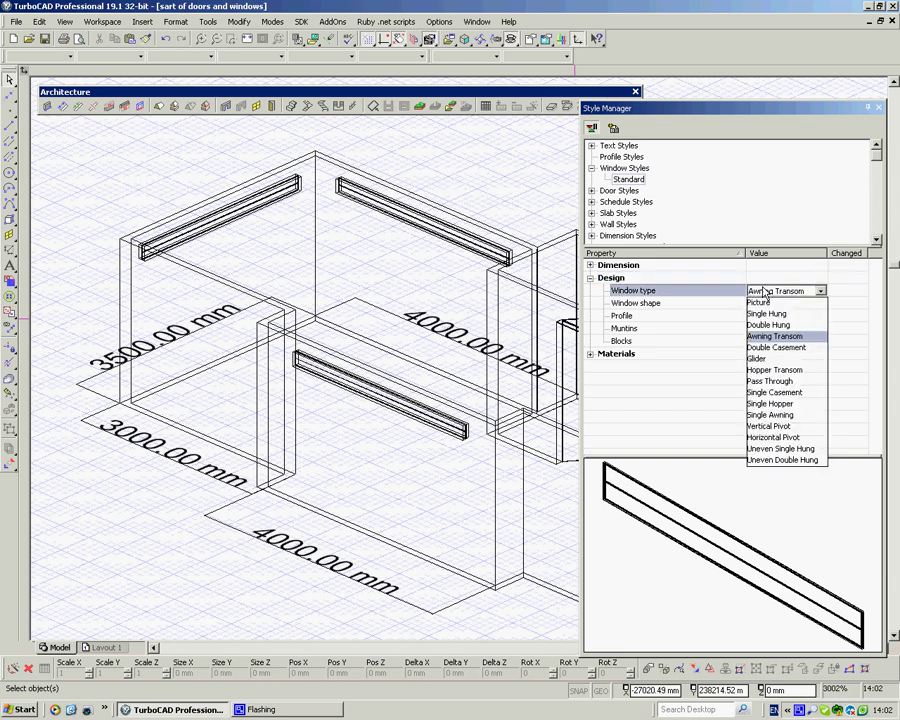
left_click(761, 303)
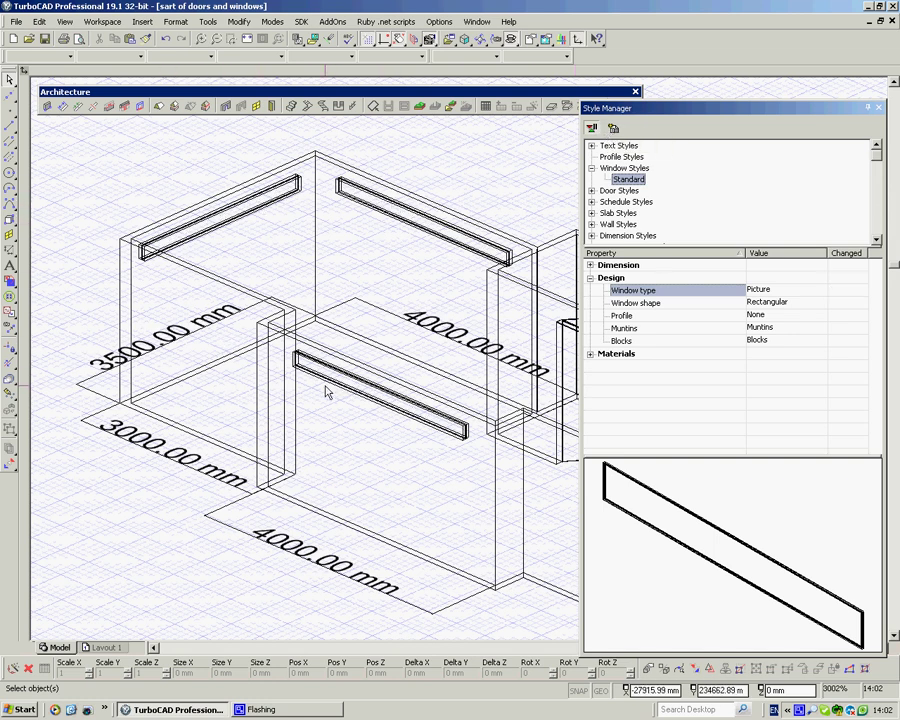
- Close the Style Manager and orbit the model to a lower front-facing view
left_click(879, 110)
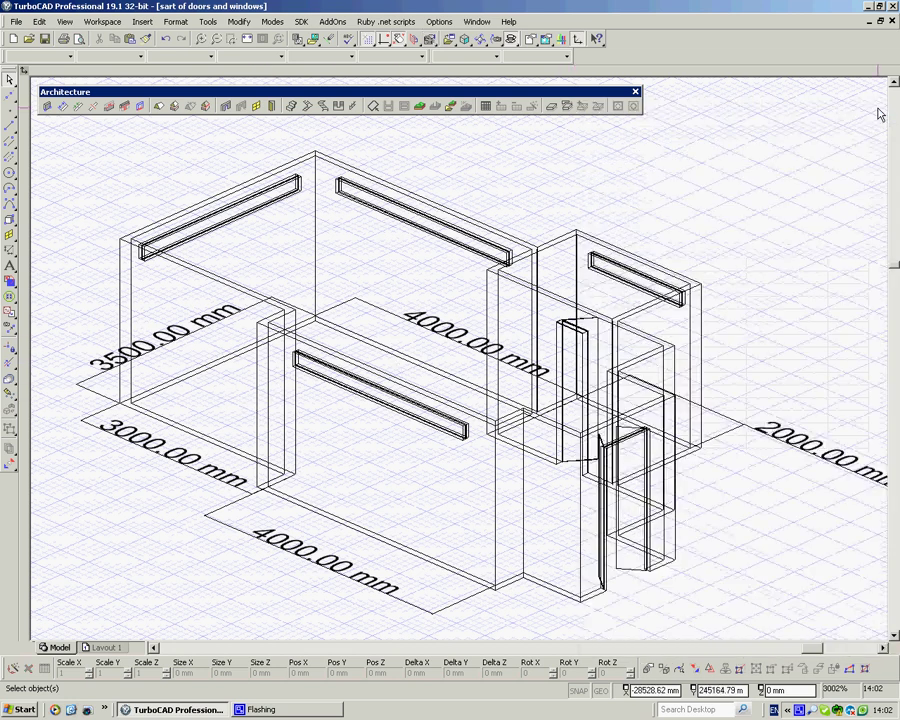
middle_click_drag(342, 311, 279, 261)
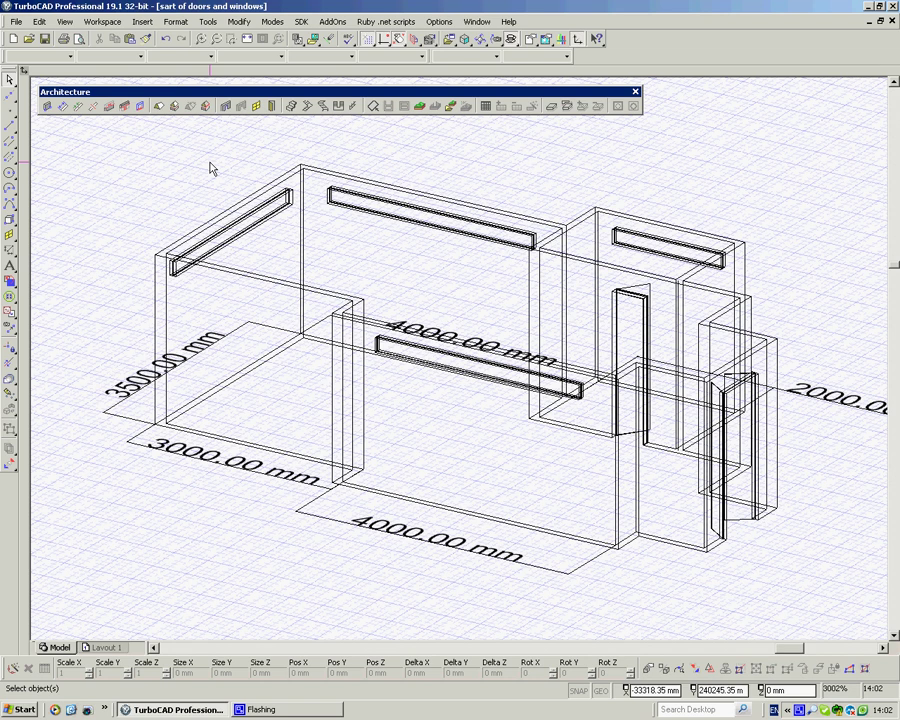
left_click_drag(465, 39, 466, 60)
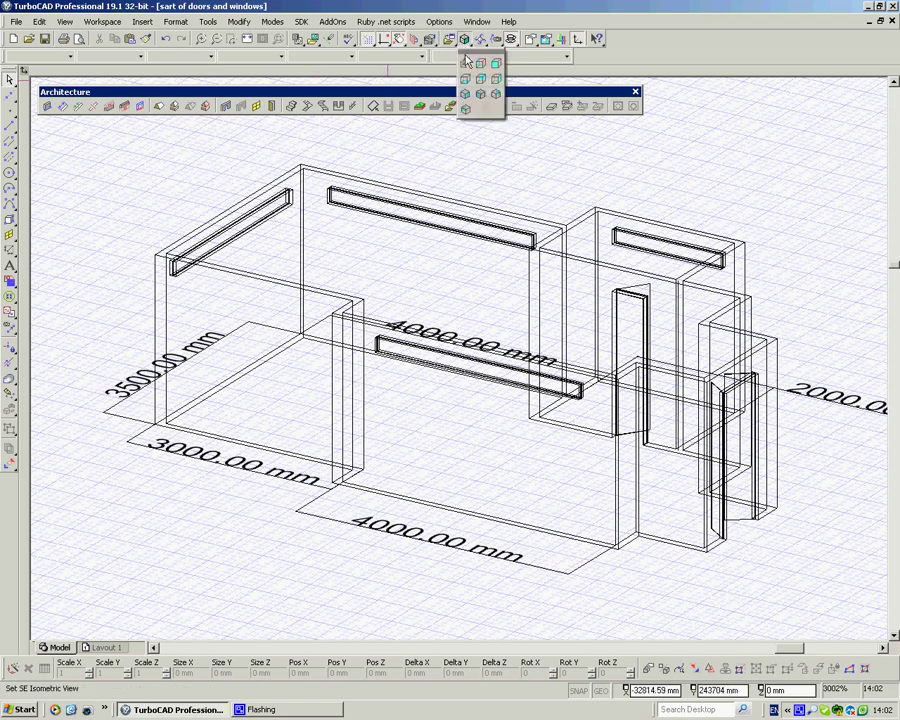
- In the top plan view, start a new window and set its width to 2600 mm
left_click(466, 62)
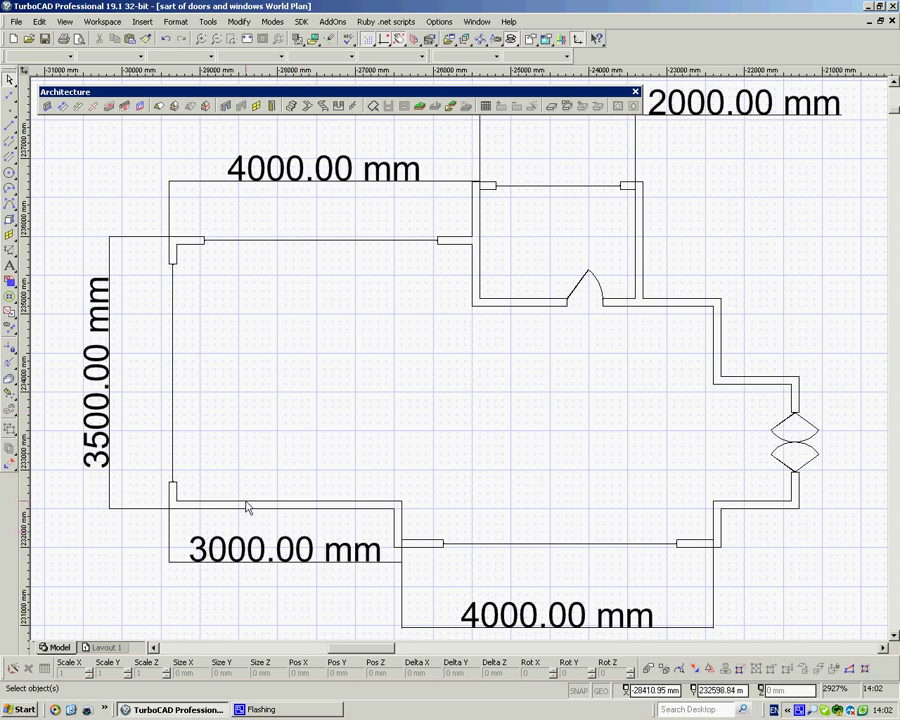
right_click(298, 267)
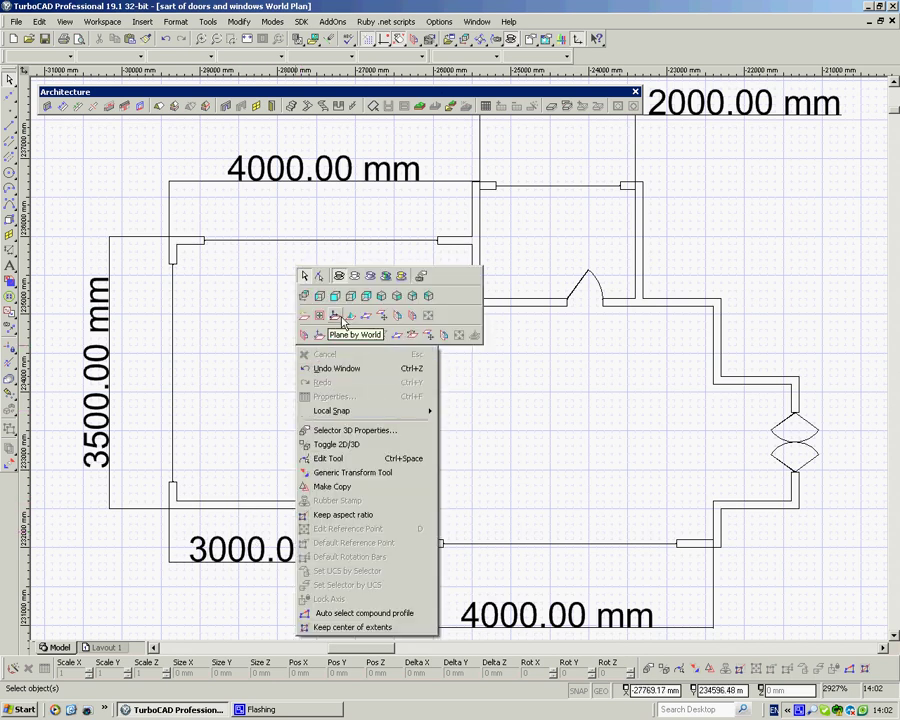
left_click(264, 110)
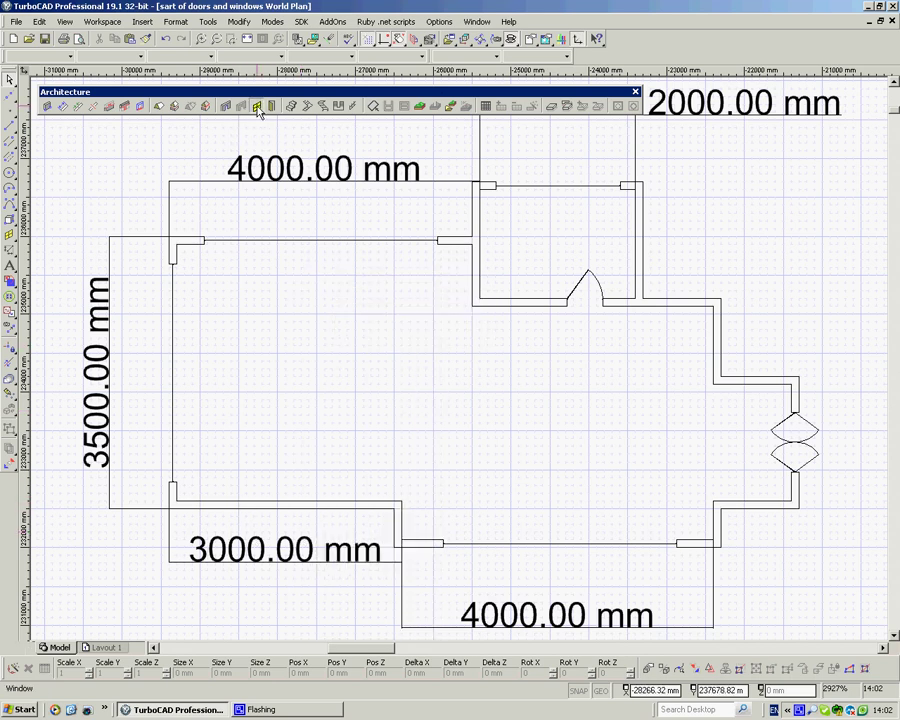
left_click(270, 106)
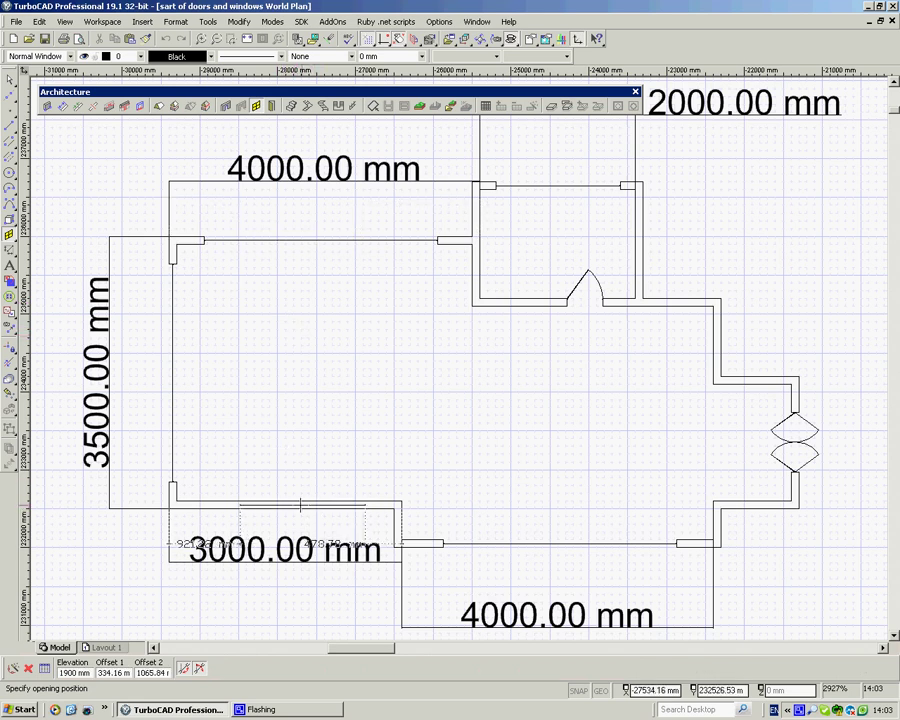
right_click(294, 376)
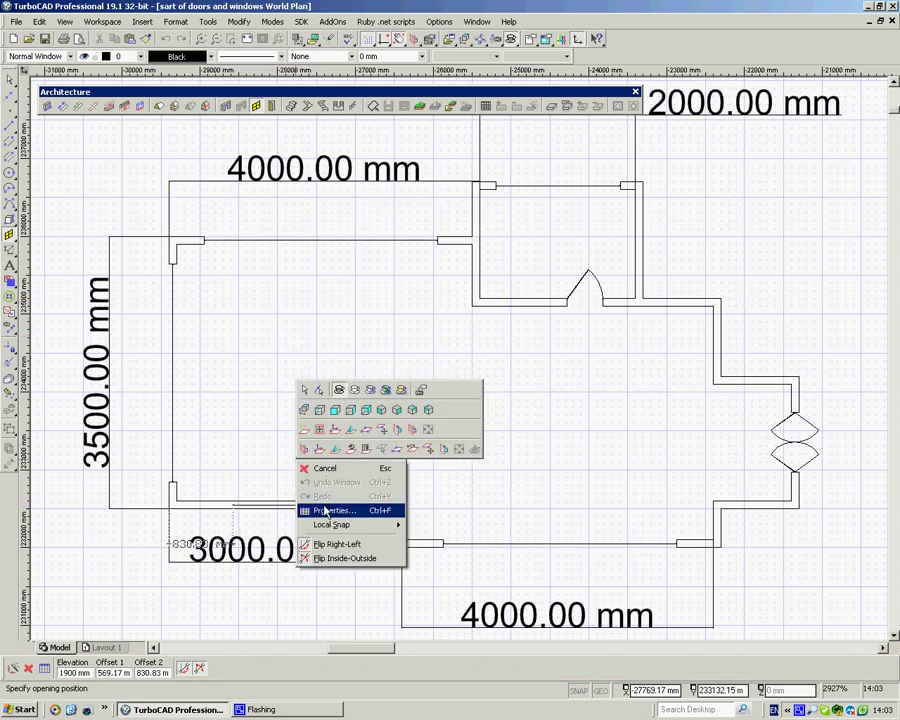
left_click(318, 503)
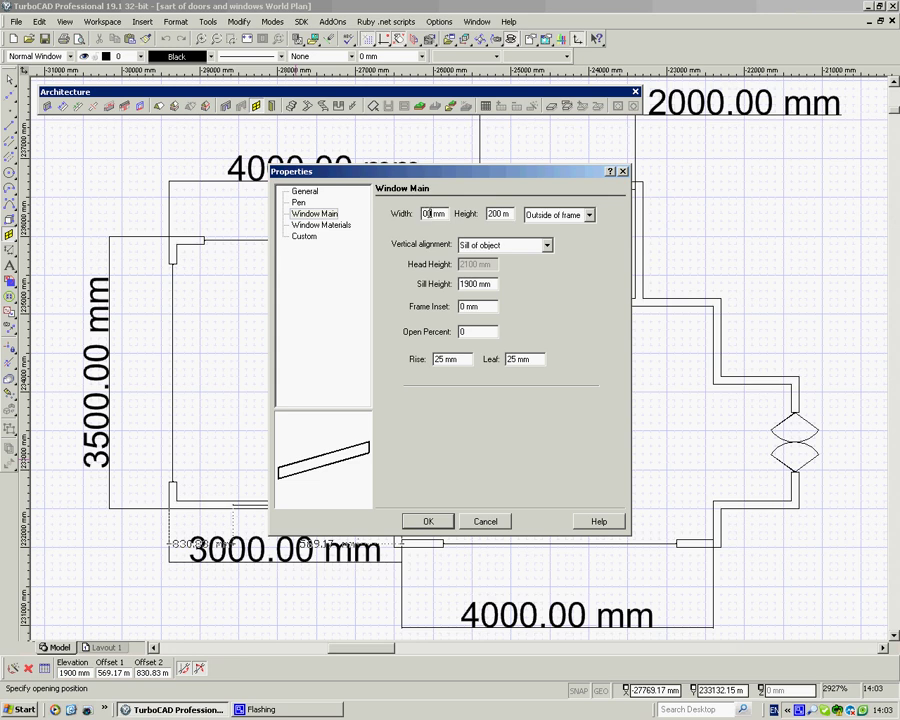
left_click_drag(433, 213, 378, 212)
type("2600")
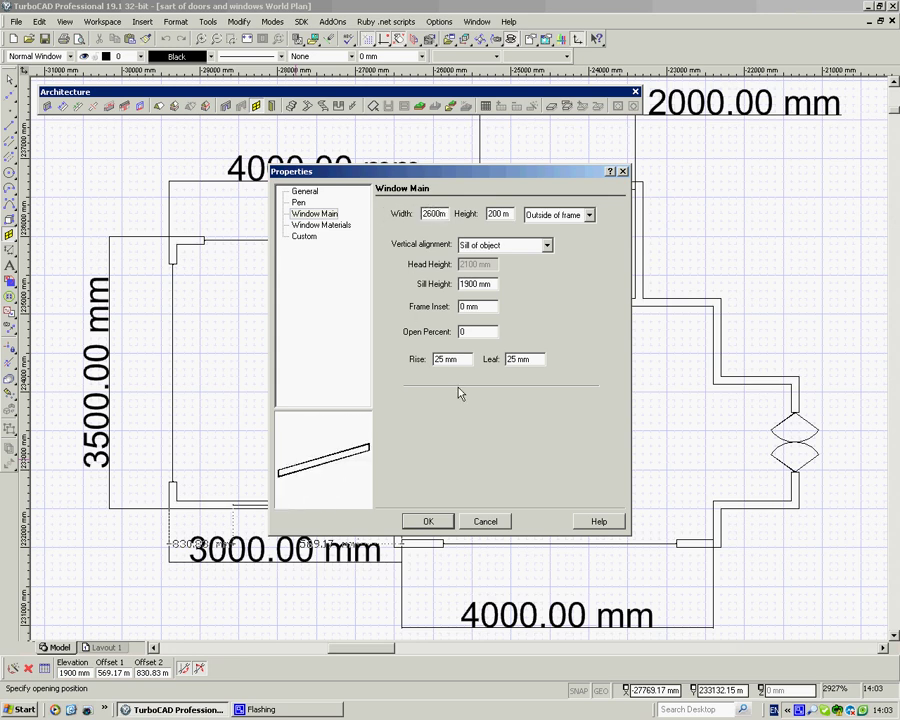
left_click(424, 522)
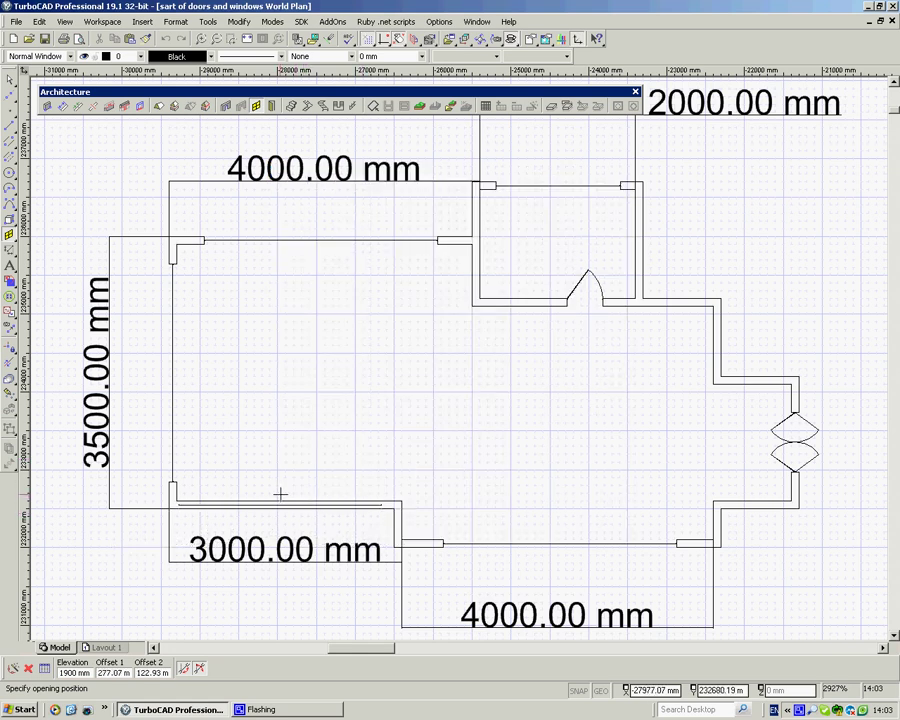
- Change the window width to 2400 mm and place it in the main room's bottom wall
right_click(321, 412)
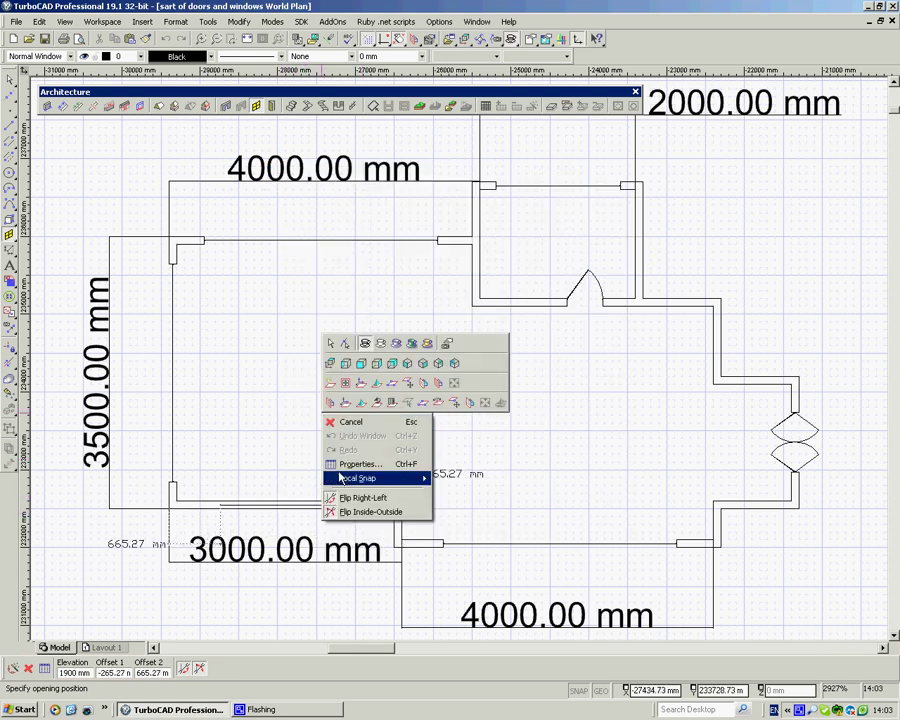
left_click(344, 465)
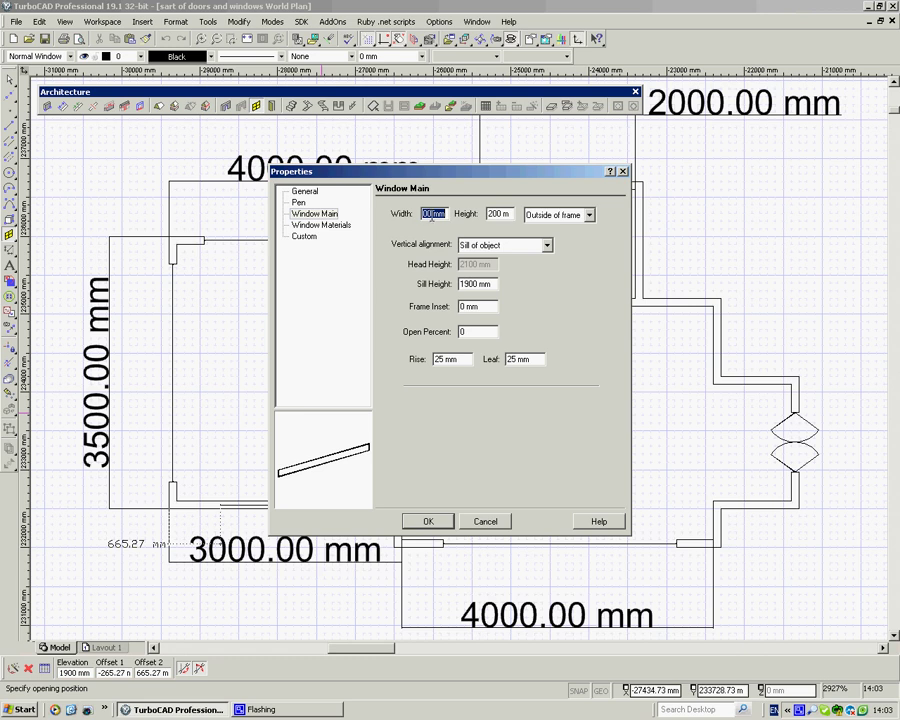
left_click_drag(432, 213, 356, 211)
type("25")
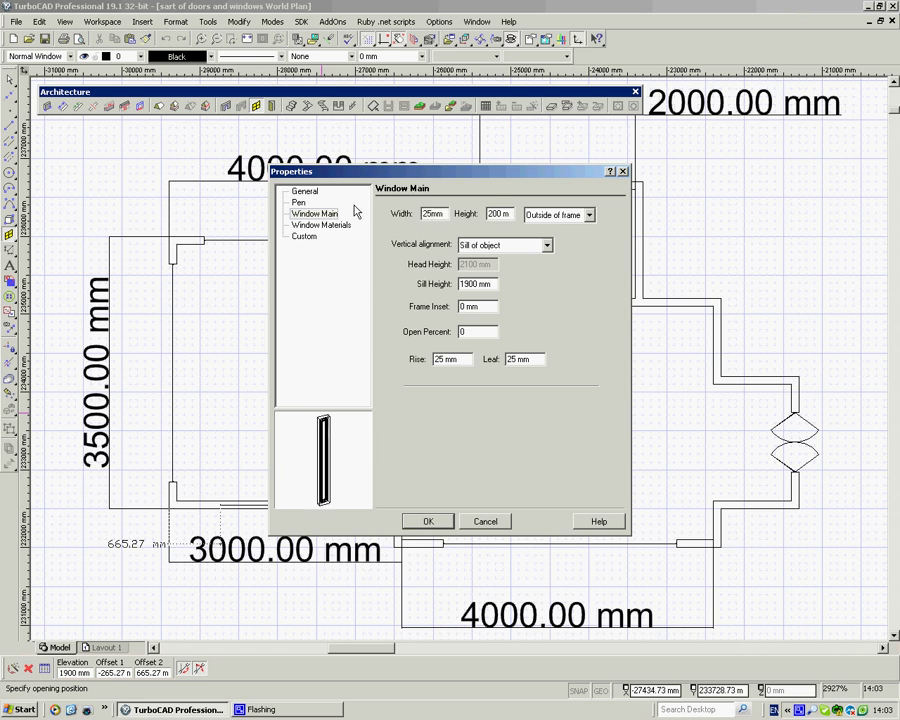
key("BackSpace")
type("40")
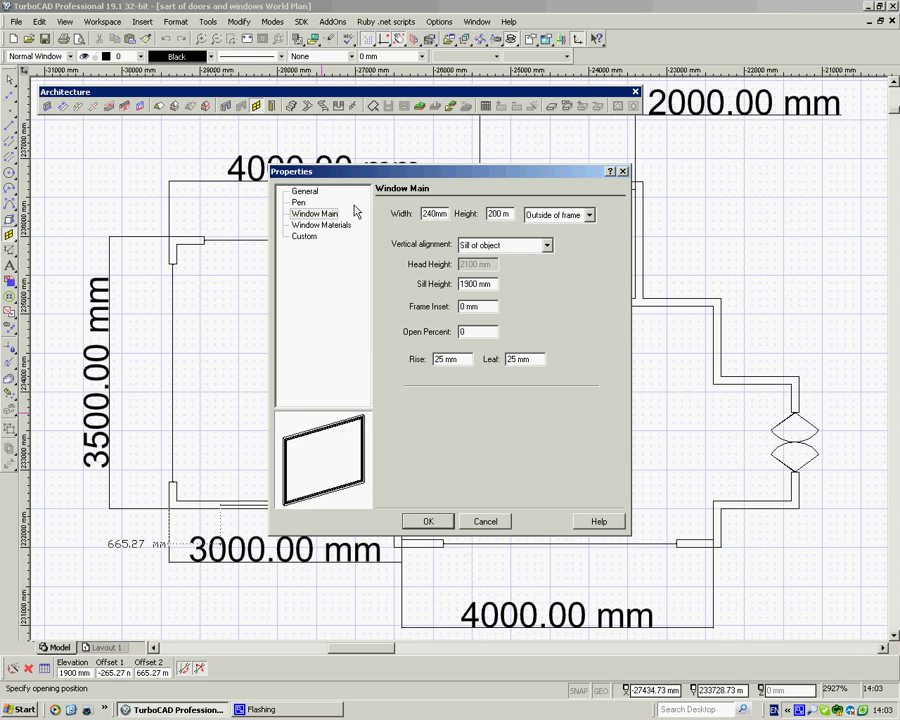
type("0")
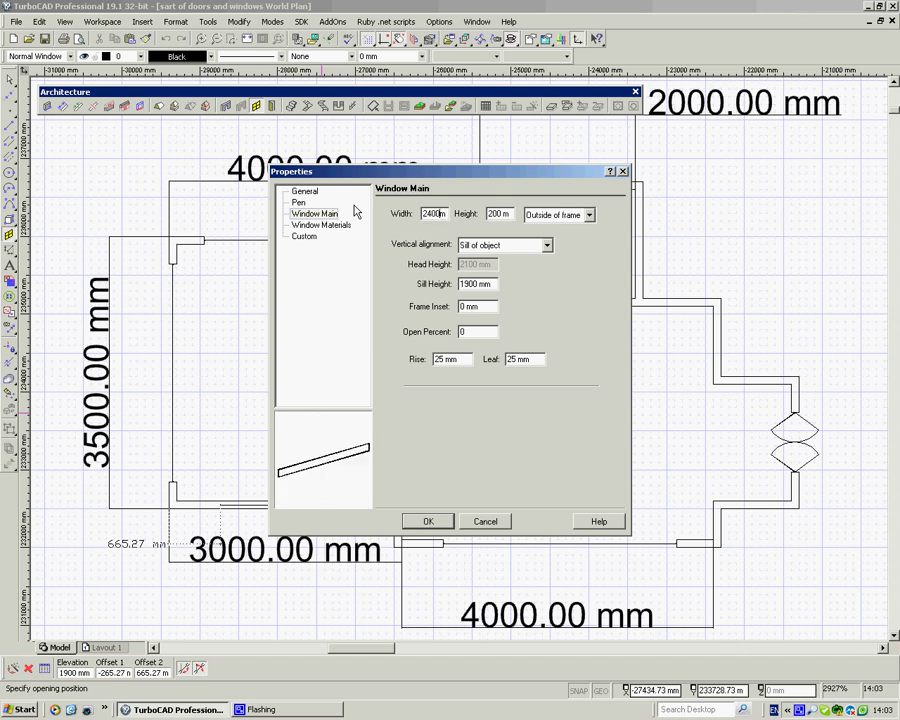
left_click(422, 521)
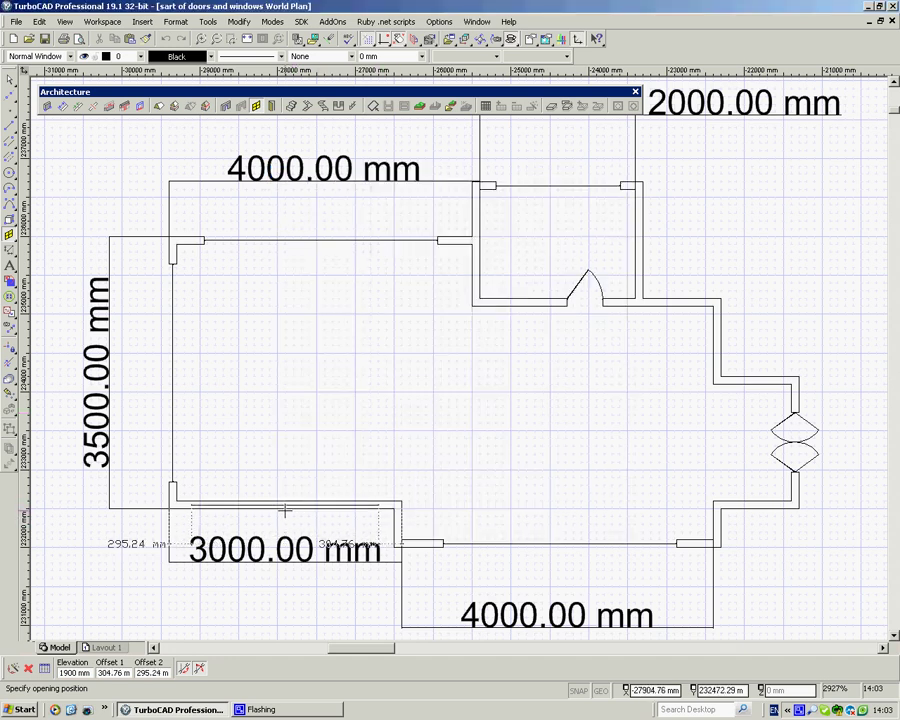
left_click(285, 511)
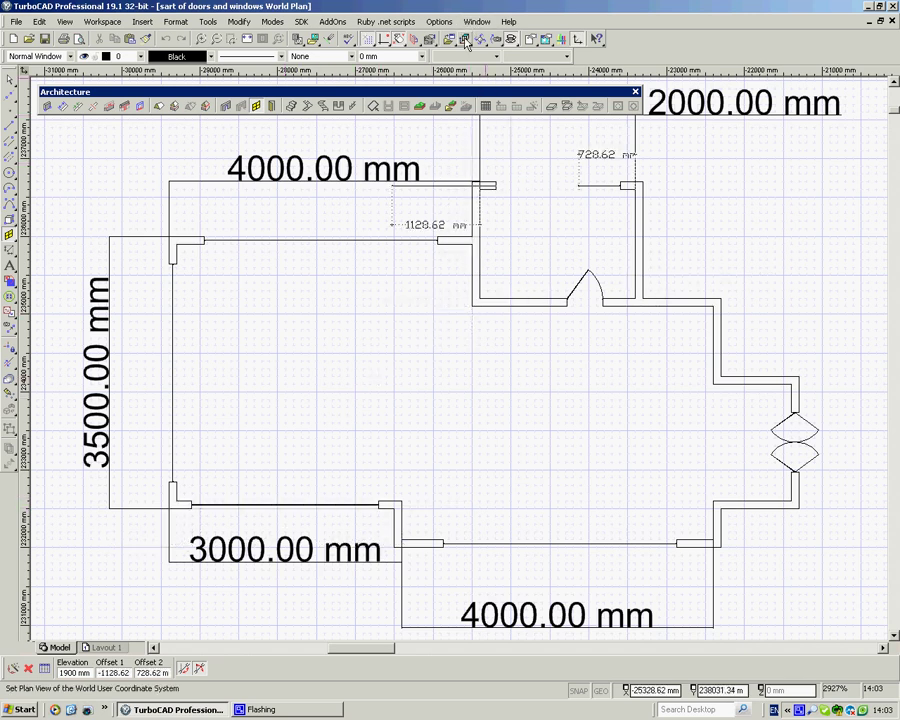
- Delete the five dimensions: 4000, 3500, 2000, 3000 and 4000 mm
key("Escape")
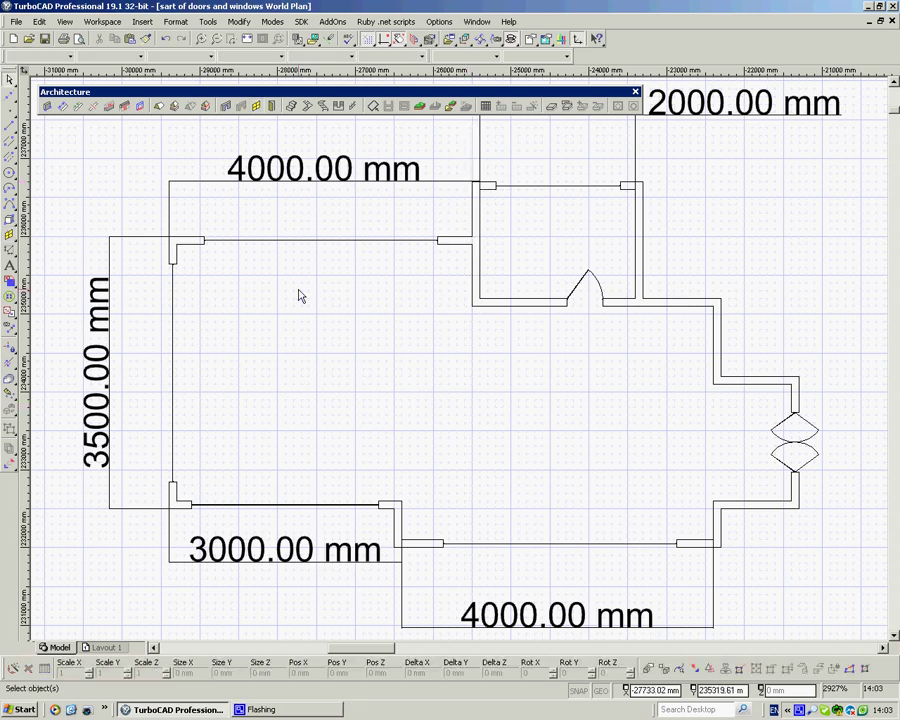
scroll(444, 257, "down", 2)
left_click(379, 301)
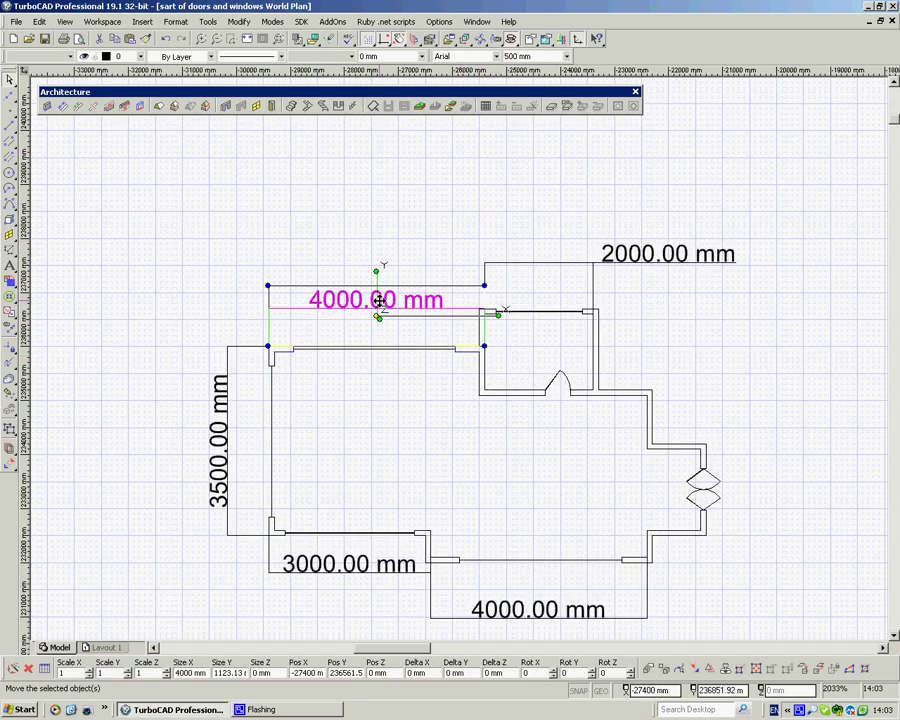
key("Delete")
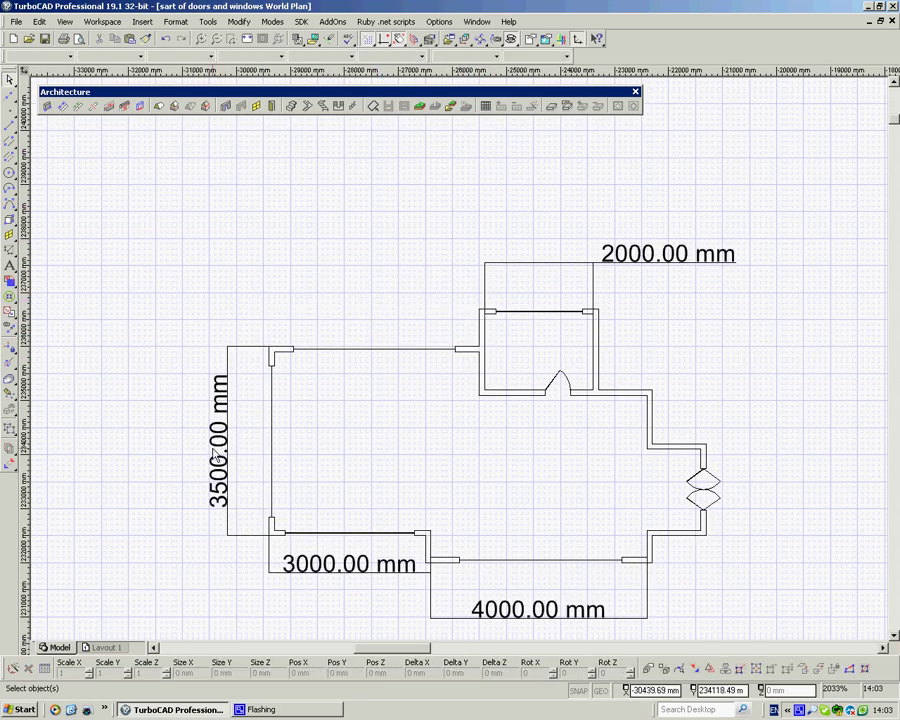
left_click(218, 440)
key("Delete")
left_click(656, 258)
key("Delete")
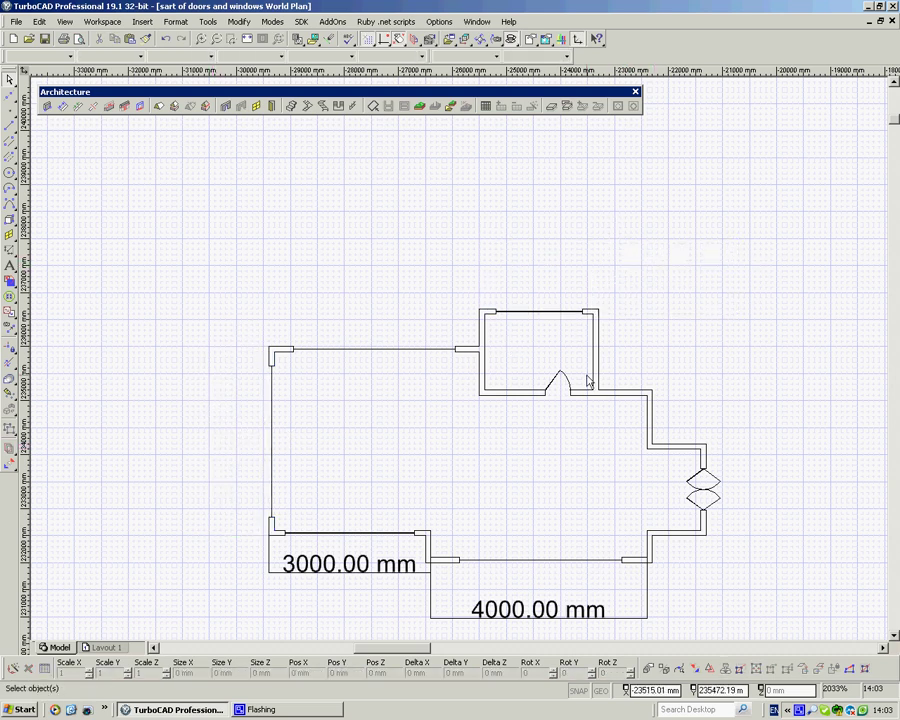
left_click(329, 566)
key("Delete")
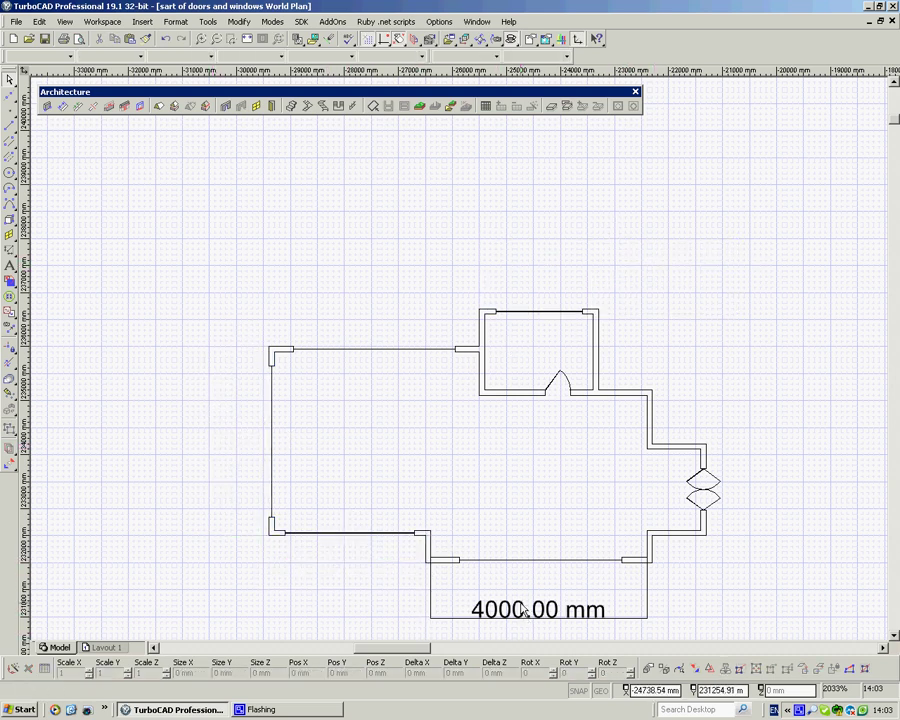
left_click(526, 607)
key("Delete")
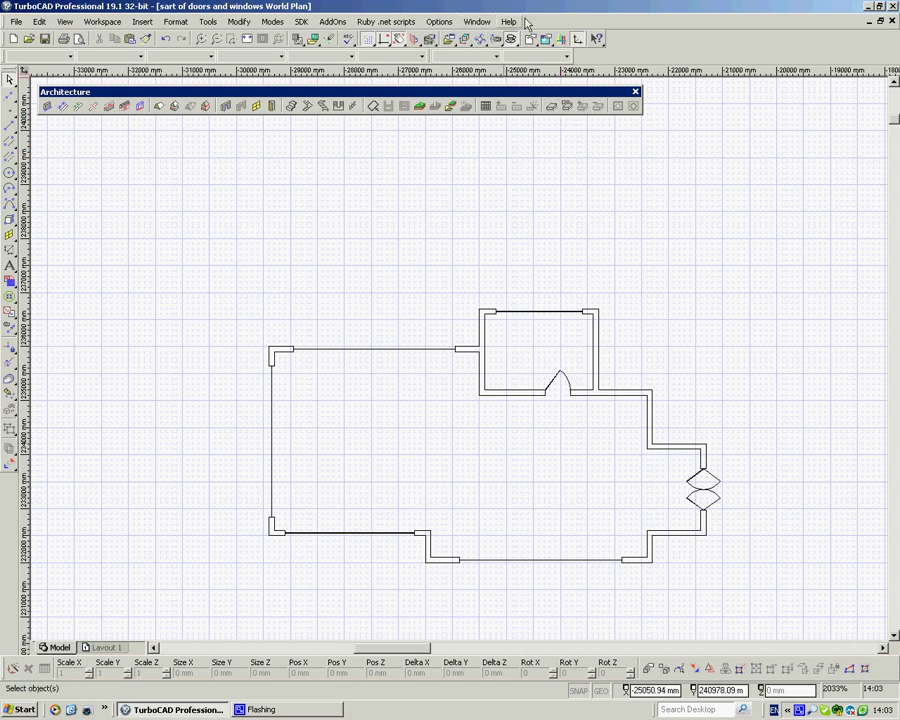
- Switch to the south-east isometric view and orbit the model to another angle
left_click(467, 44)
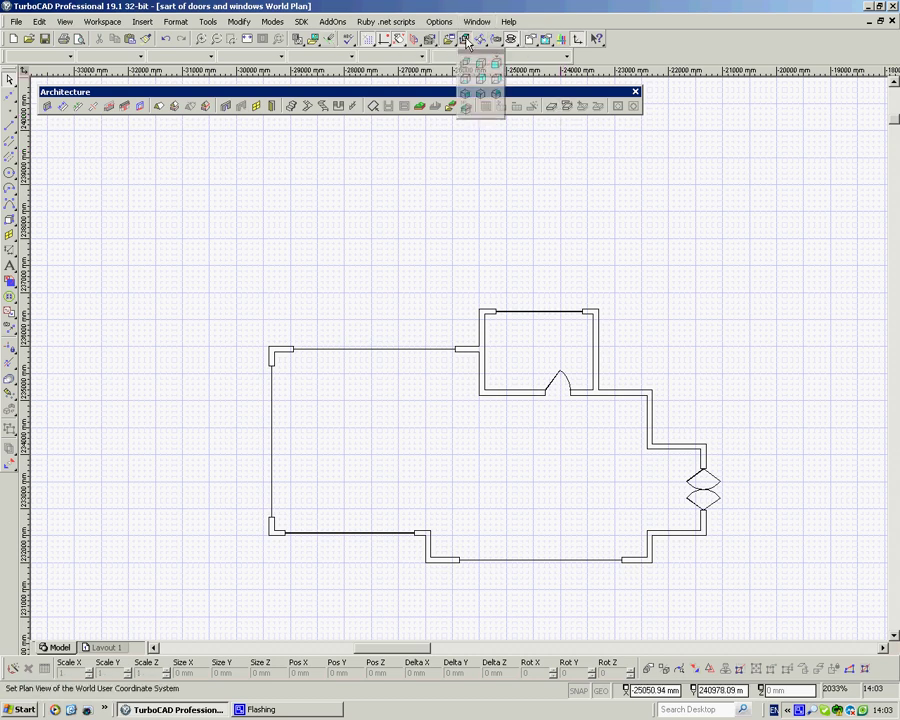
left_click(466, 97)
scroll(464, 378, "down", 2)
scroll(462, 366, "up", 3)
scroll(462, 364, "down", 1)
scroll(462, 366, "up", 2)
mouse_move(462, 366)
middle_mouse_down()
mouse_move(639, 371)
mouse_move(531, 380)
mouse_move(502, 358)
mouse_move(484, 358)
mouse_move(450, 385)
middle_mouse_up()
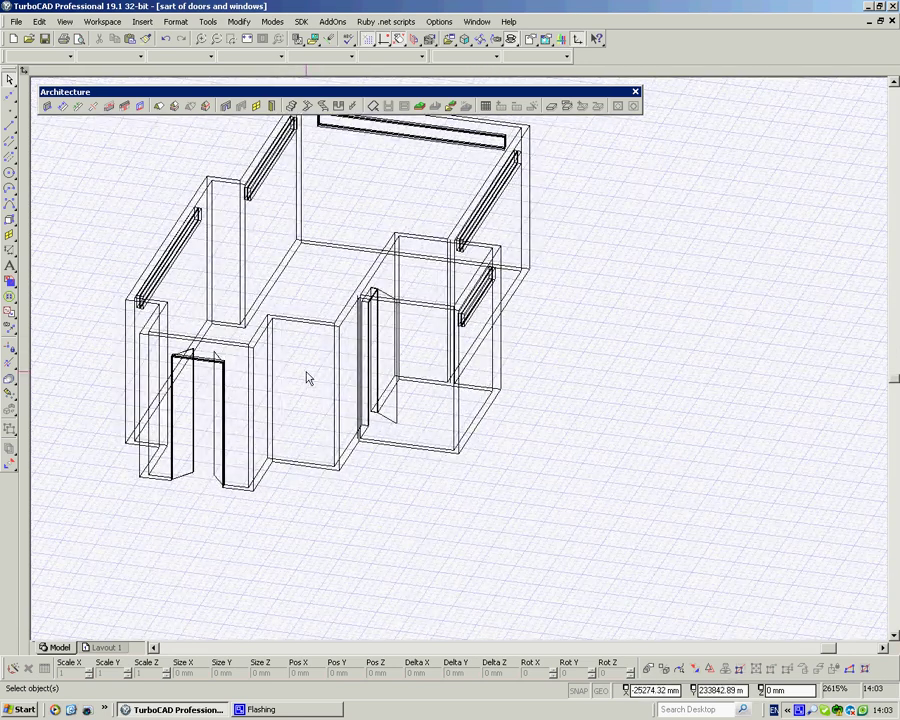
- Create a new window style named 'round' in the Style Manager
left_click(254, 108)
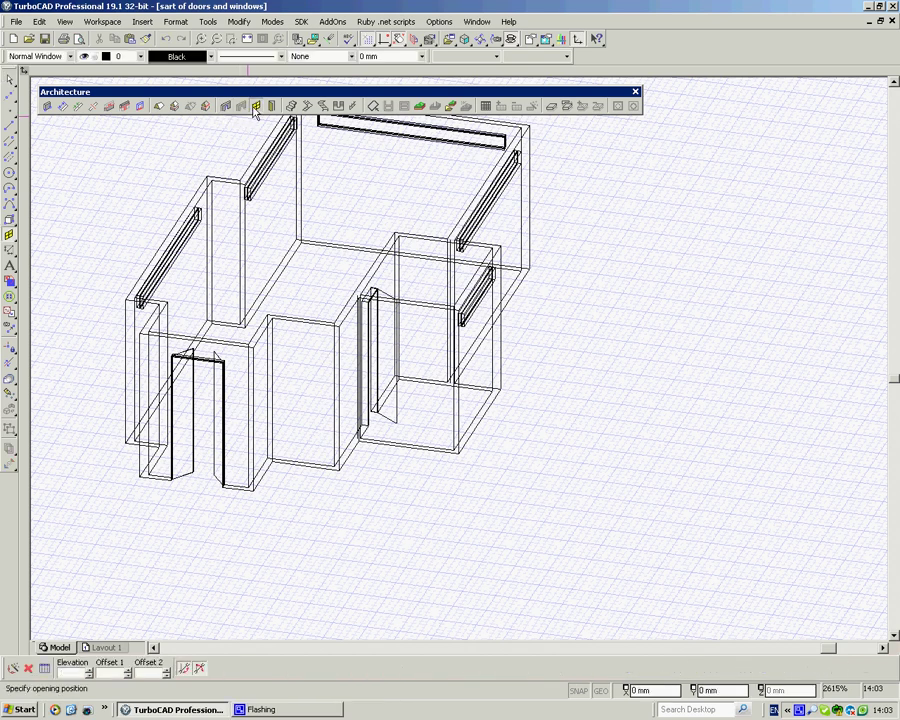
left_click(66, 21)
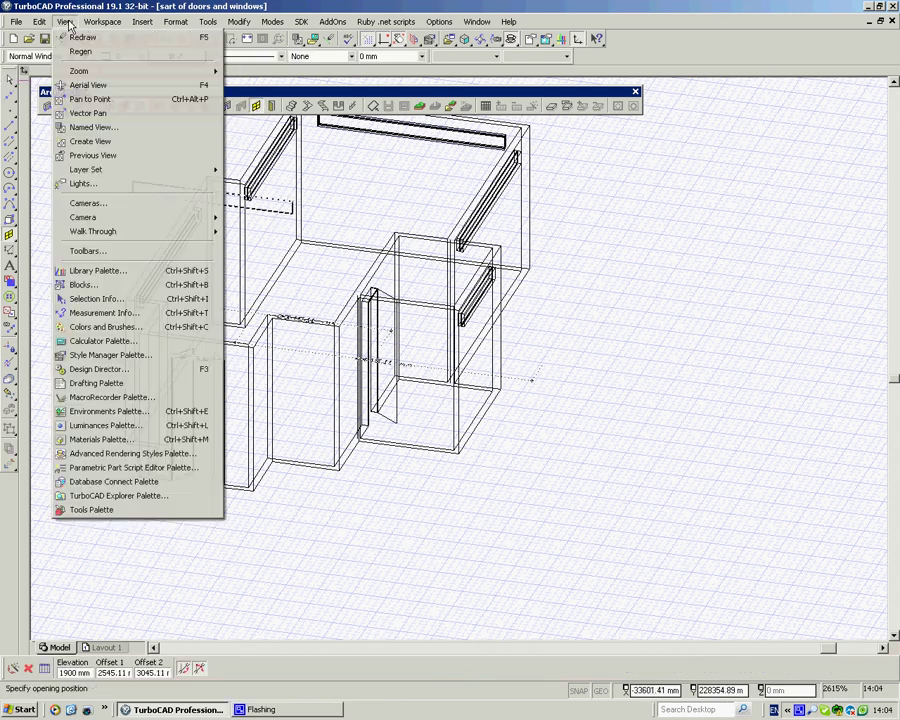
left_click(88, 355)
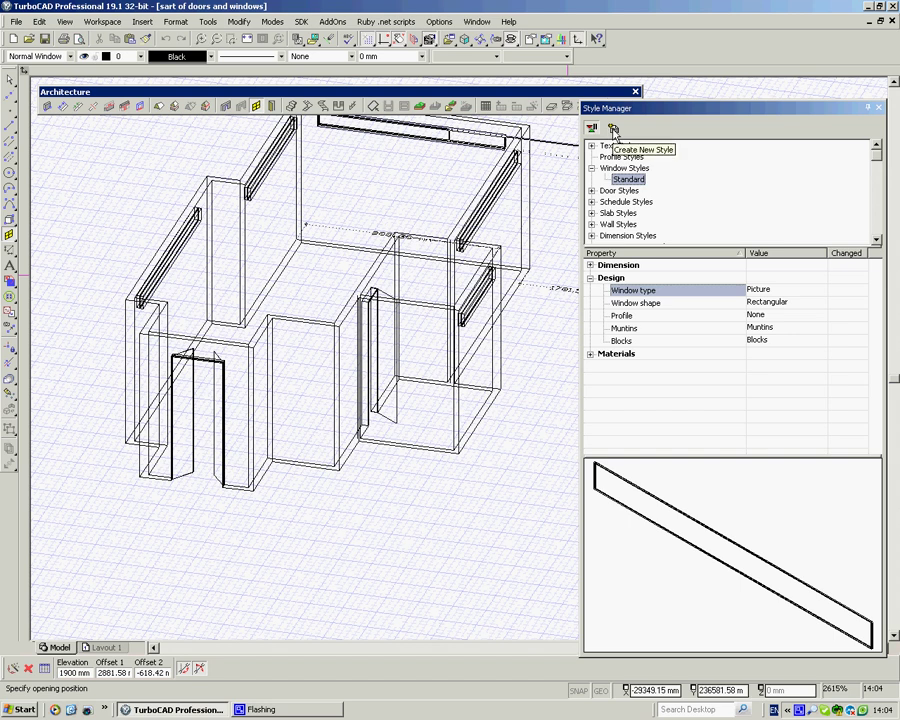
left_click(614, 130)
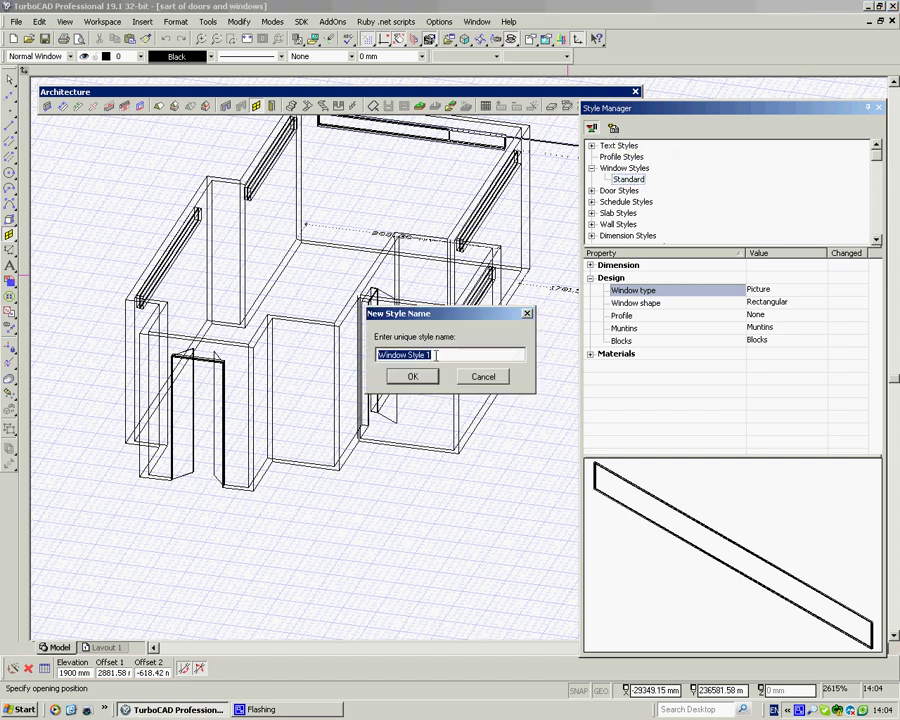
type("round")
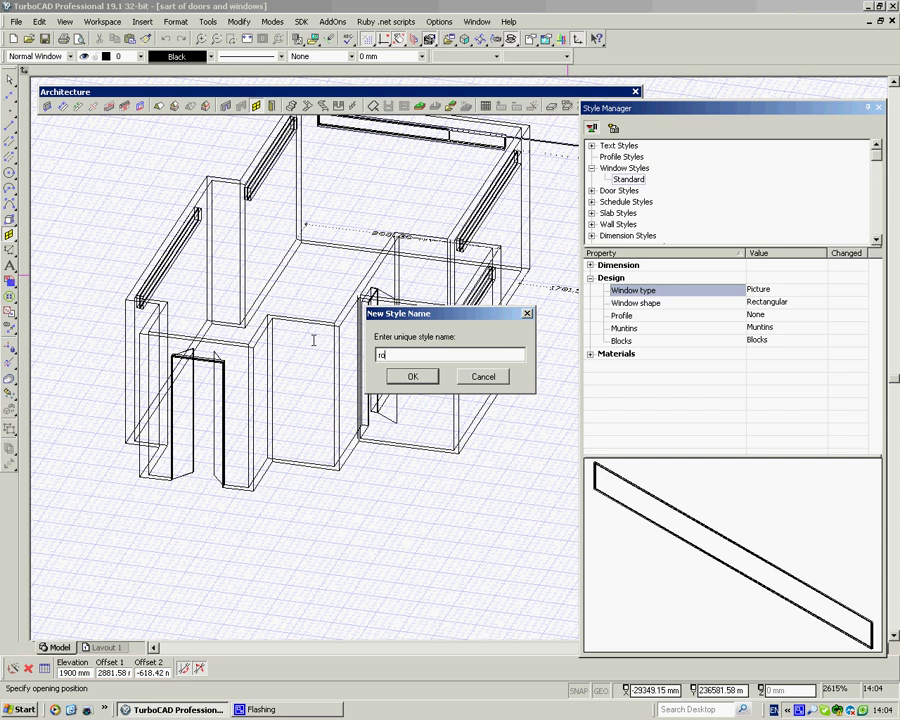
left_click(410, 375)
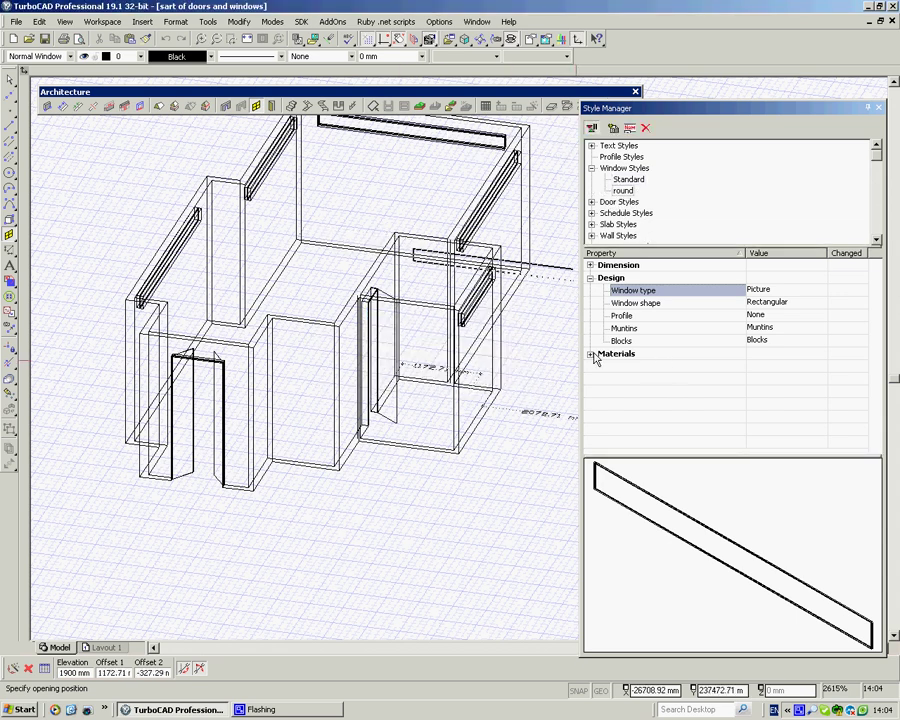
- Give the round style auto-adjust to wall width and a Round shape, then apply the changes
left_click(591, 265)
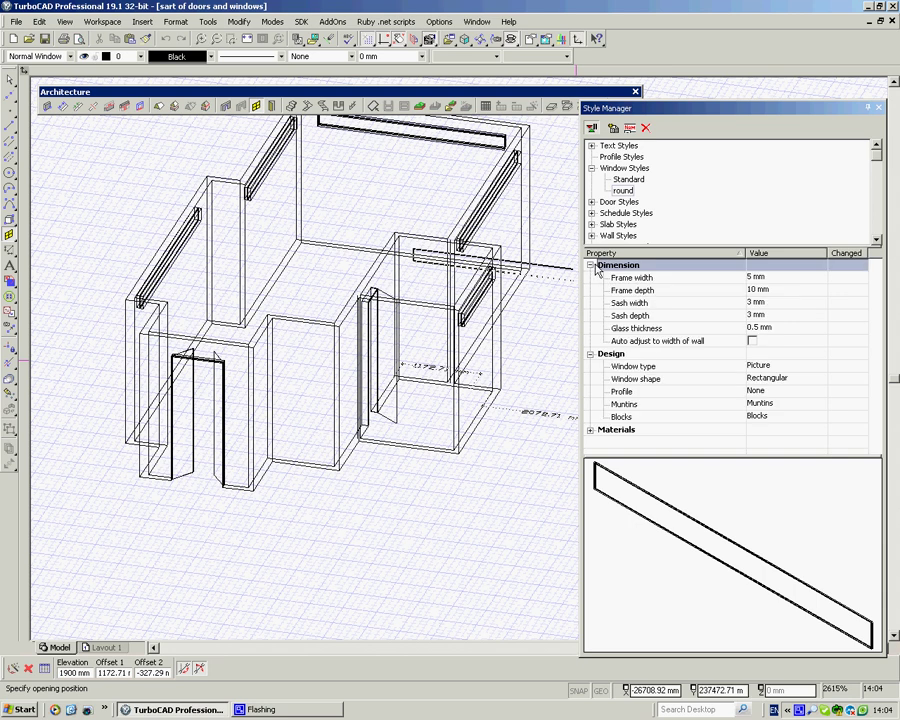
left_click(753, 342)
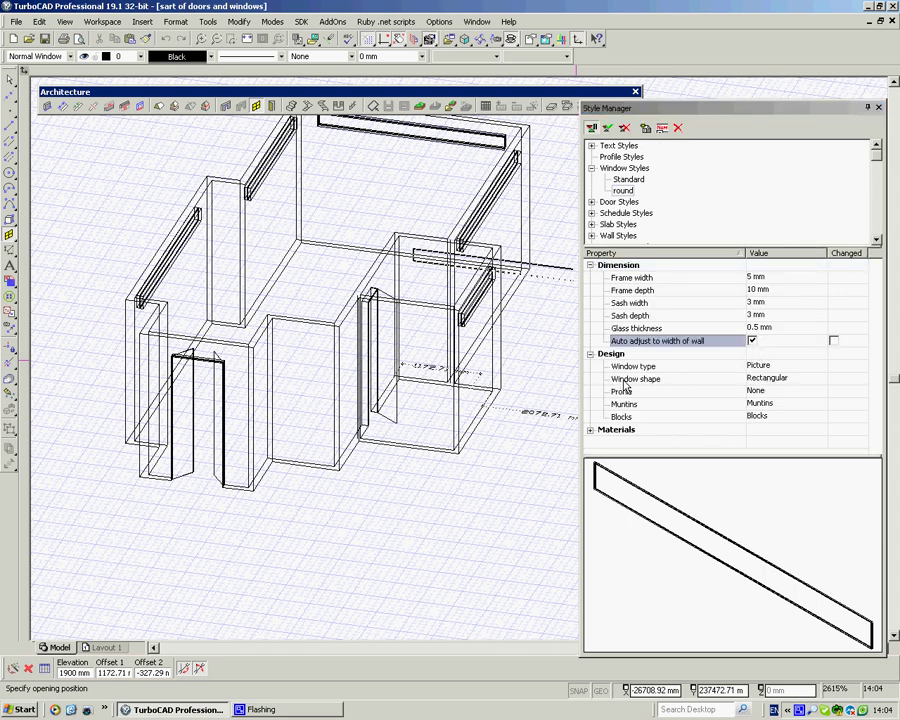
left_click(762, 379)
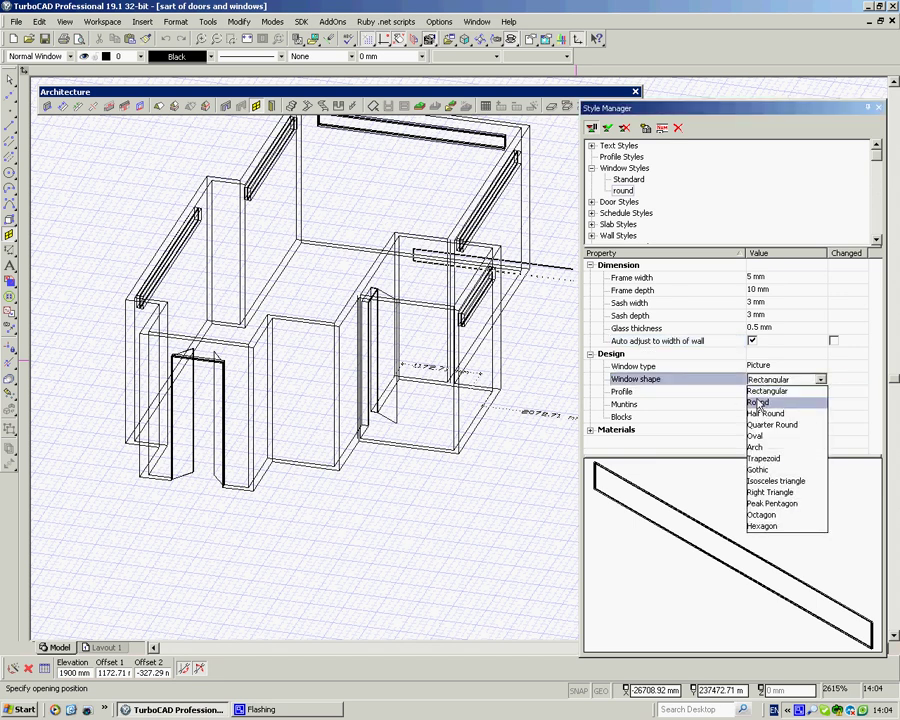
left_click(759, 403)
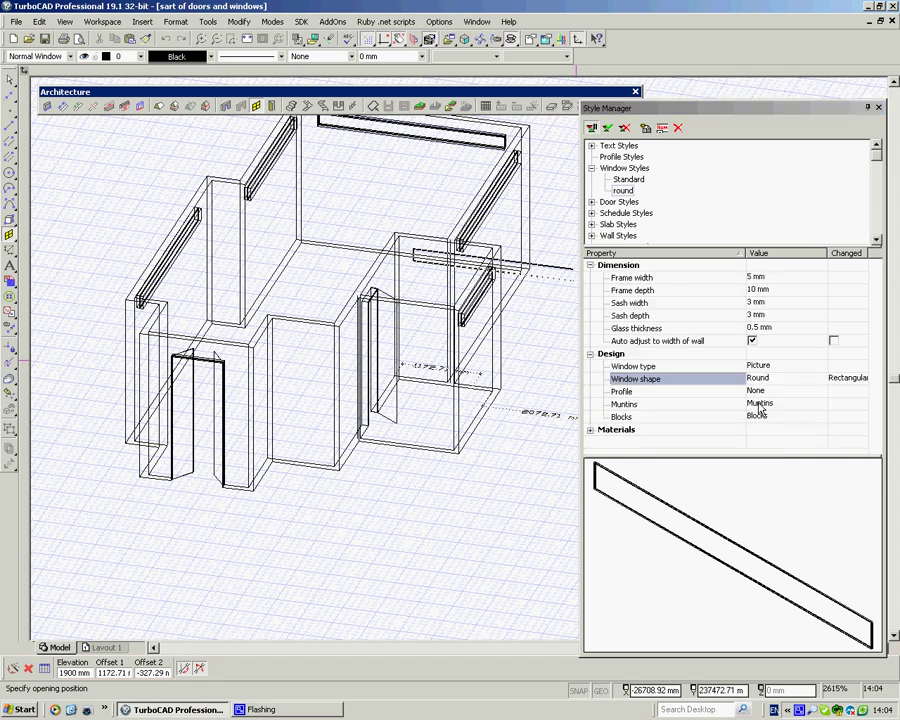
left_click(878, 108)
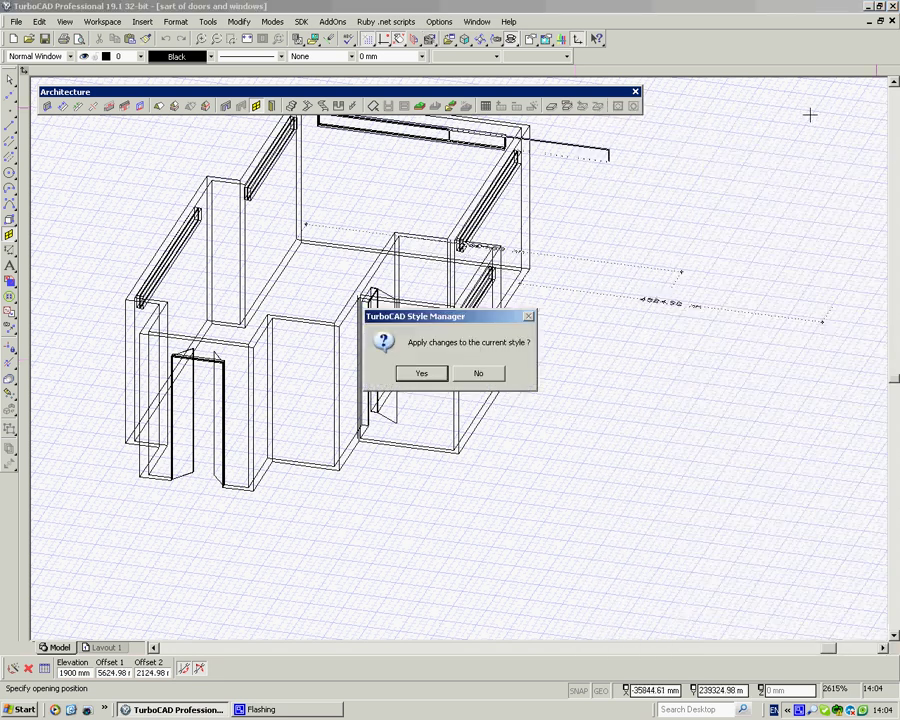
left_click(421, 374)
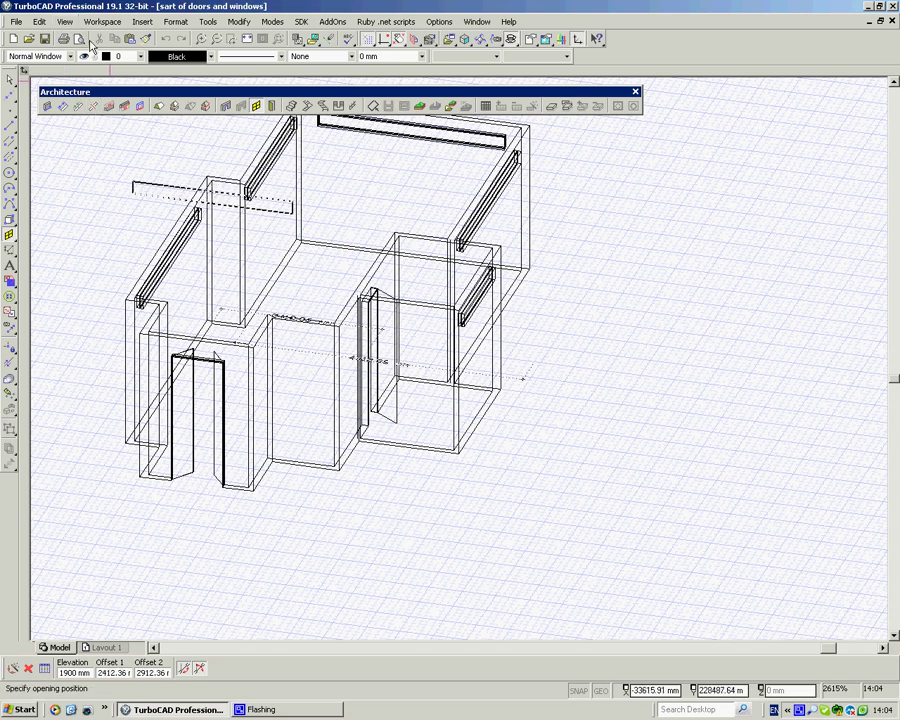
- Set the window being placed to the round style, 500 × 500 mm, with a 1000 mm sill height
right_click(582, 341)
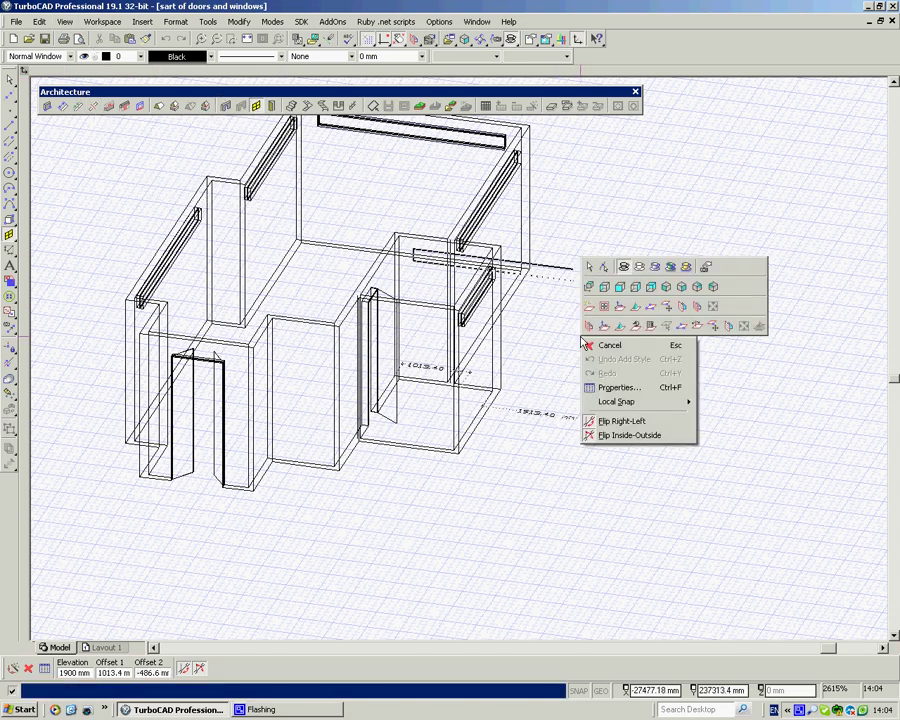
left_click(612, 387)
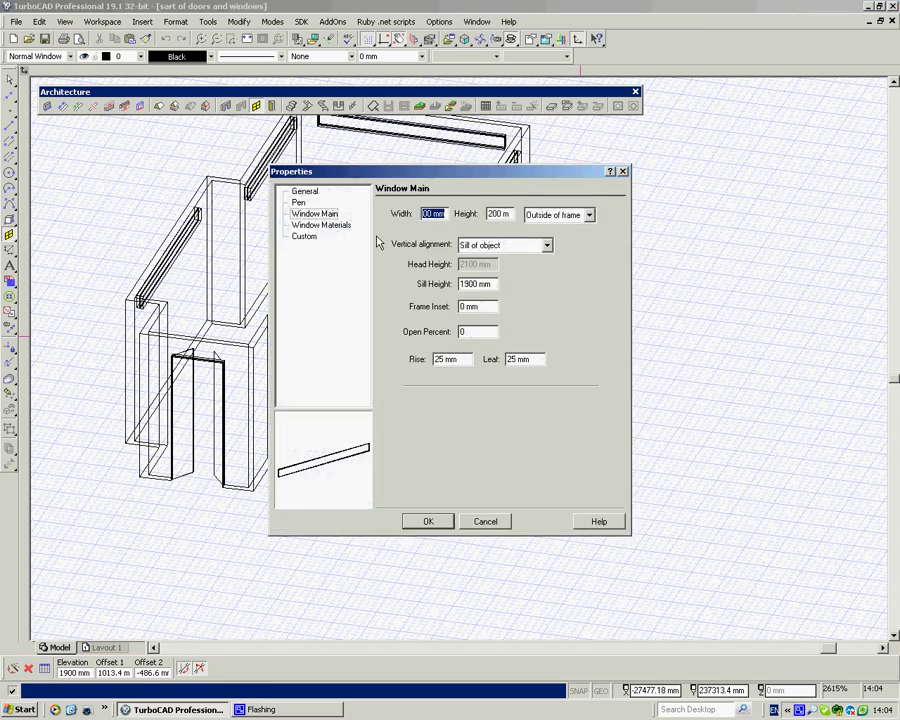
left_click(307, 193)
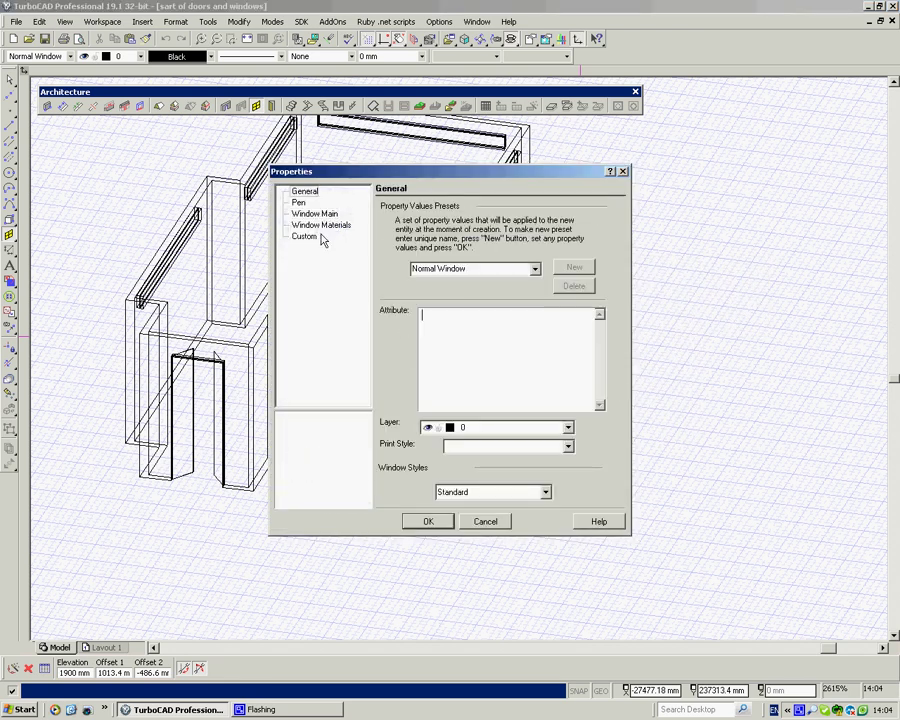
left_click(546, 492)
left_click(495, 518)
left_click(301, 214)
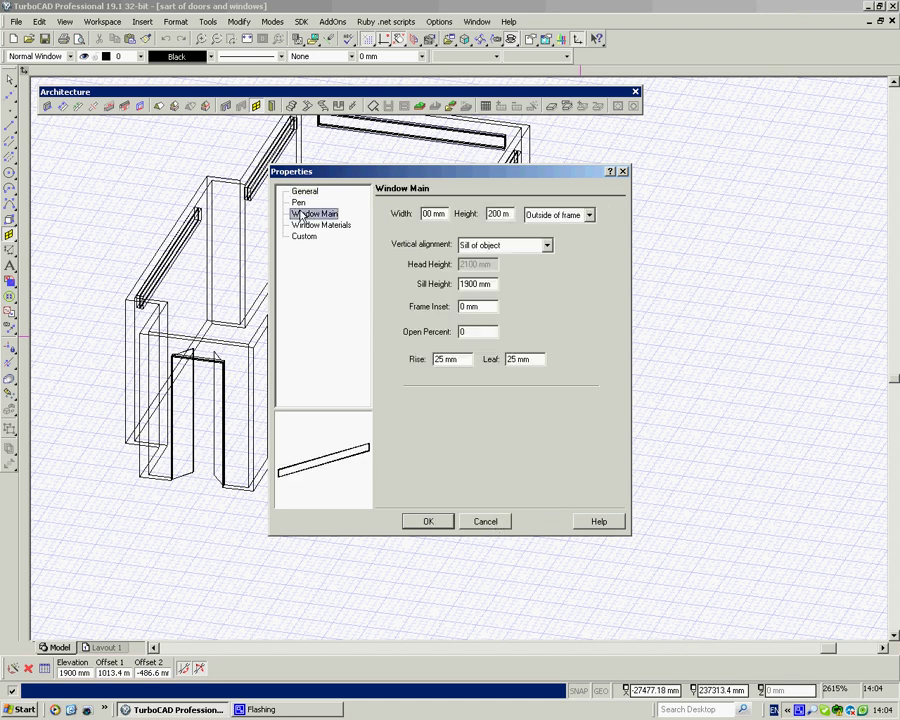
left_click(433, 213)
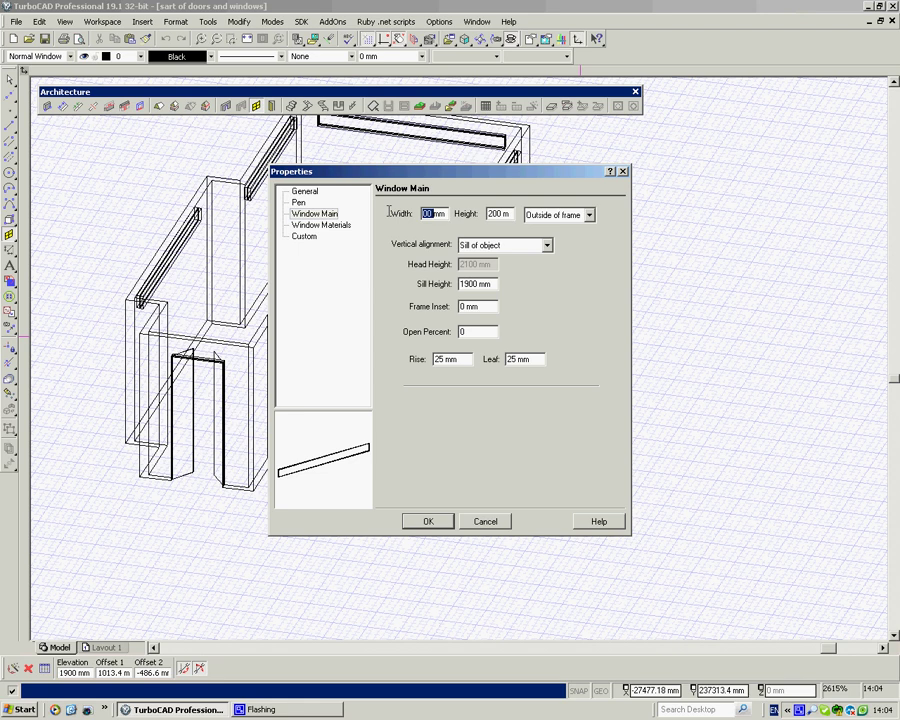
type("500")
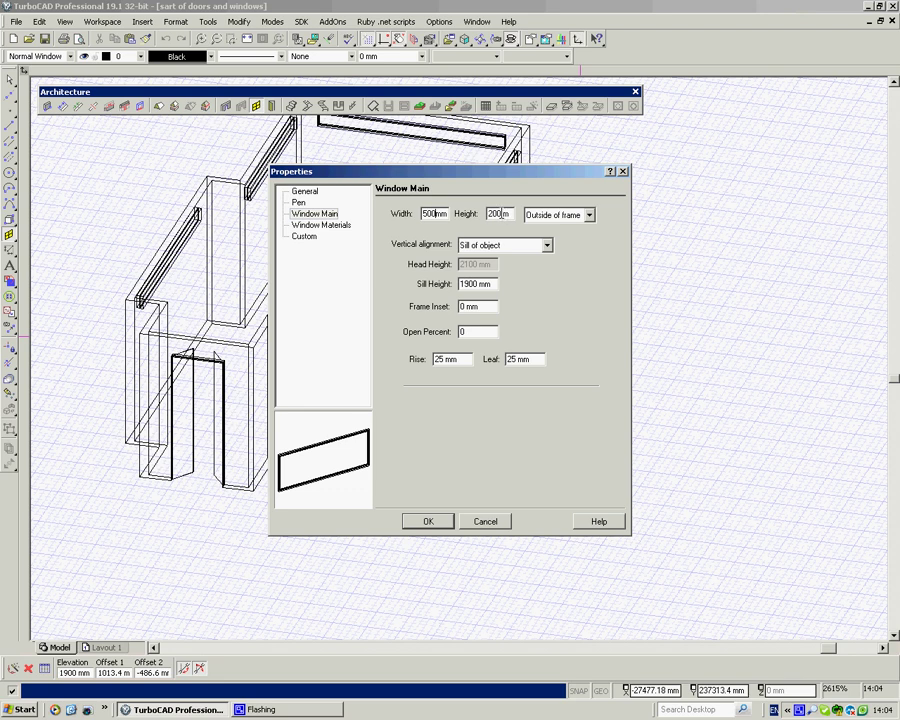
type("500")
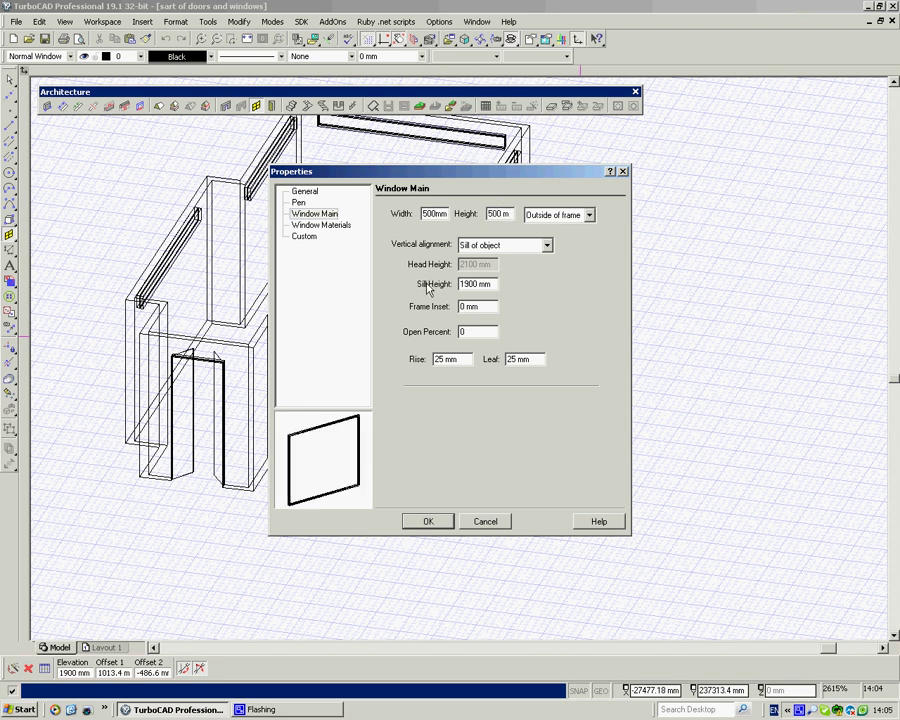
left_click_drag(478, 284, 405, 285)
type("1")
- Confirm the 500 mm round window, cancel further placement and return to SE isometric view
left_click(429, 522)
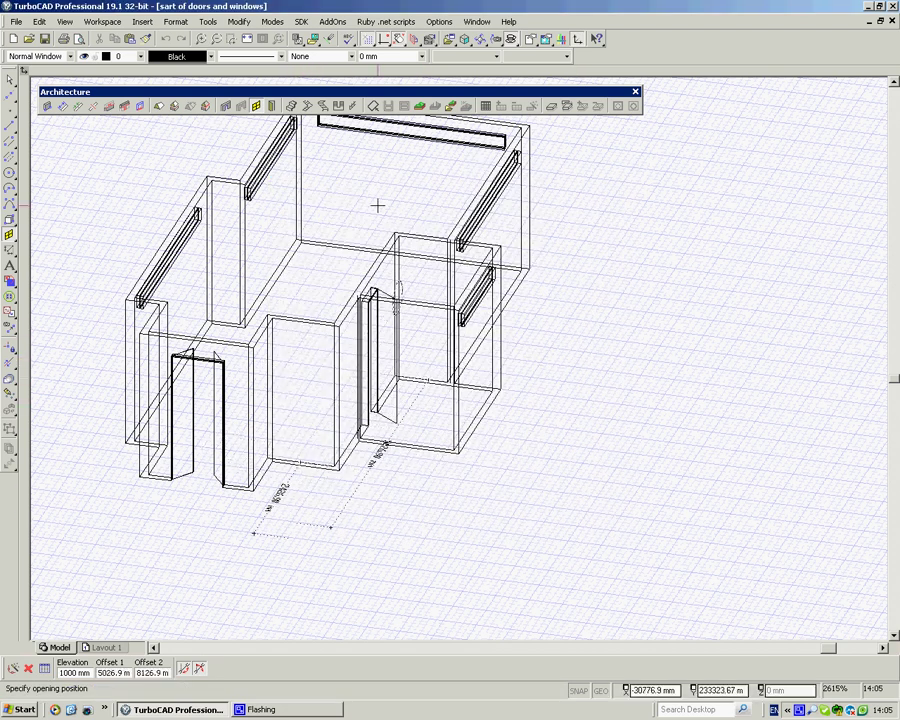
left_click_drag(464, 45, 464, 64)
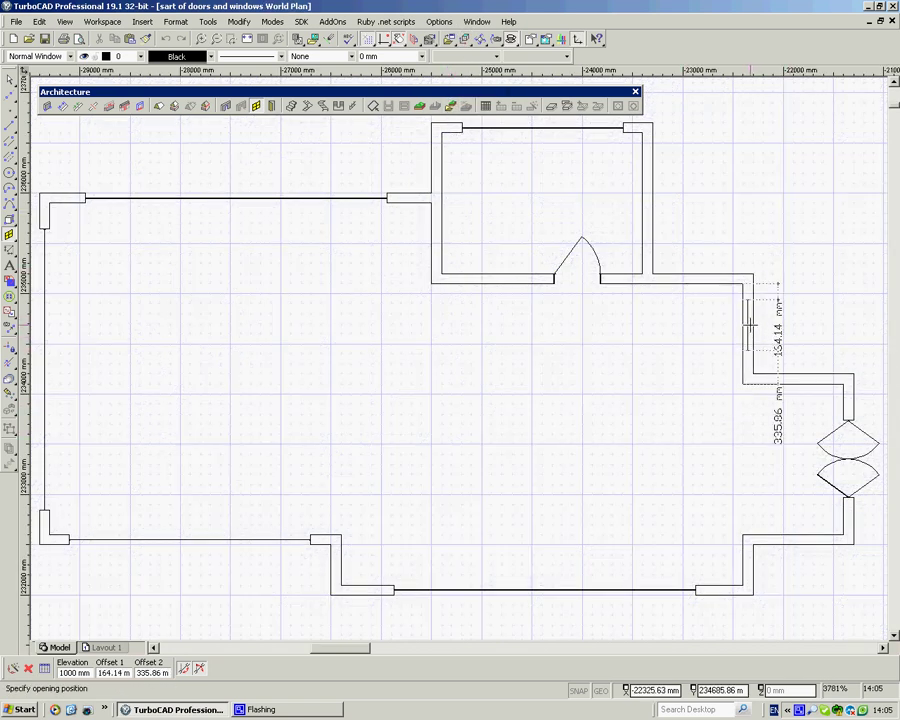
right_click(367, 375)
left_click(400, 384)
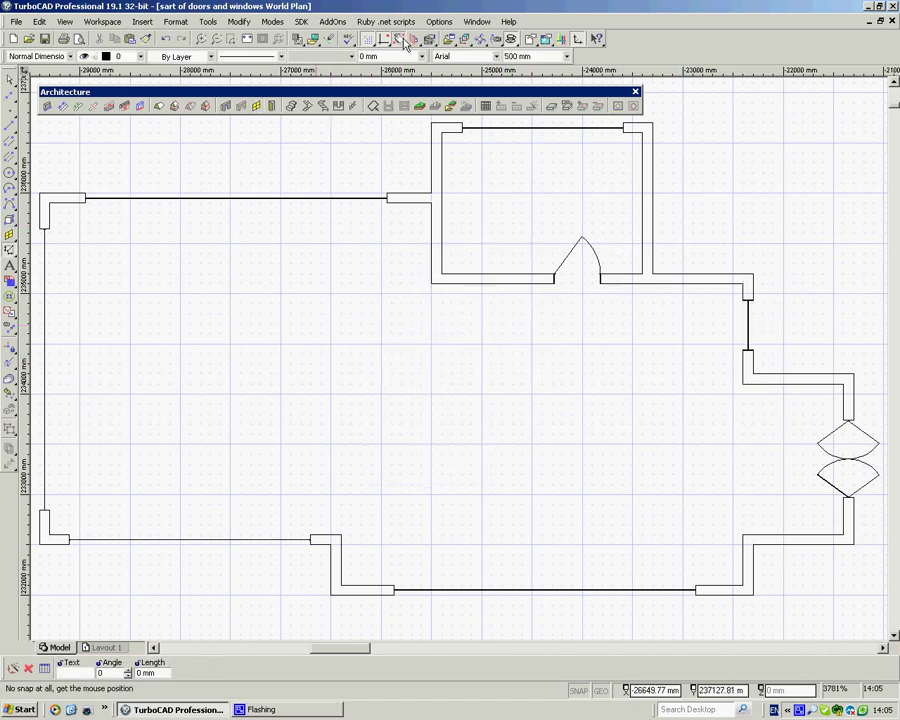
left_click_drag(467, 44, 466, 76)
scroll(458, 358, "down", 1)
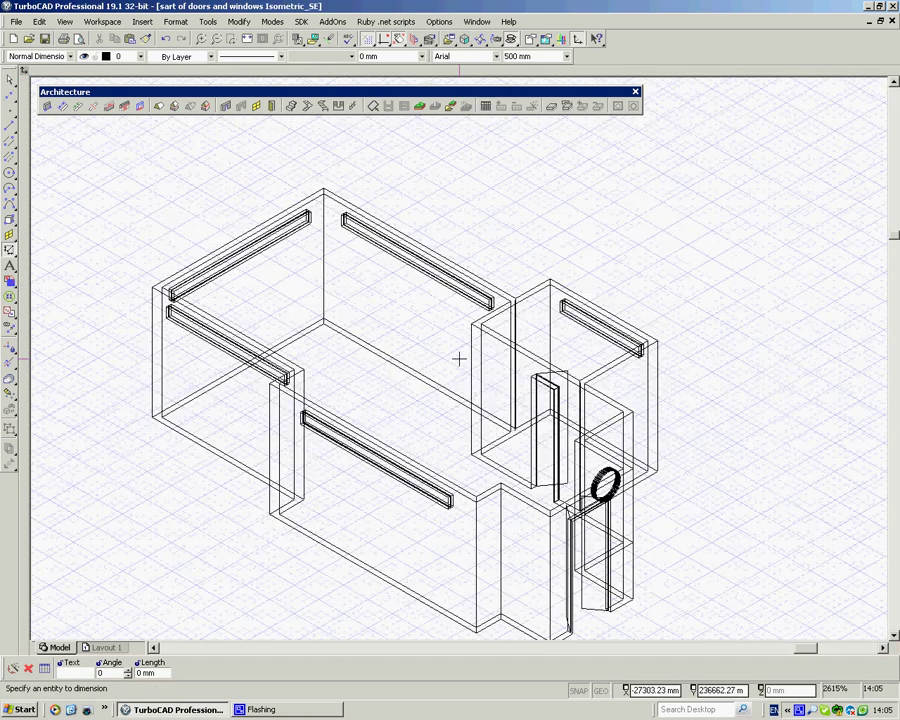
scroll(442, 311, "down", 1)
scroll(460, 358, "up", 1)
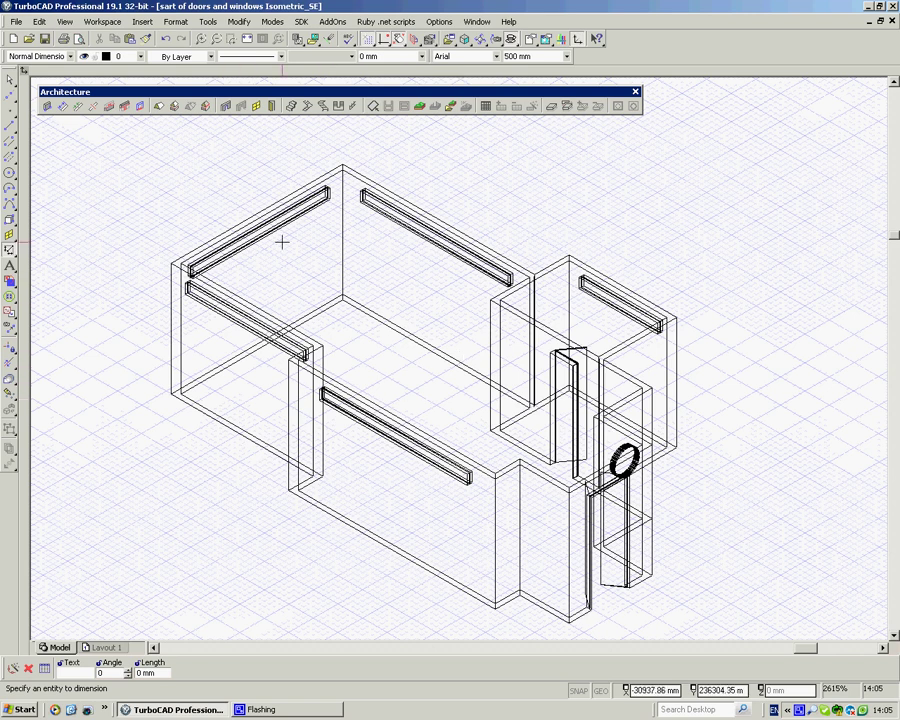
left_click(64, 22)
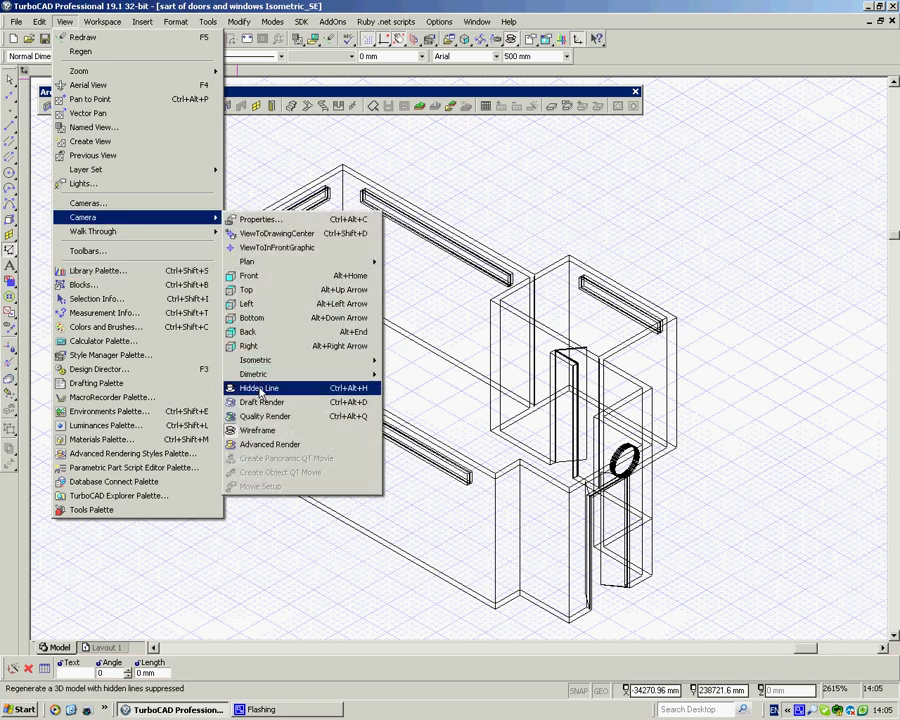
- Switch the camera display to Hidden Line so the walls render as solid surfaces
left_click(259, 388)
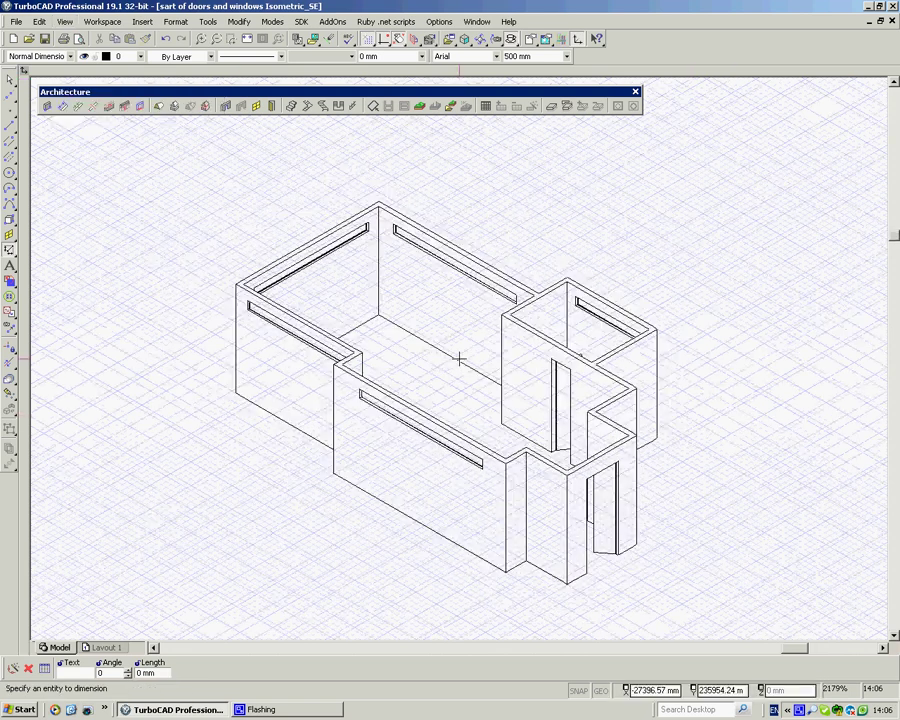
- Hide the background grid (F7) so the hidden-line isometric shed sits on a plain drawing area
scroll(662, 394, "down", 1)
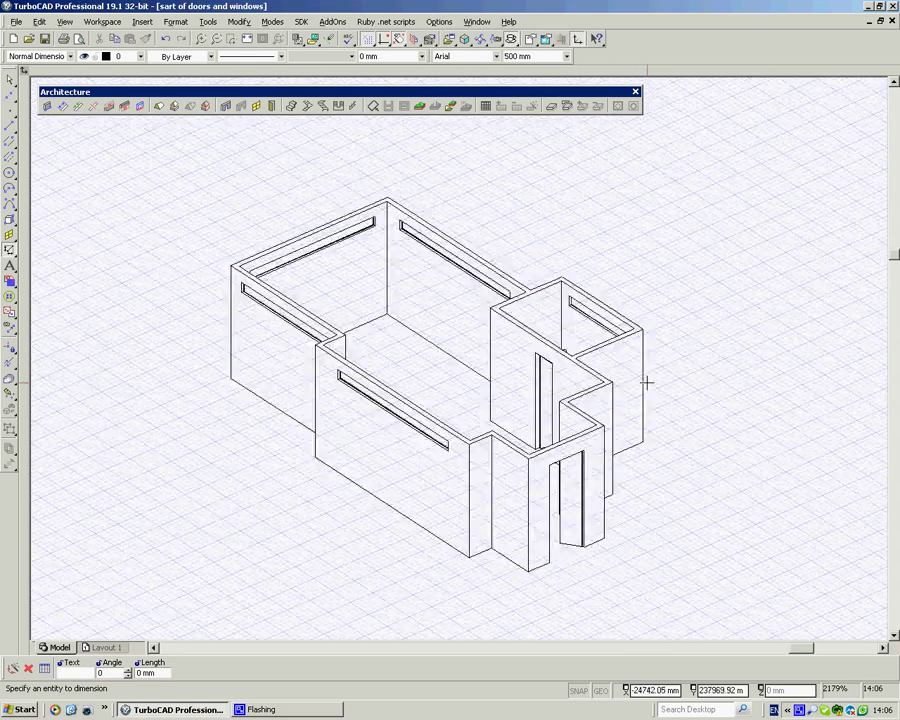
key("F7")
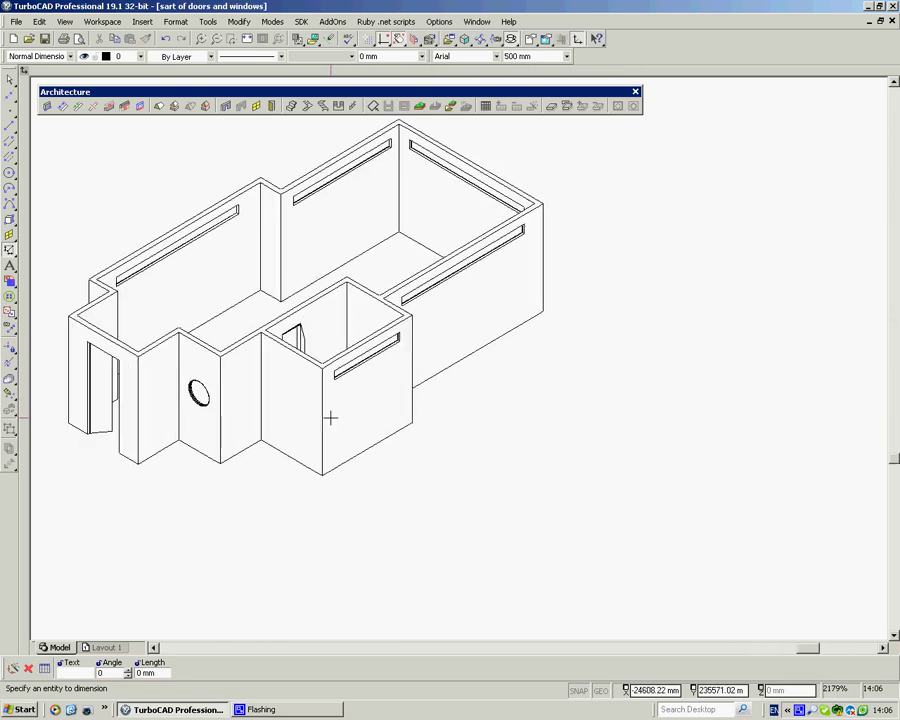
middle_click_drag(330, 418, 566, 412)
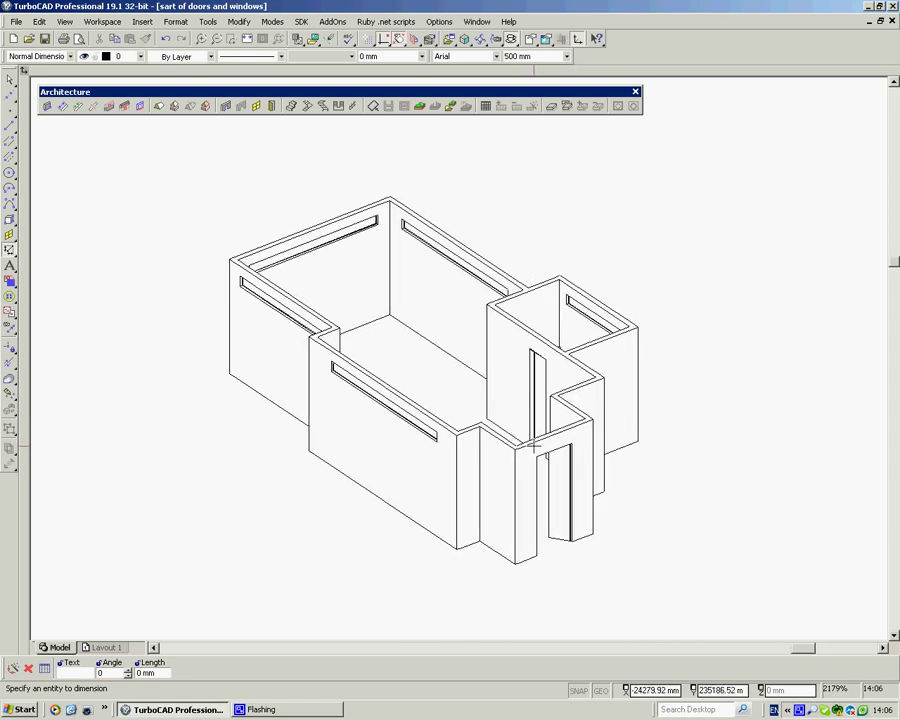